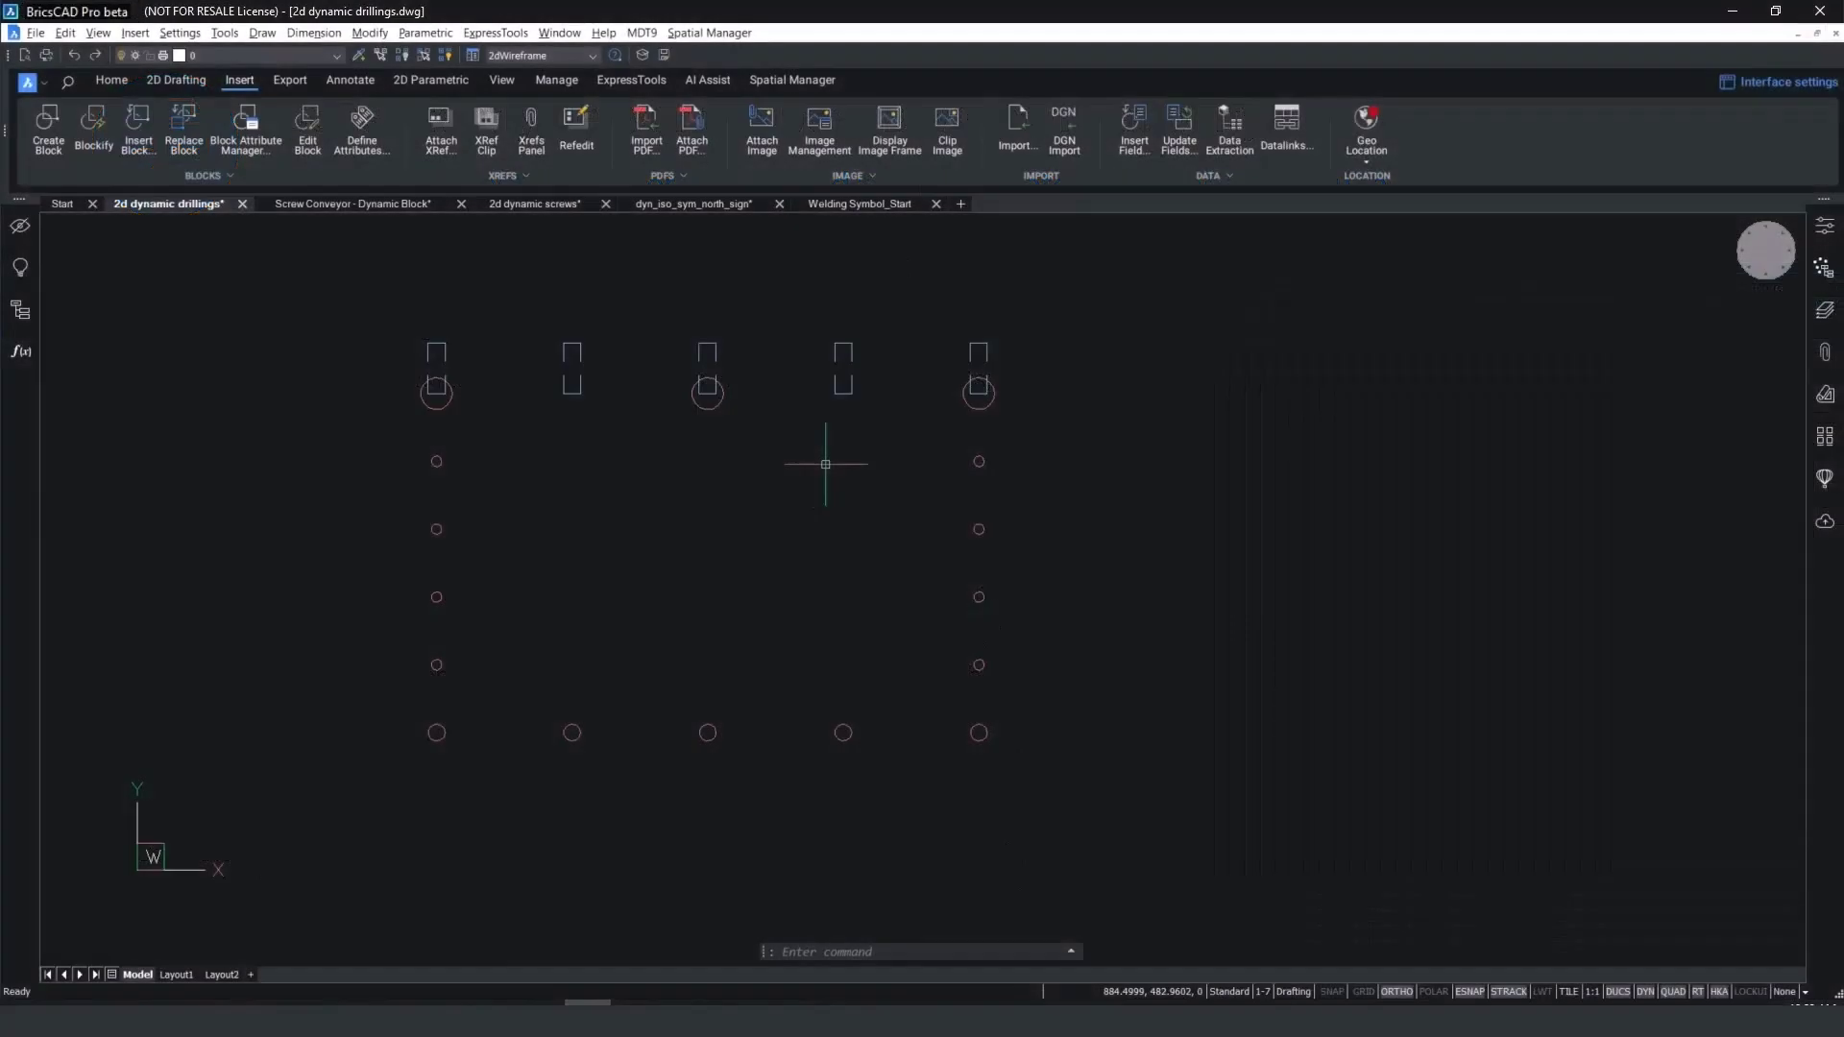
Stretch the drilling block's top row, left column and bottom row further left to respace the holes
click(1088, 780)
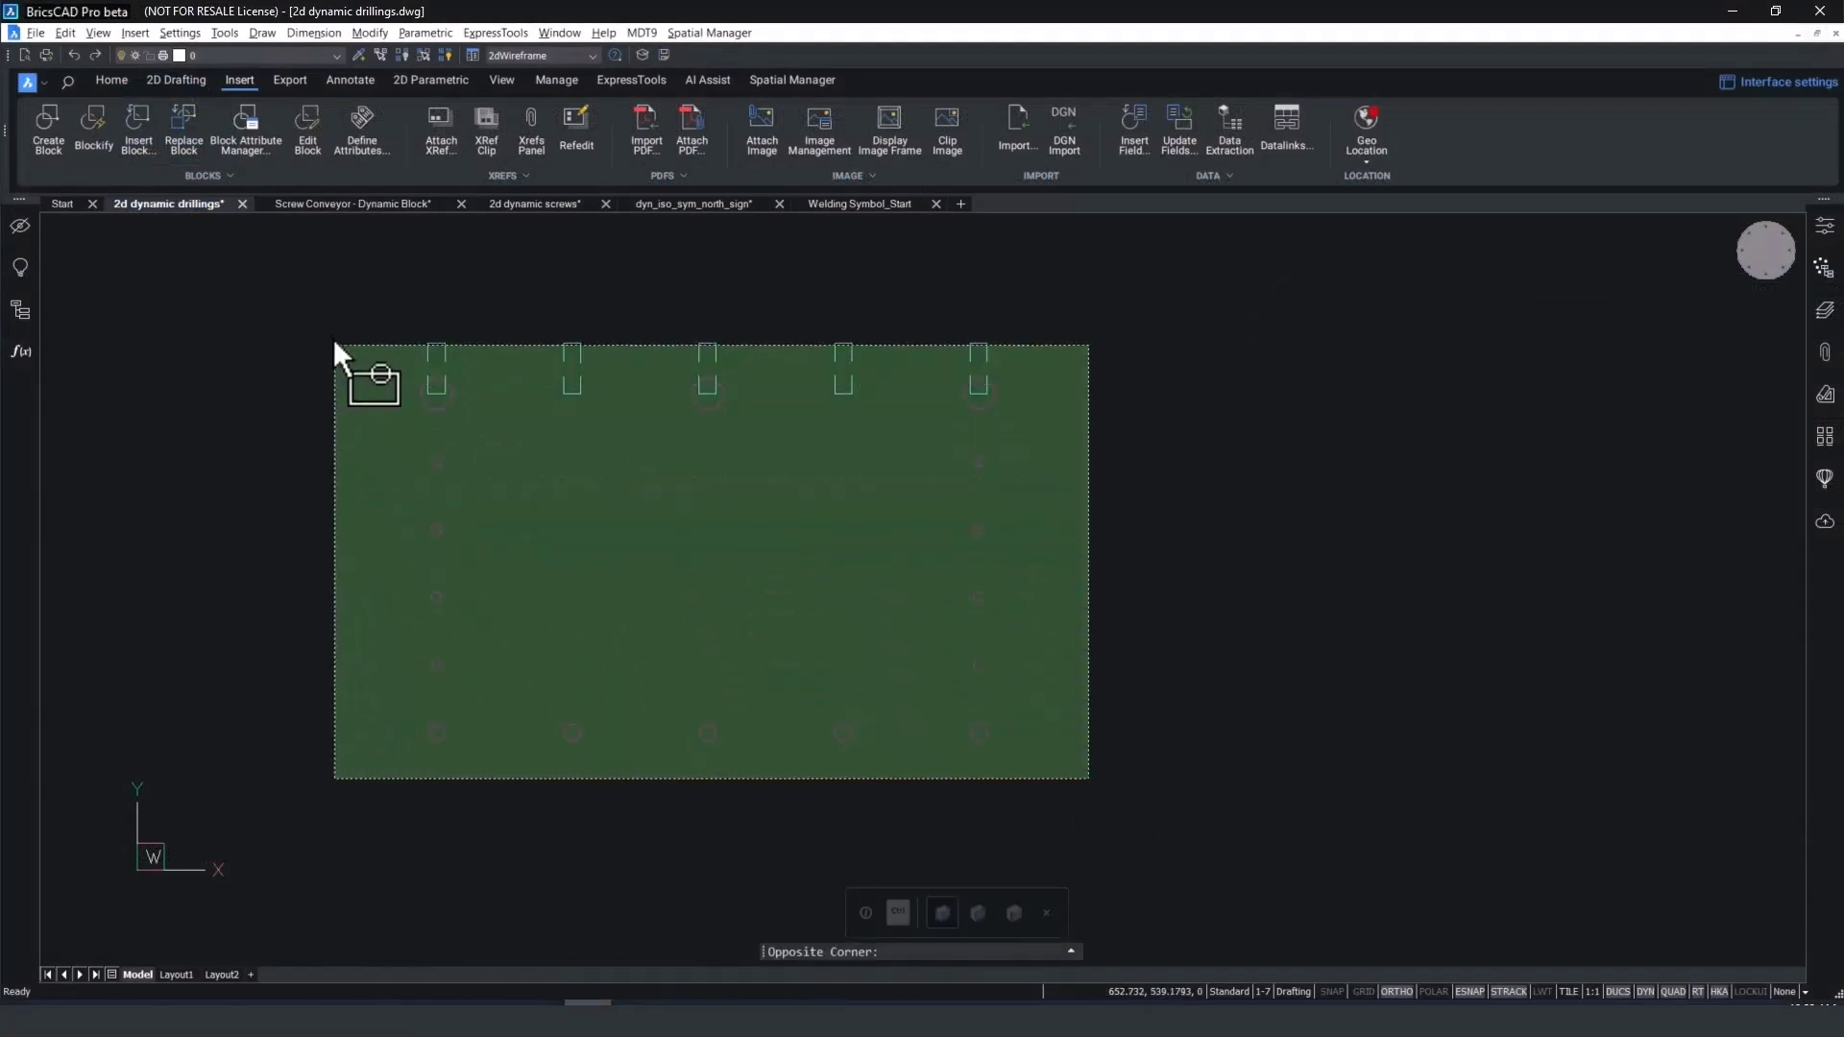
click(320, 304)
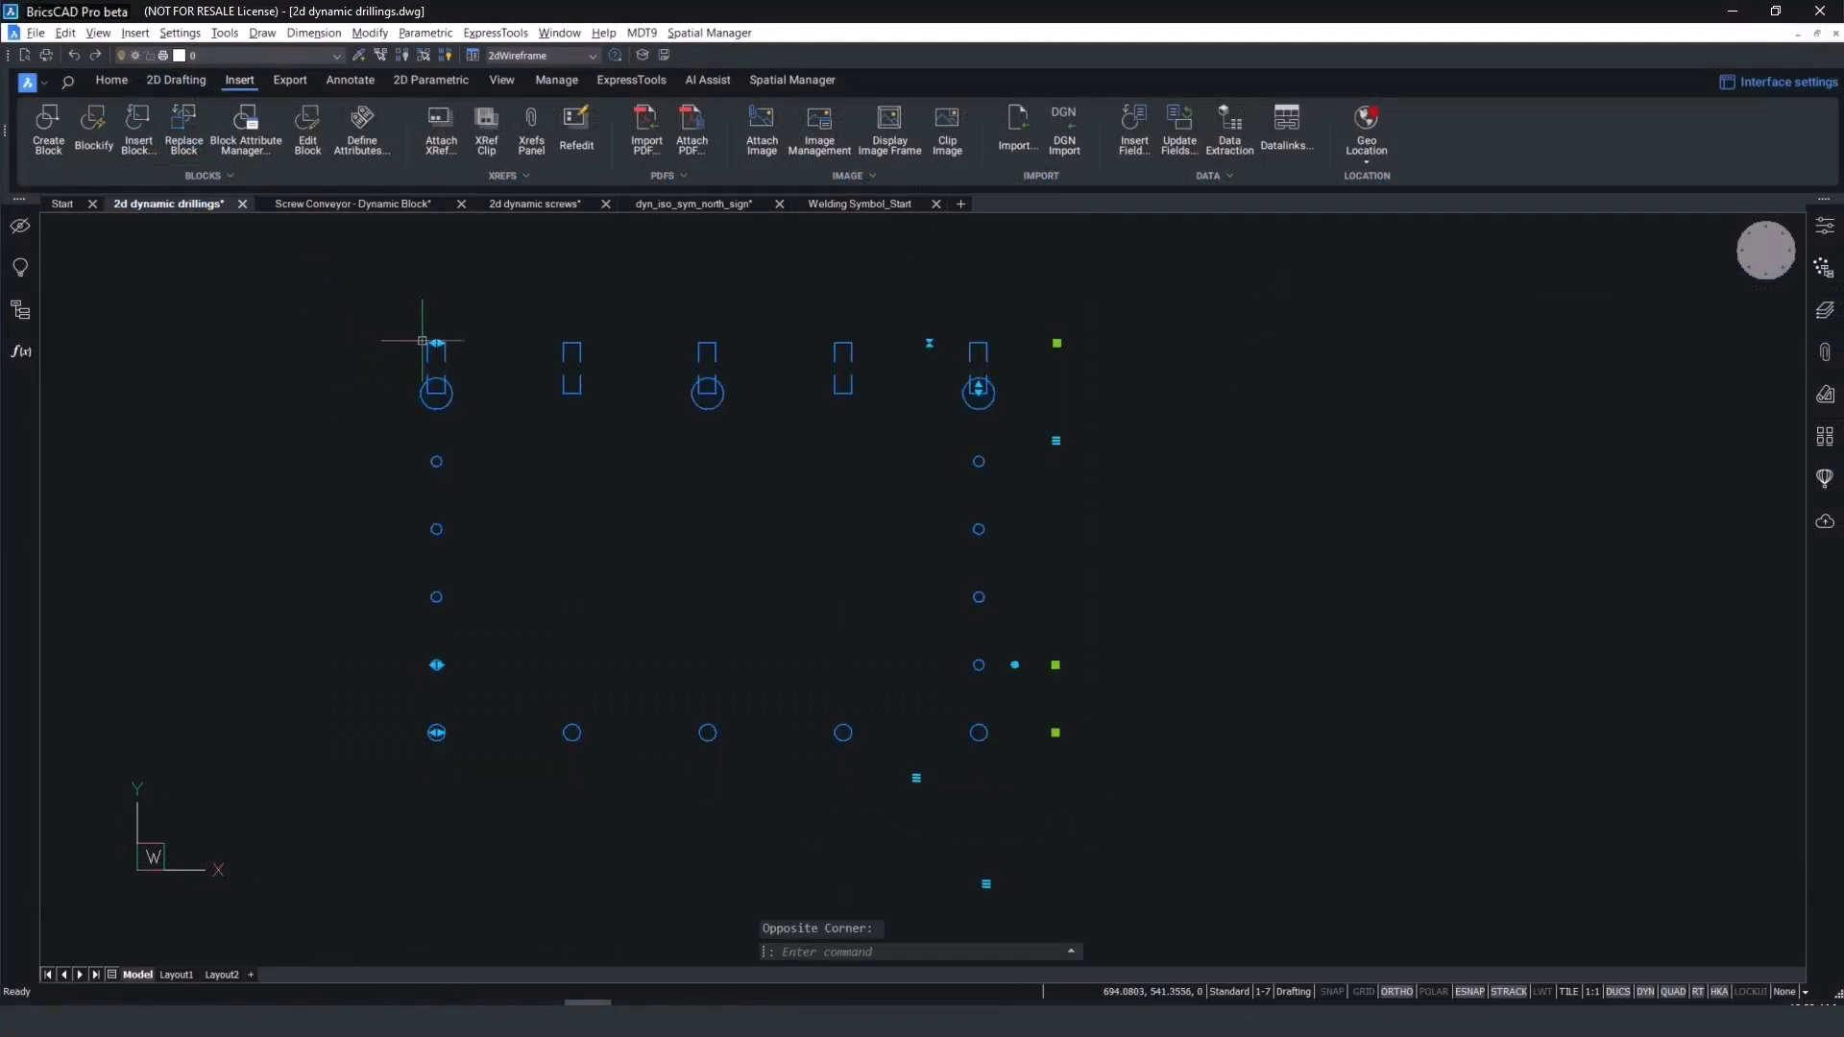
mouse_move(436, 342)
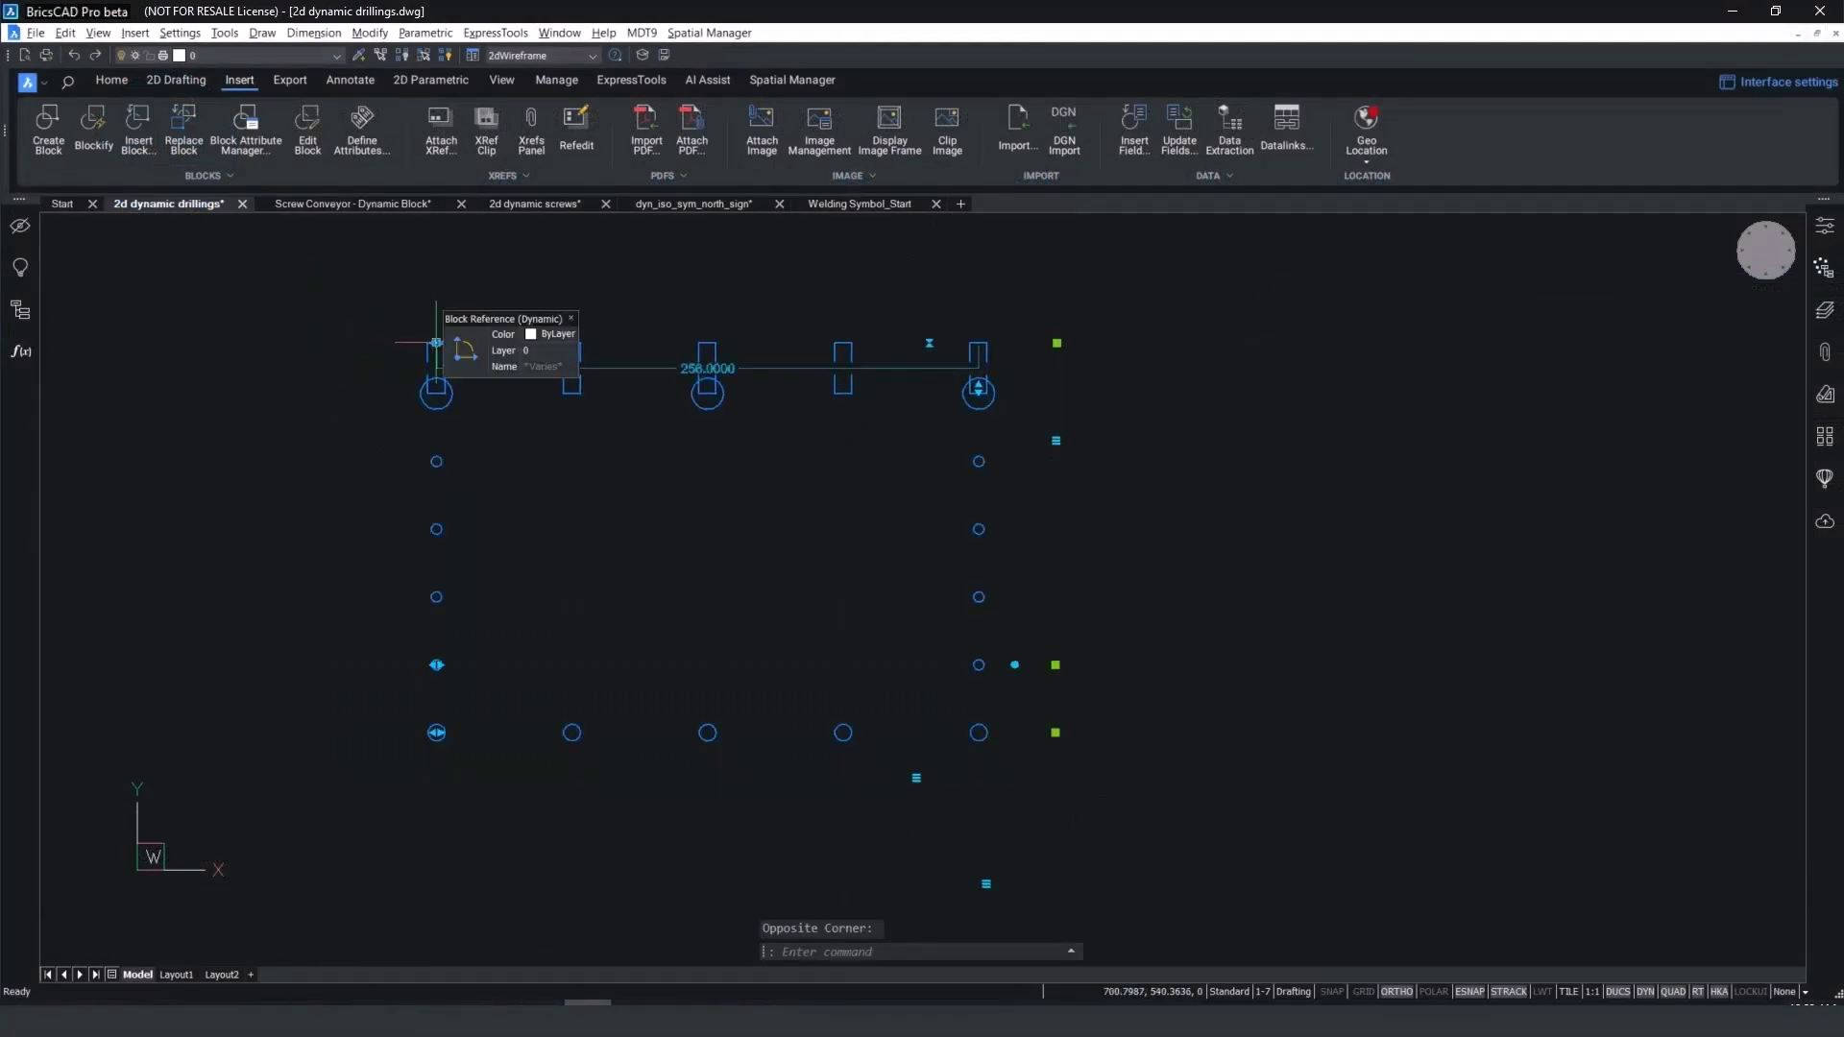
click(436, 342)
click(234, 342)
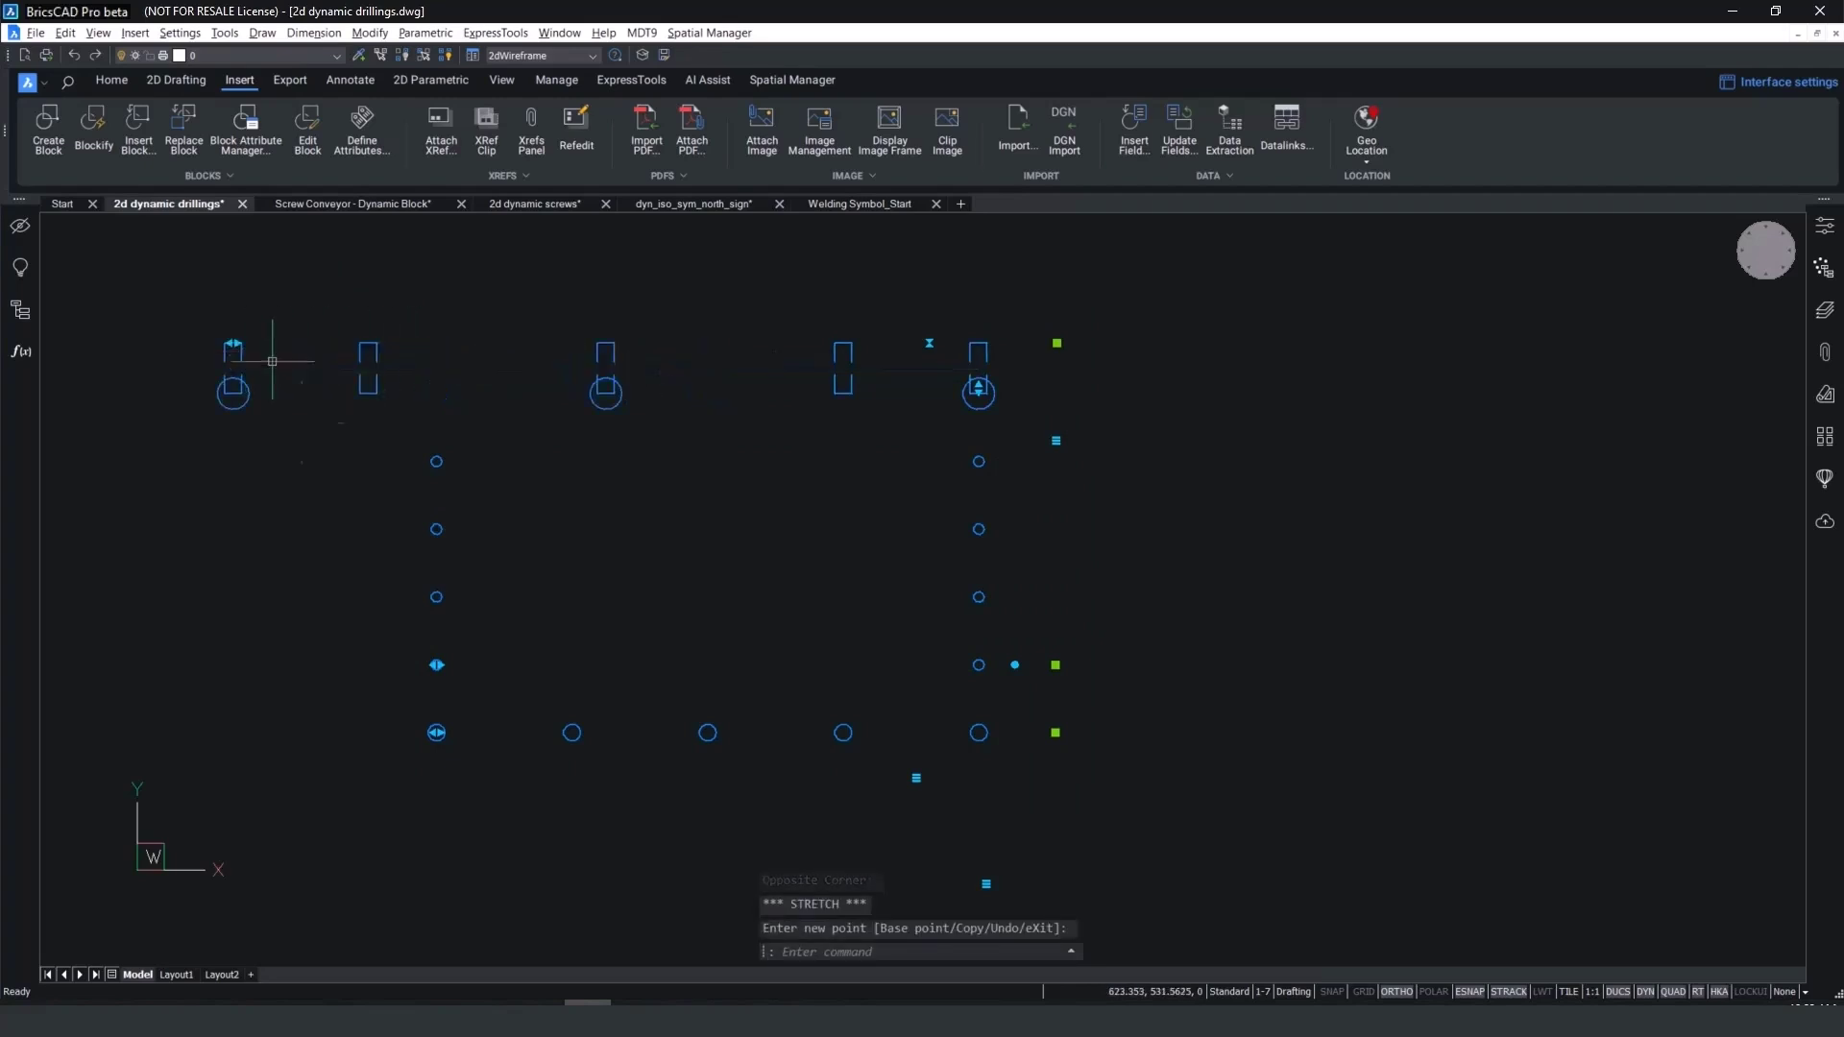
click(436, 665)
click(234, 664)
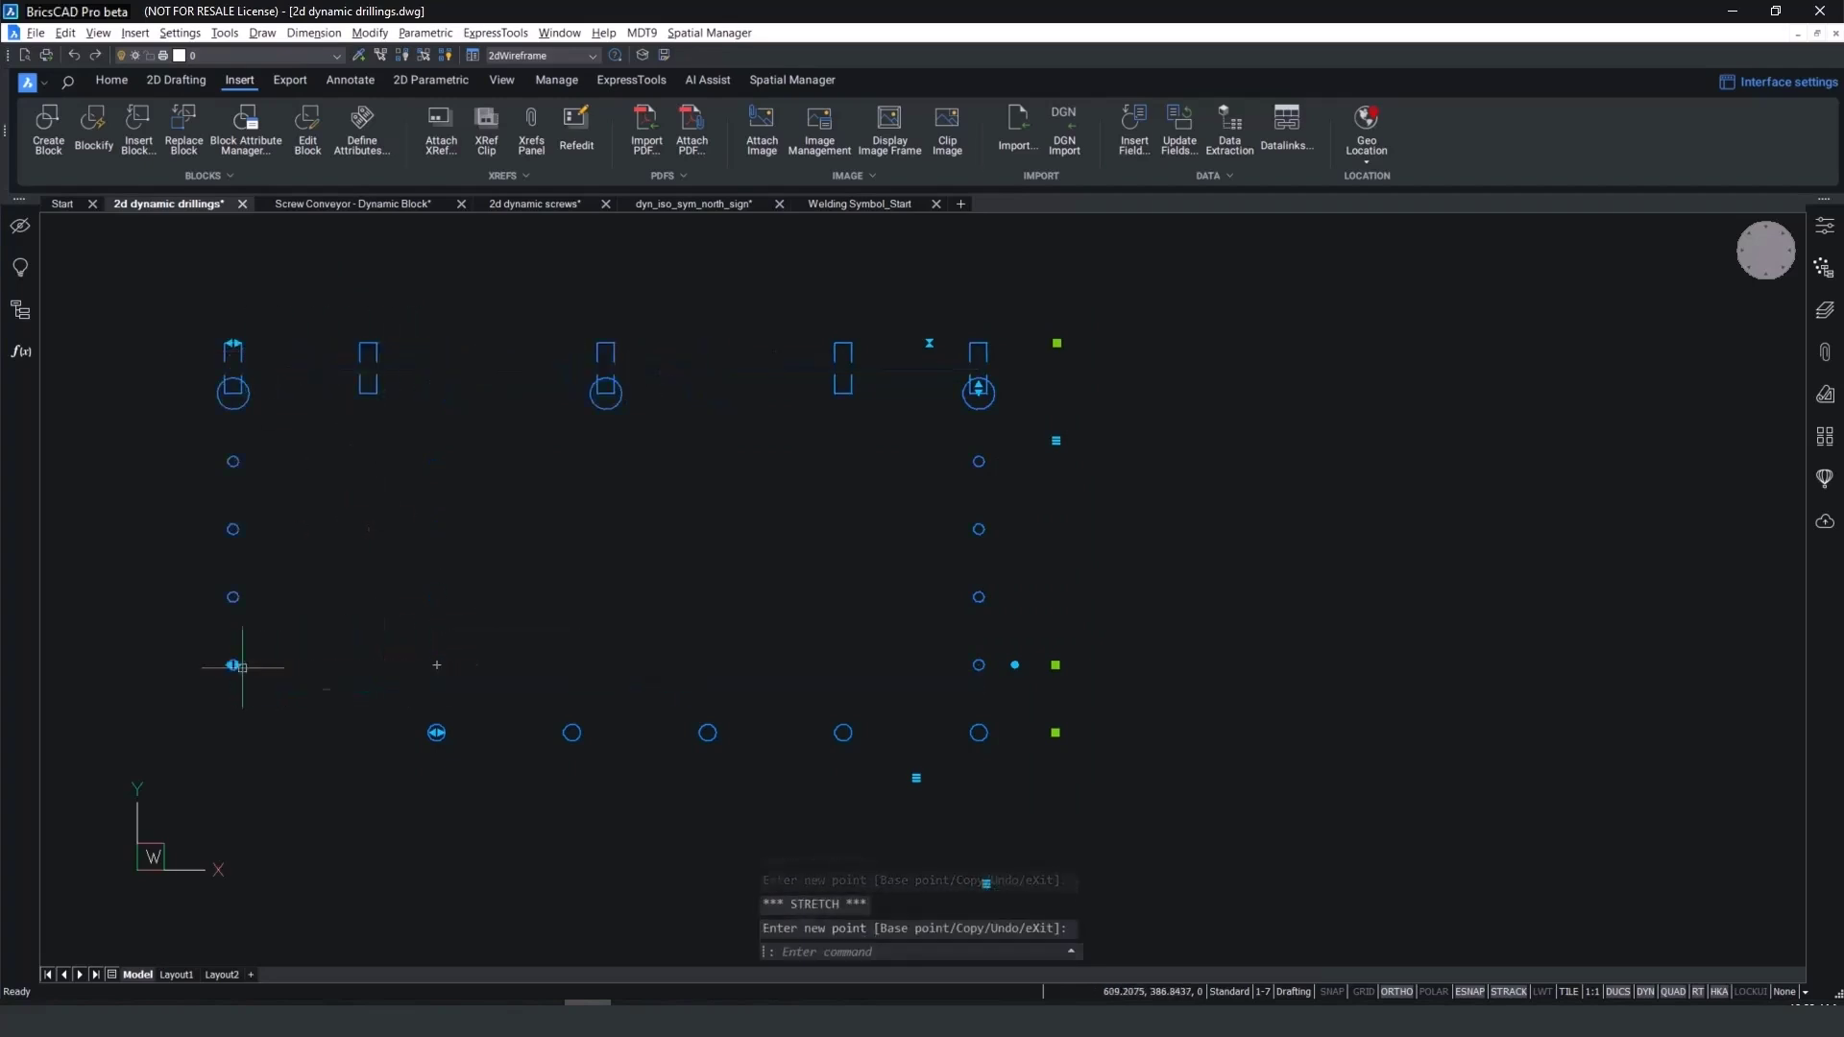
click(233, 733)
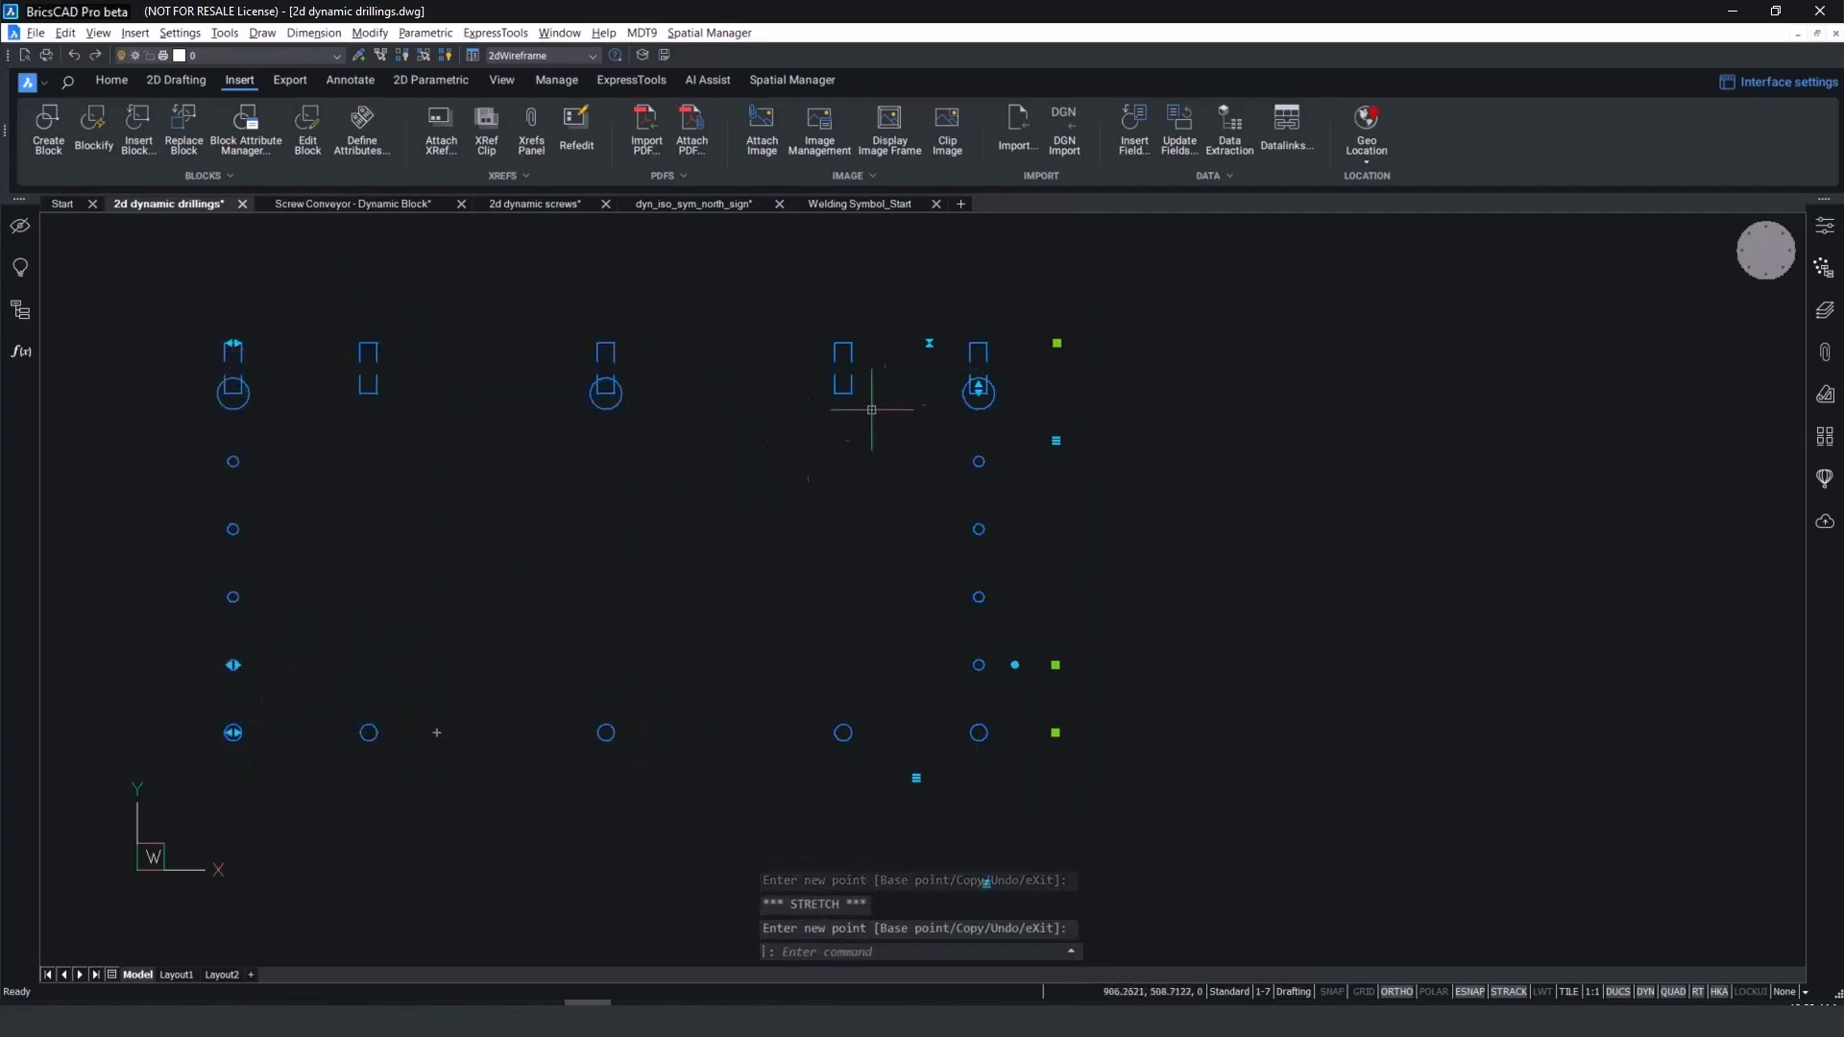
Finish the drilling stretch, then lengthen the top screw in the 2d dynamic screws drawing
click(929, 342)
click(535, 204)
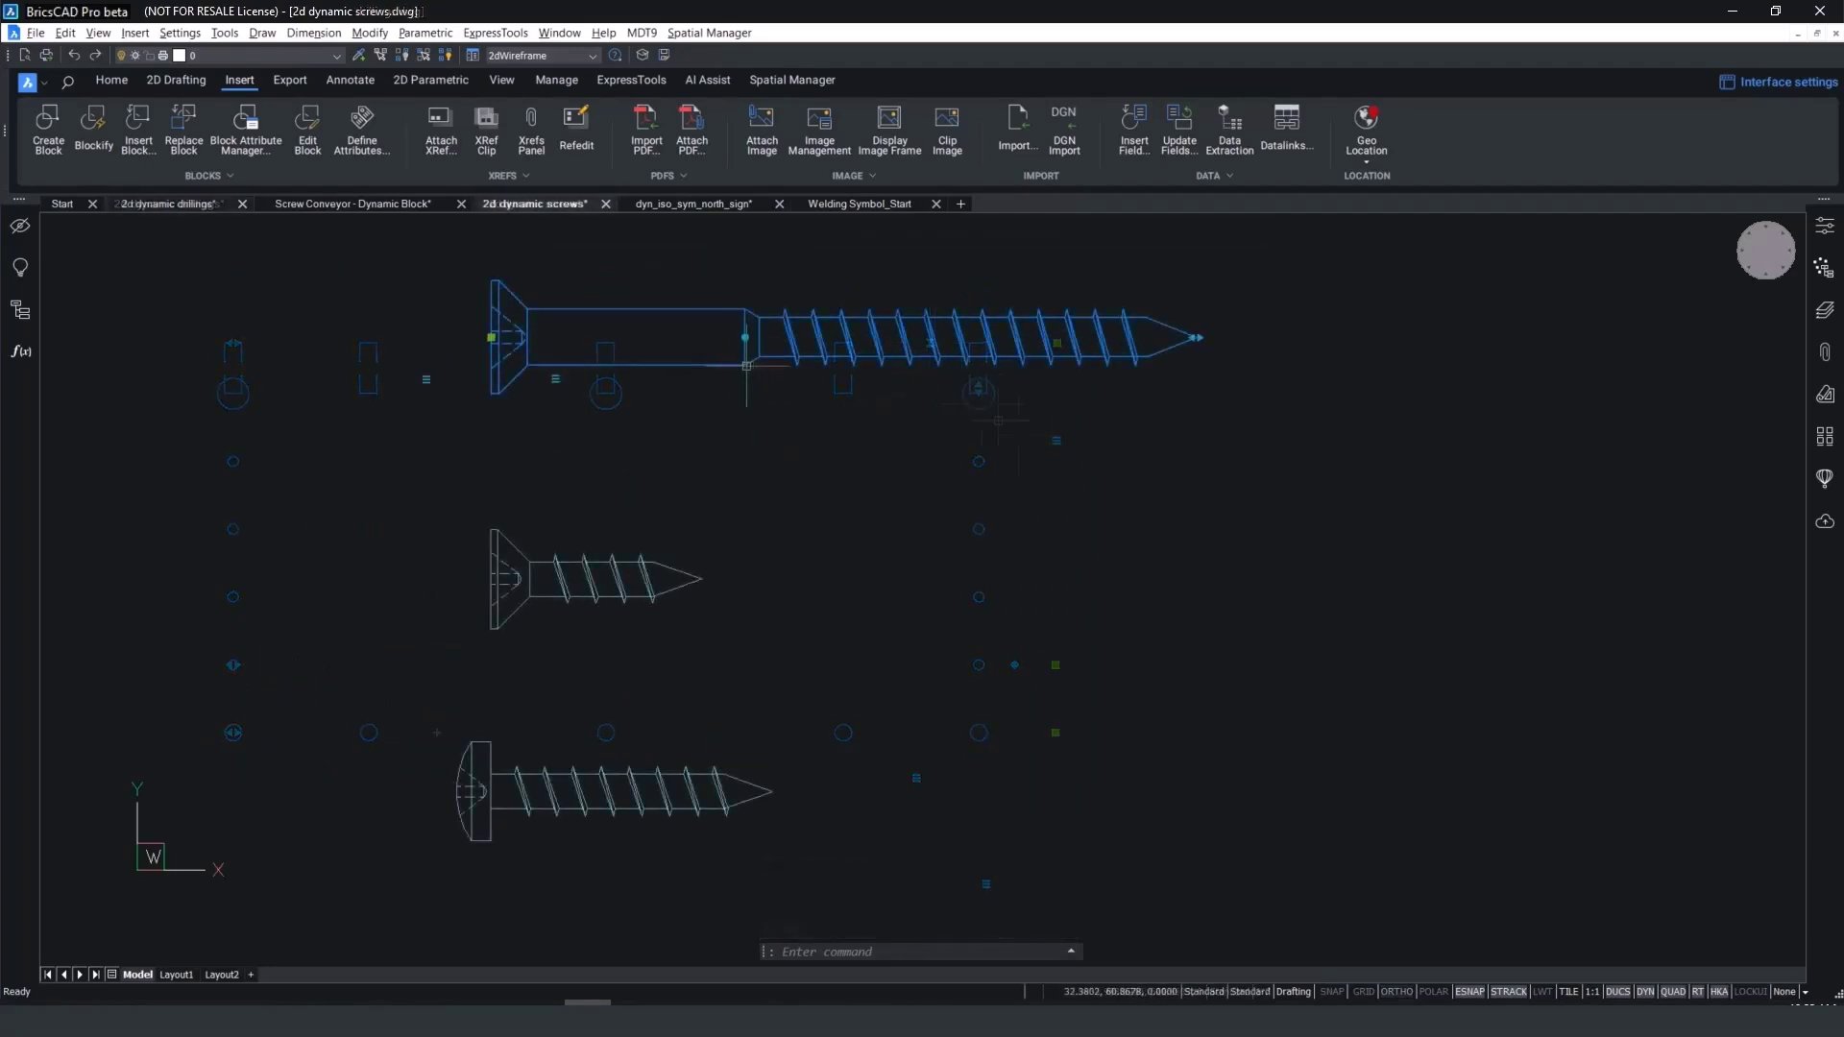
click(1196, 337)
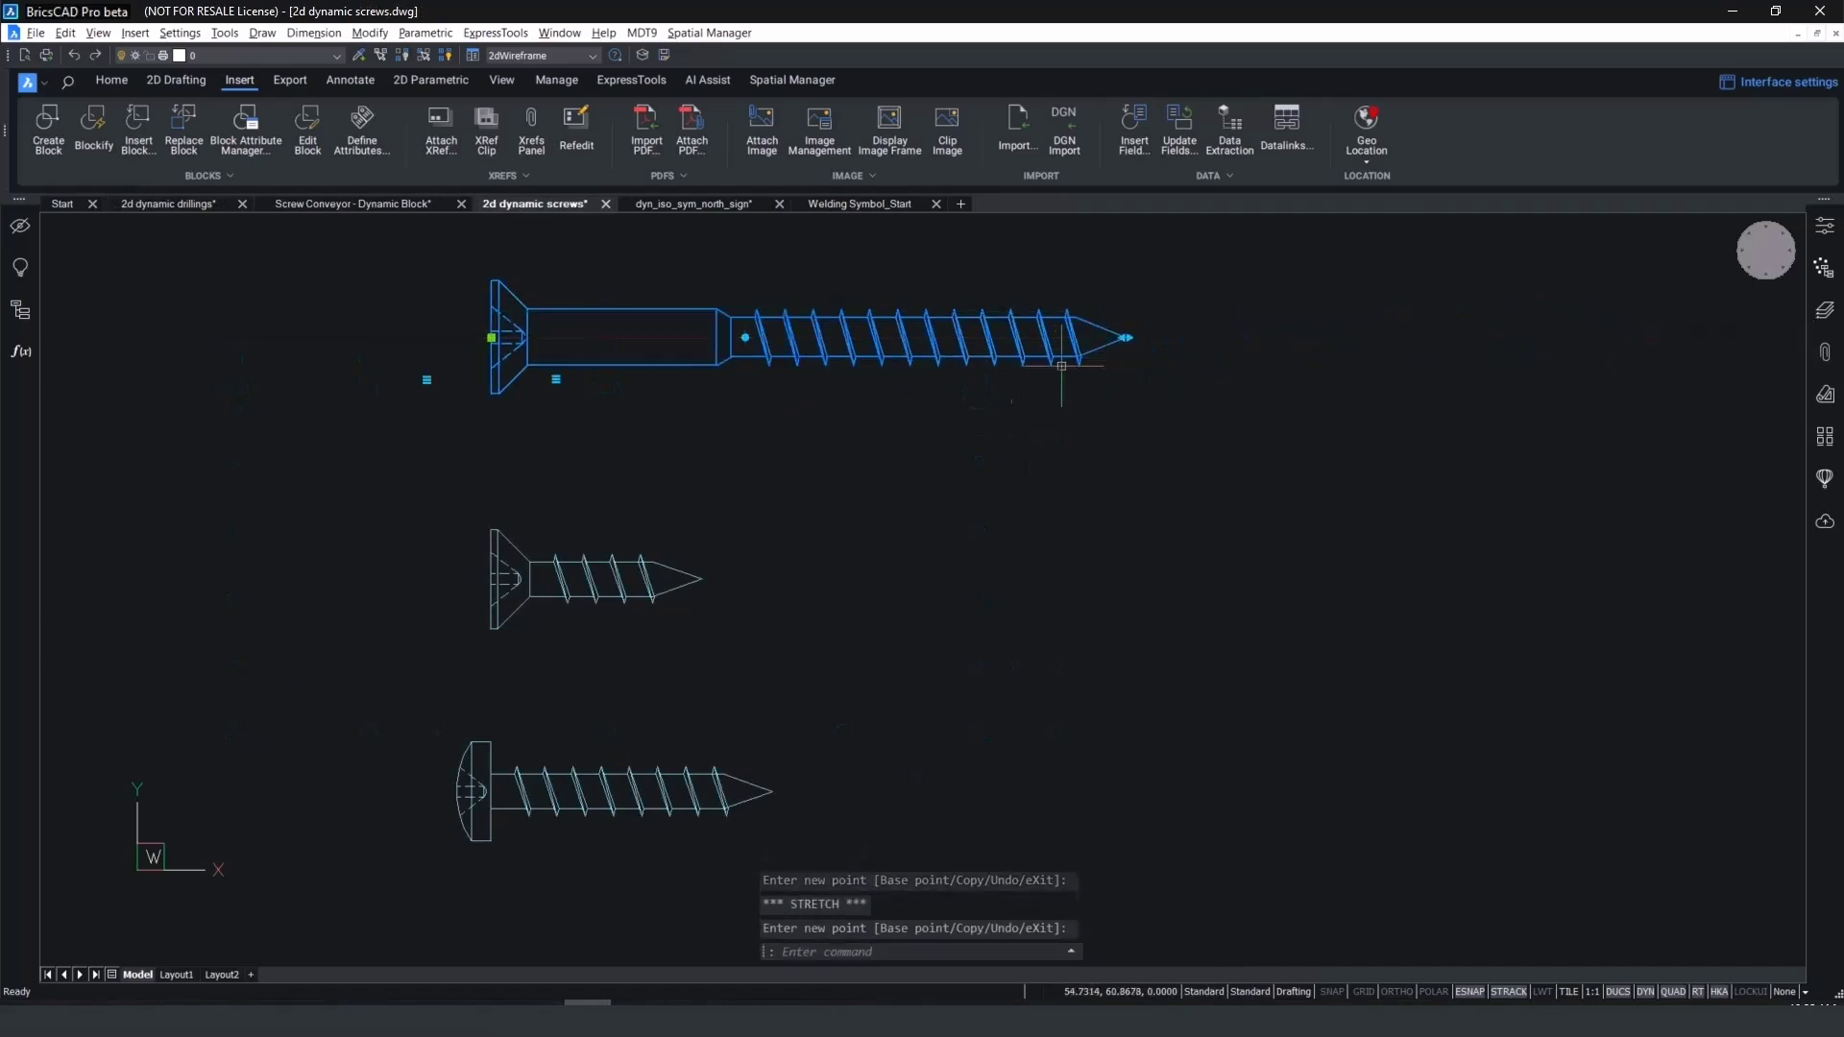
click(744, 337)
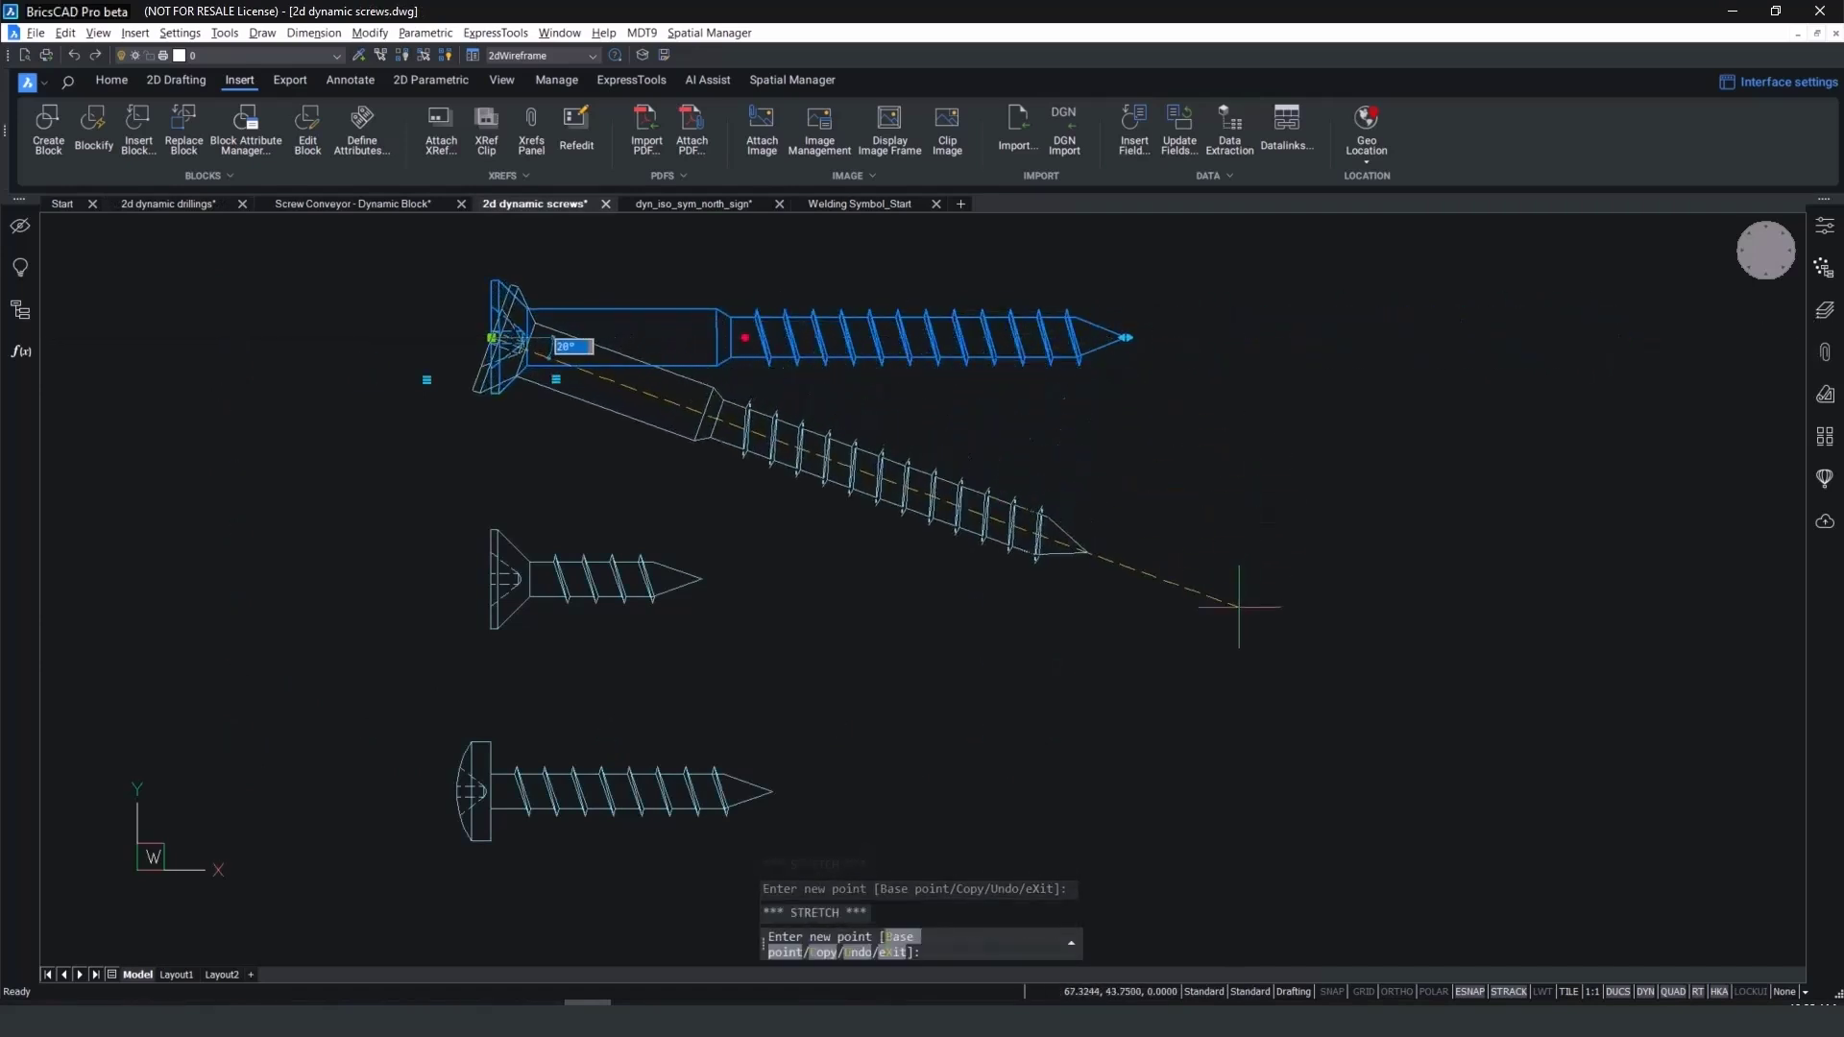
key(Escape)
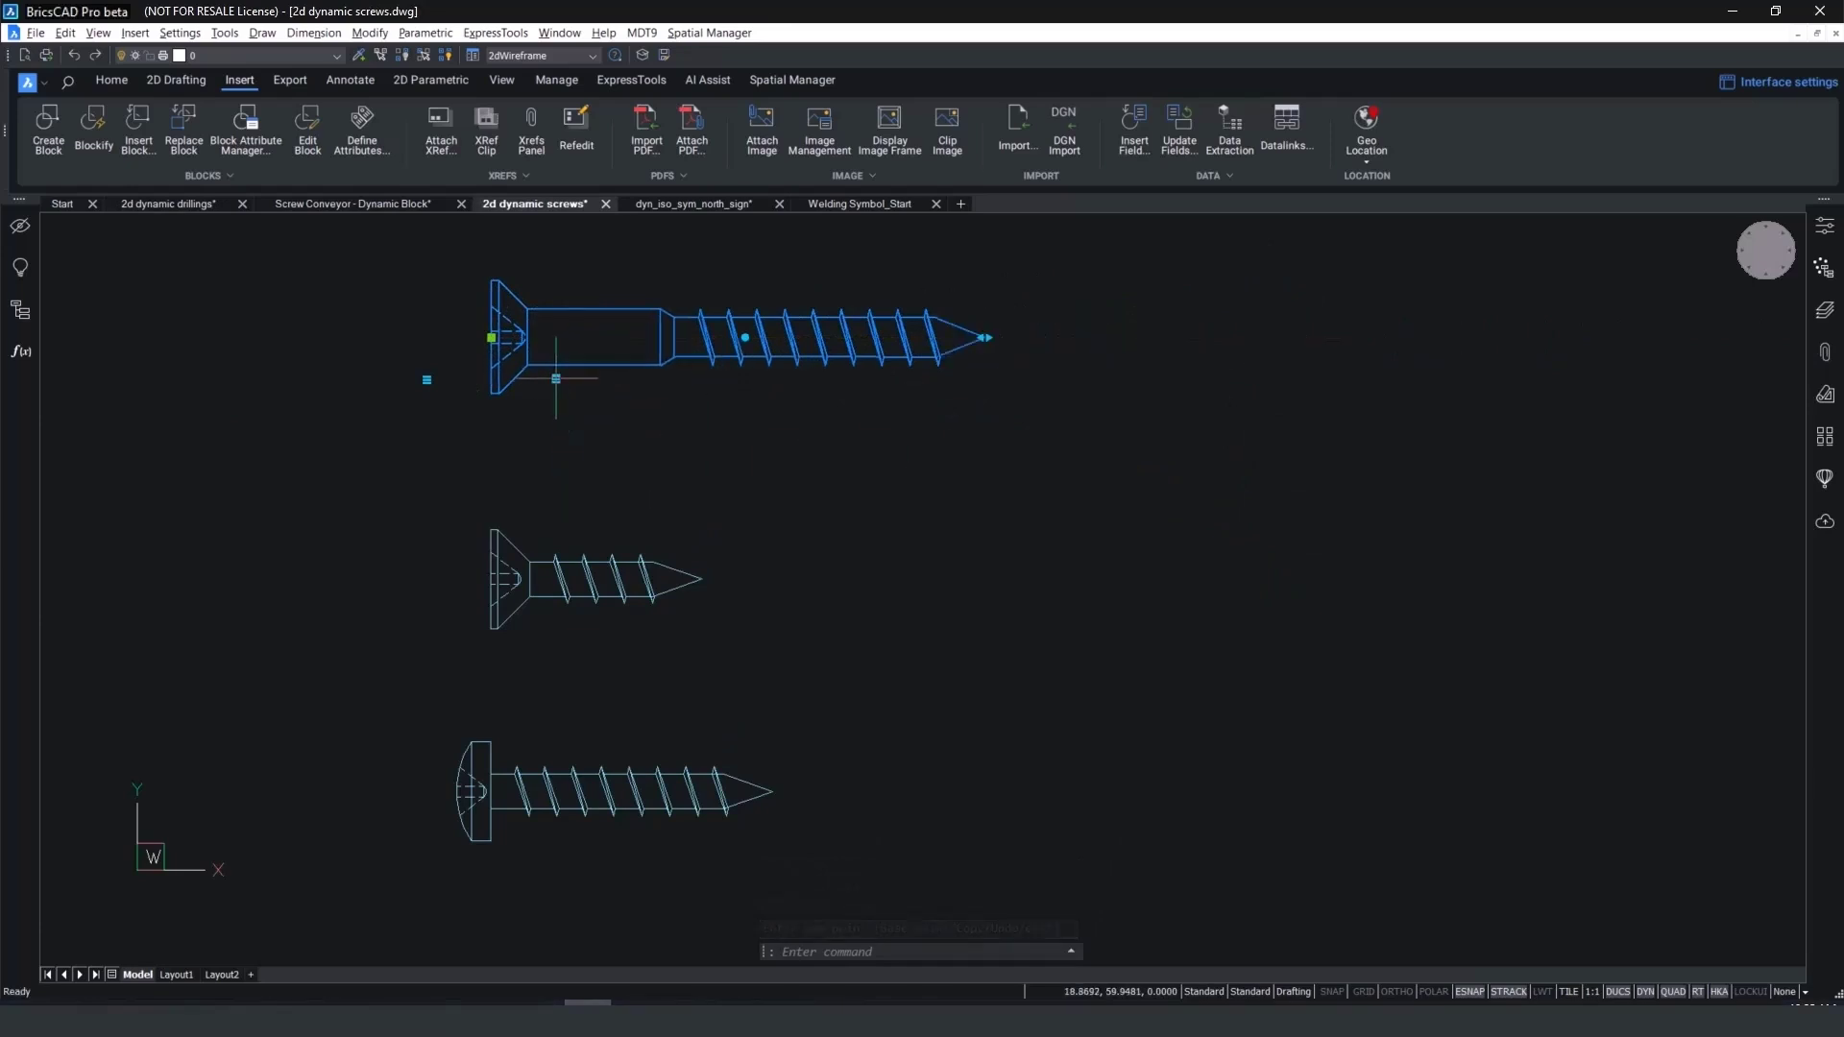
Set the middle screw to 3.5x25 and pick a larger size for the bottom screw
click(606, 563)
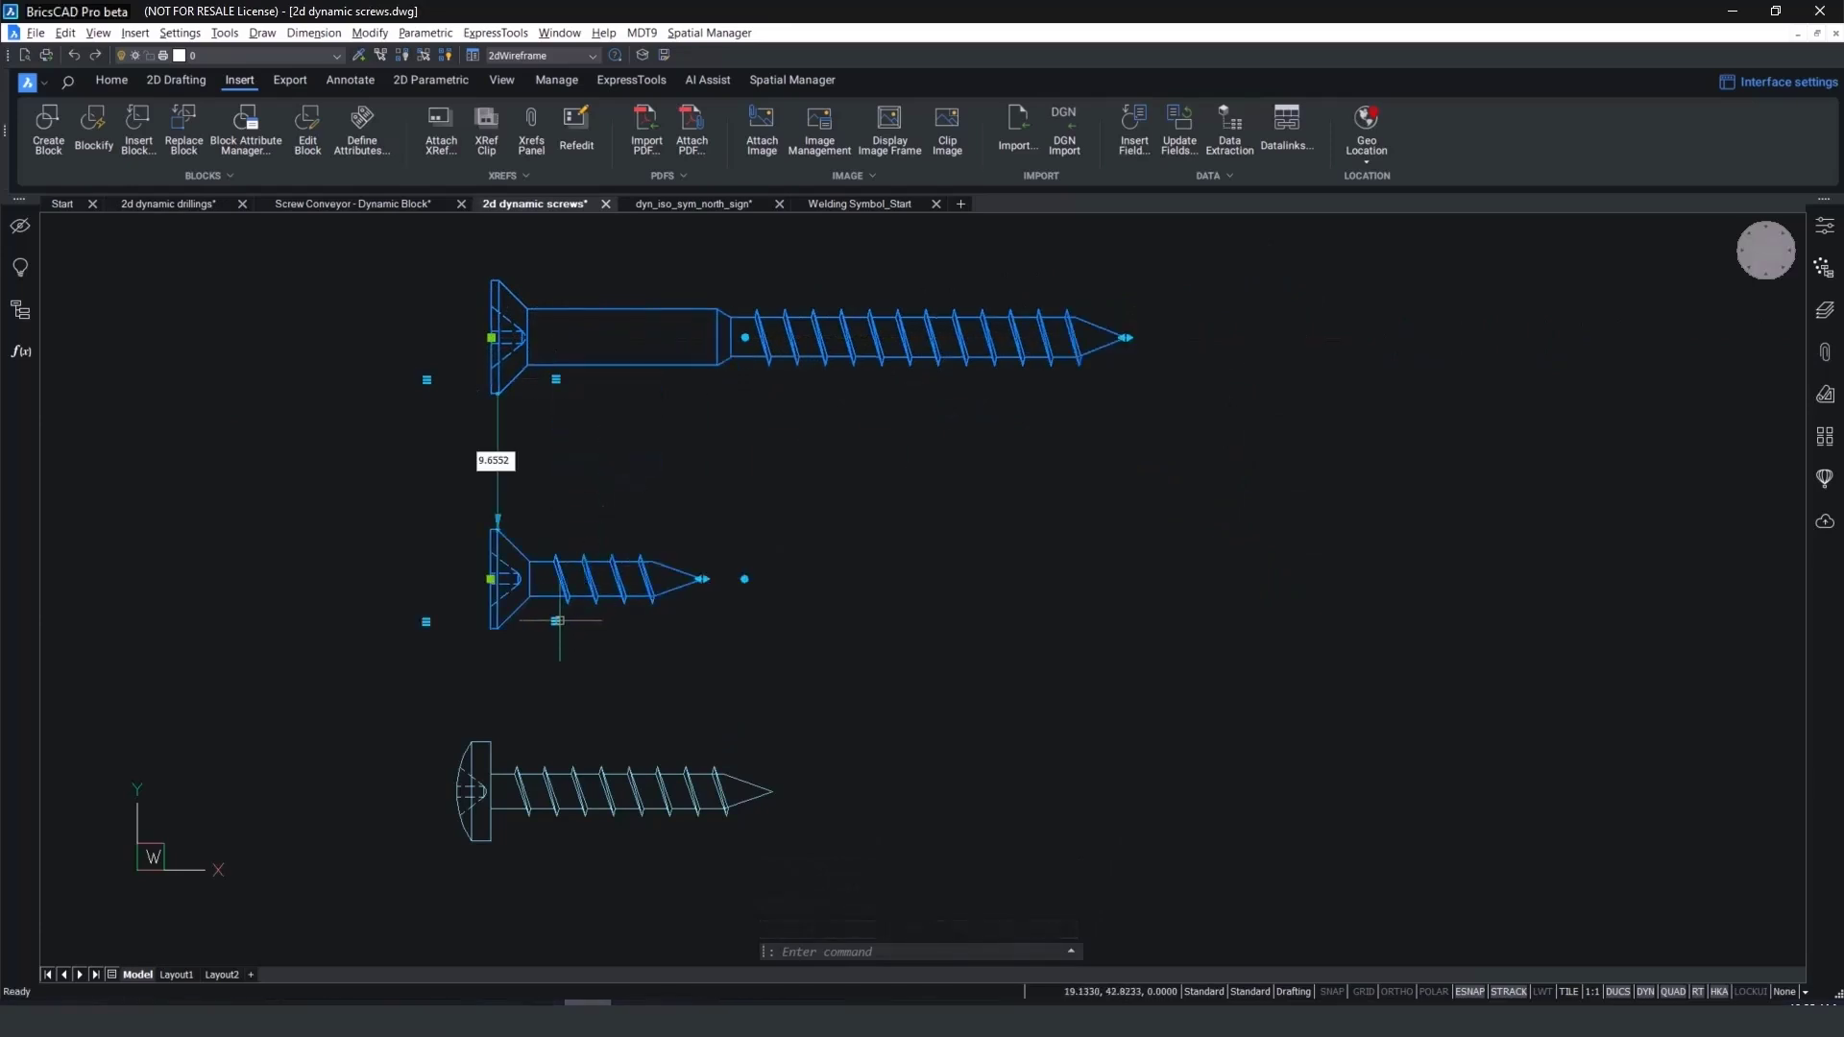
click(556, 622)
click(605, 740)
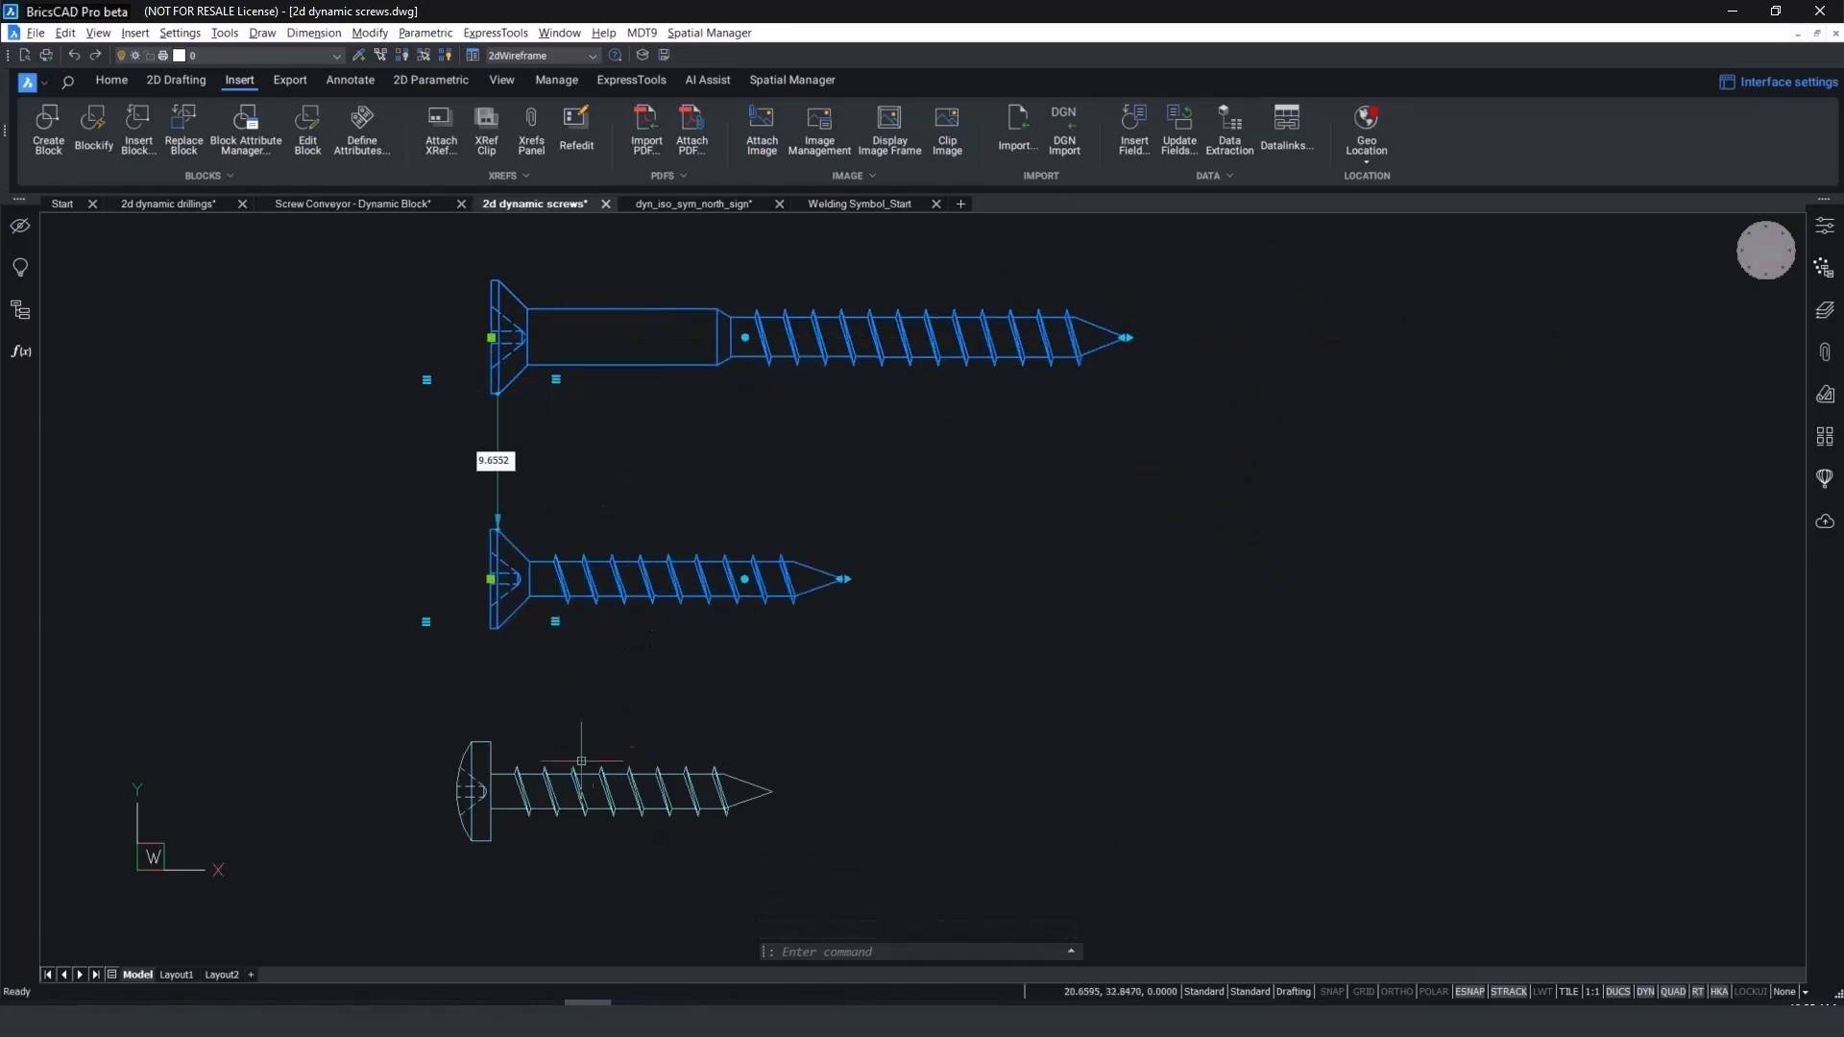
click(533, 798)
click(425, 833)
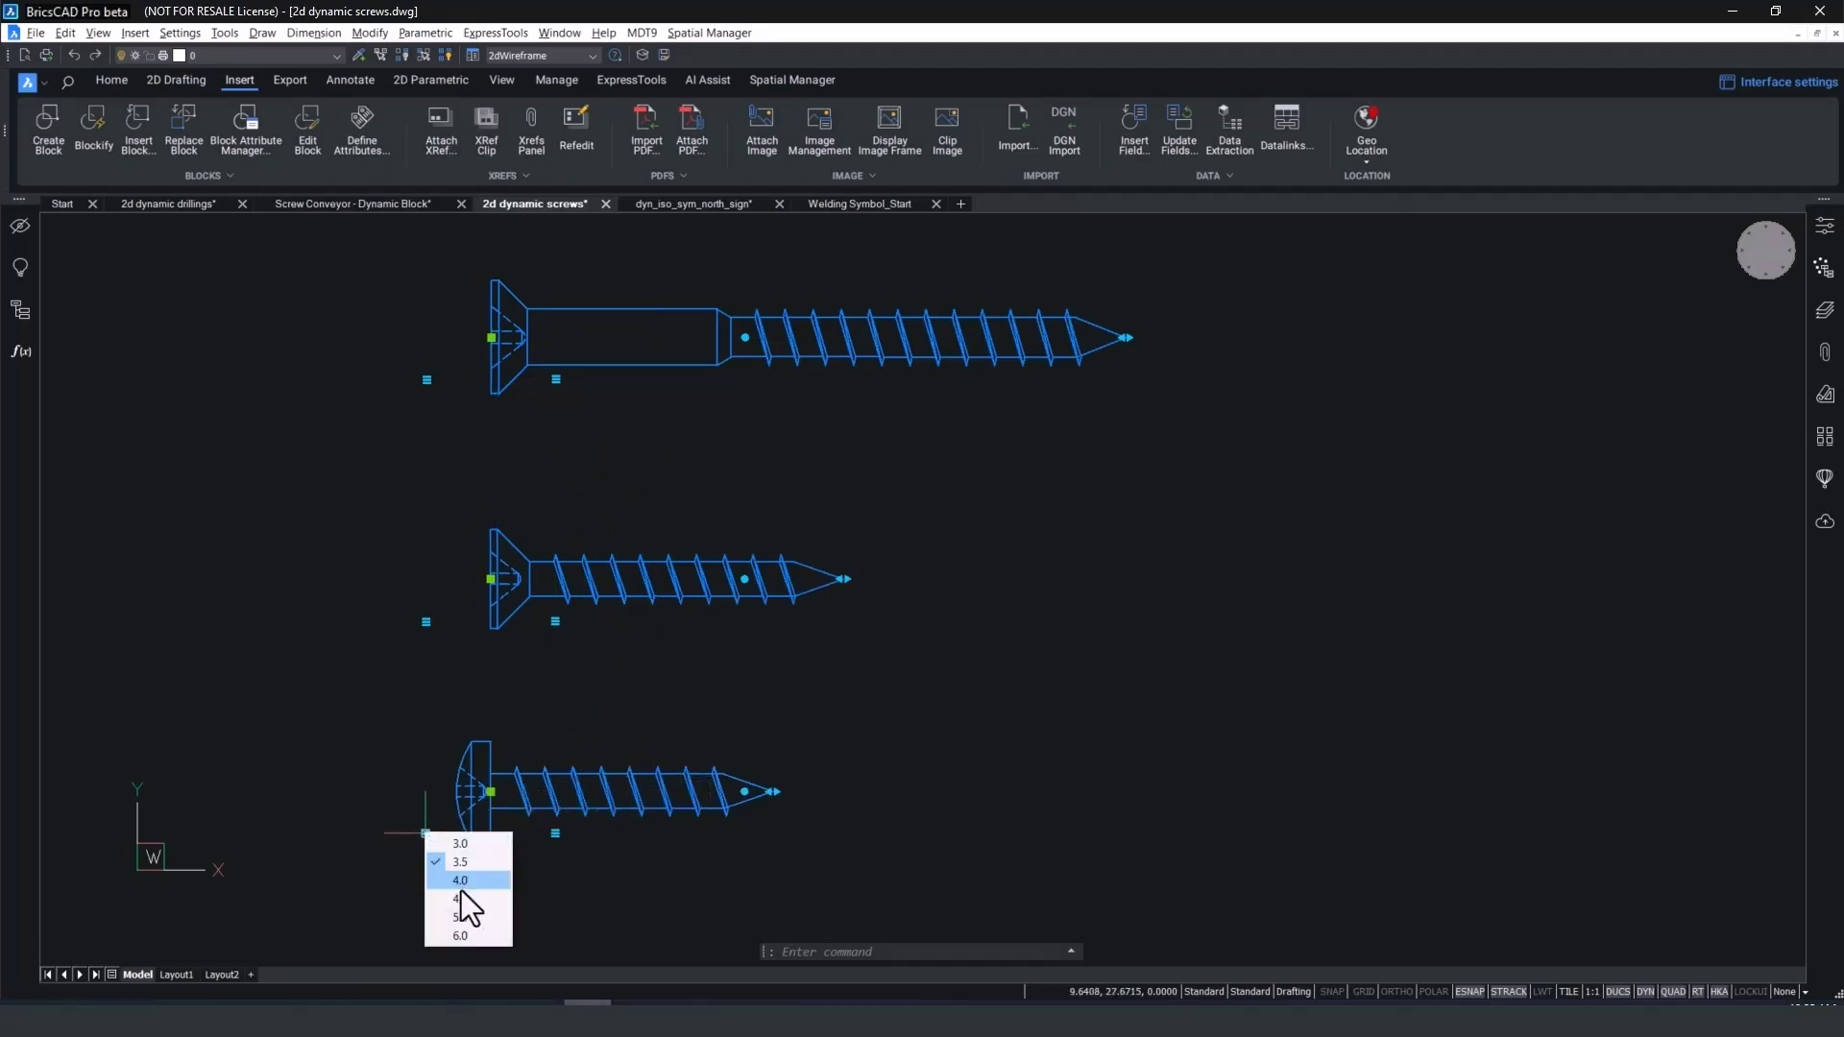
click(426, 833)
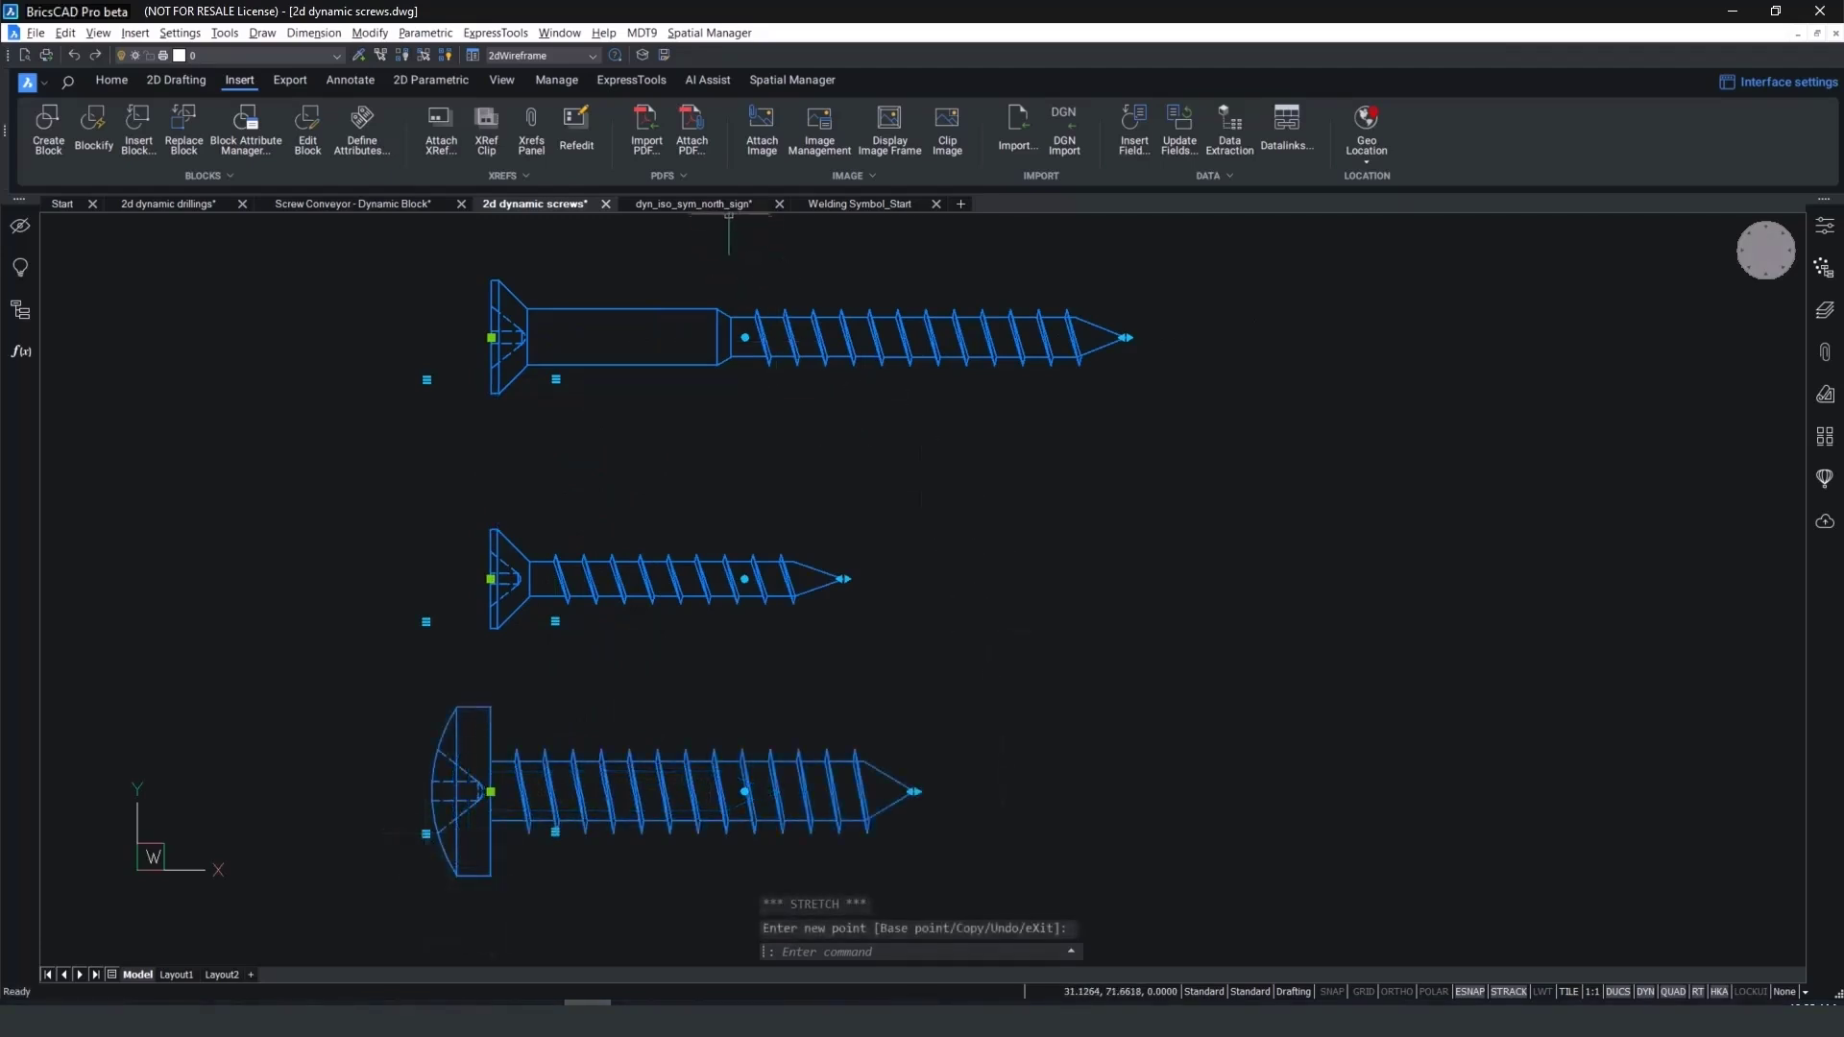
Rotate the north sign block in the dyn_iso_sym_north_sign drawing with its rotation grip
click(724, 206)
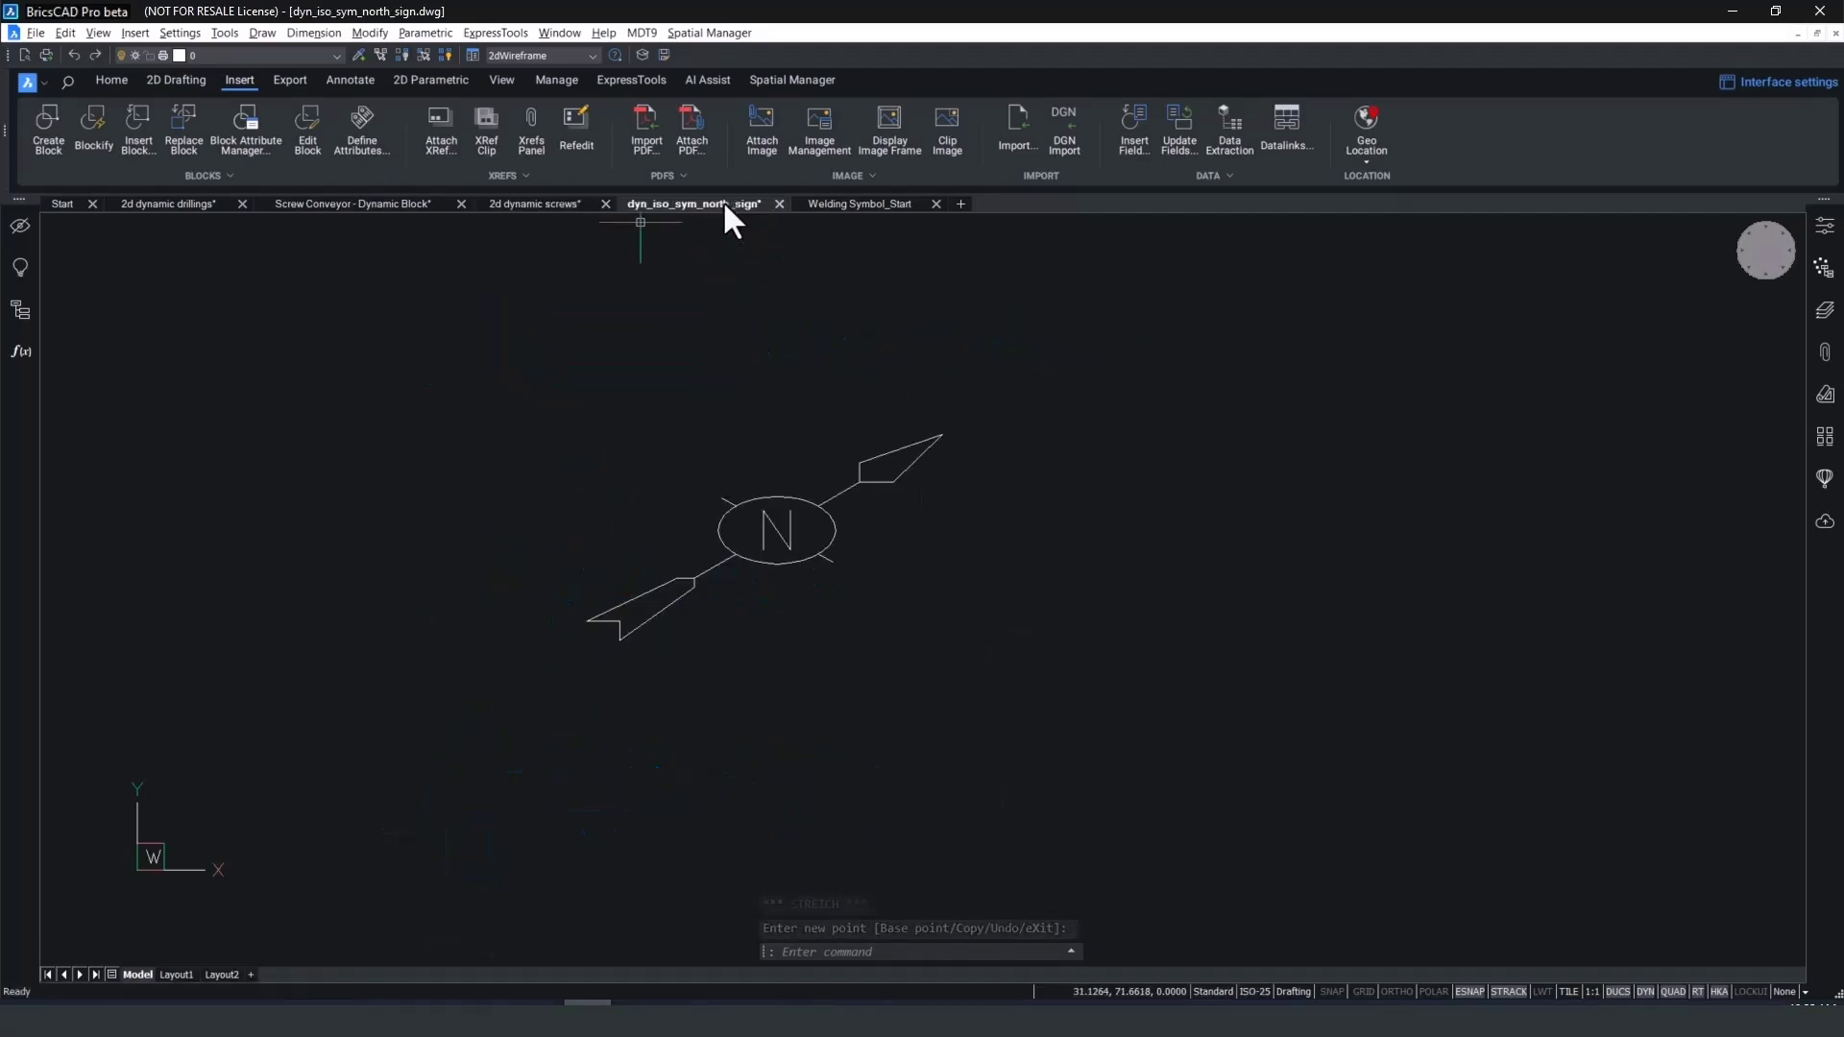
click(845, 485)
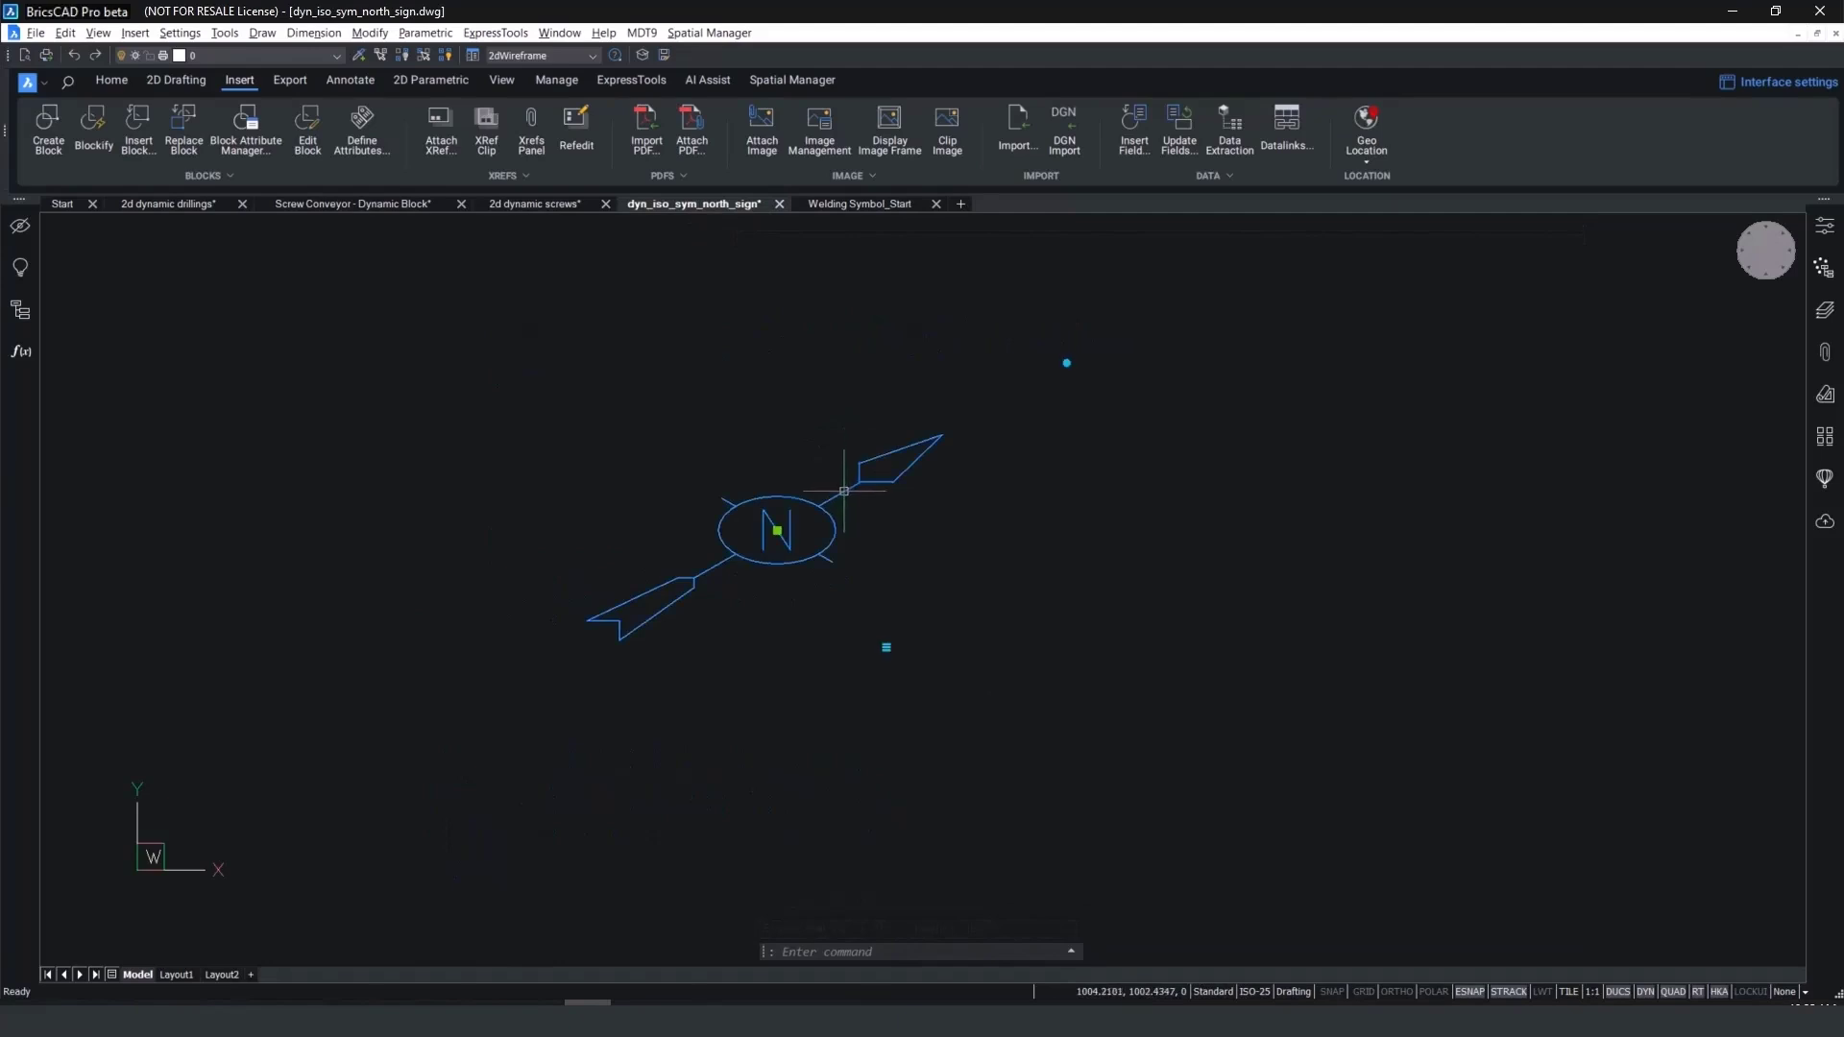
click(1067, 363)
click(1066, 696)
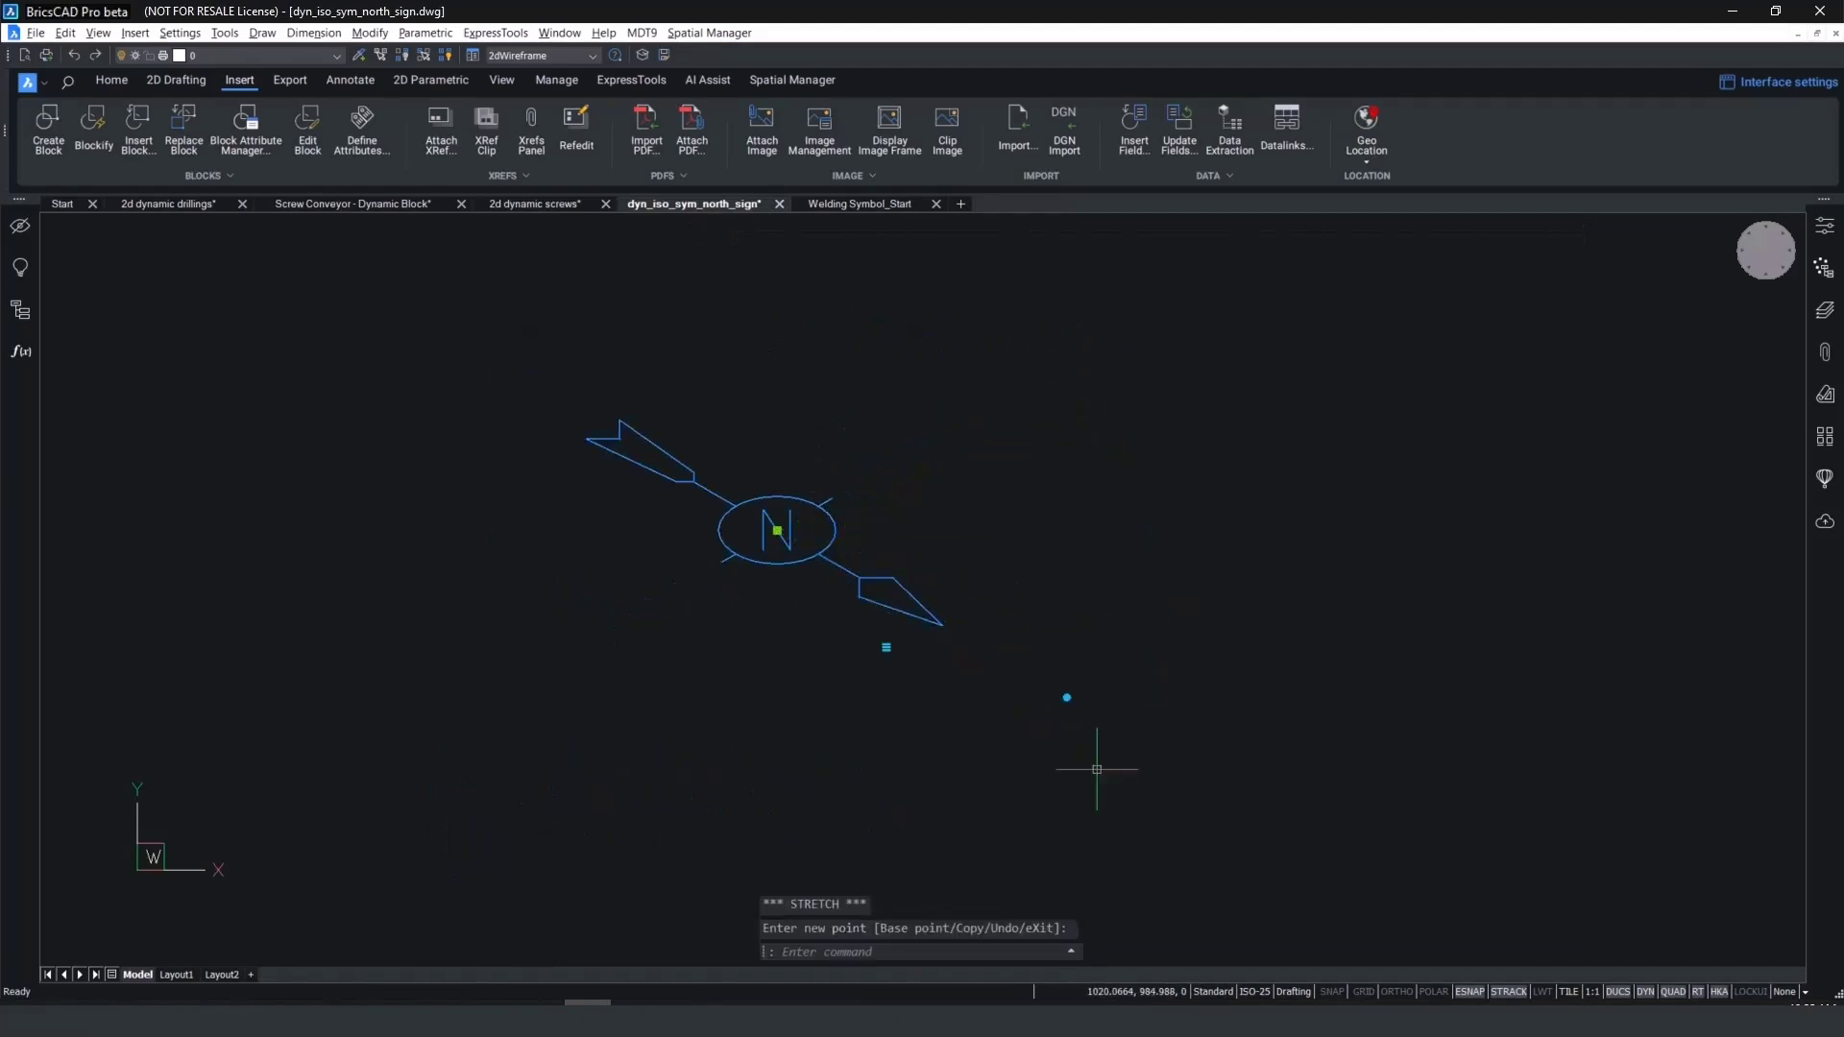
click(1067, 698)
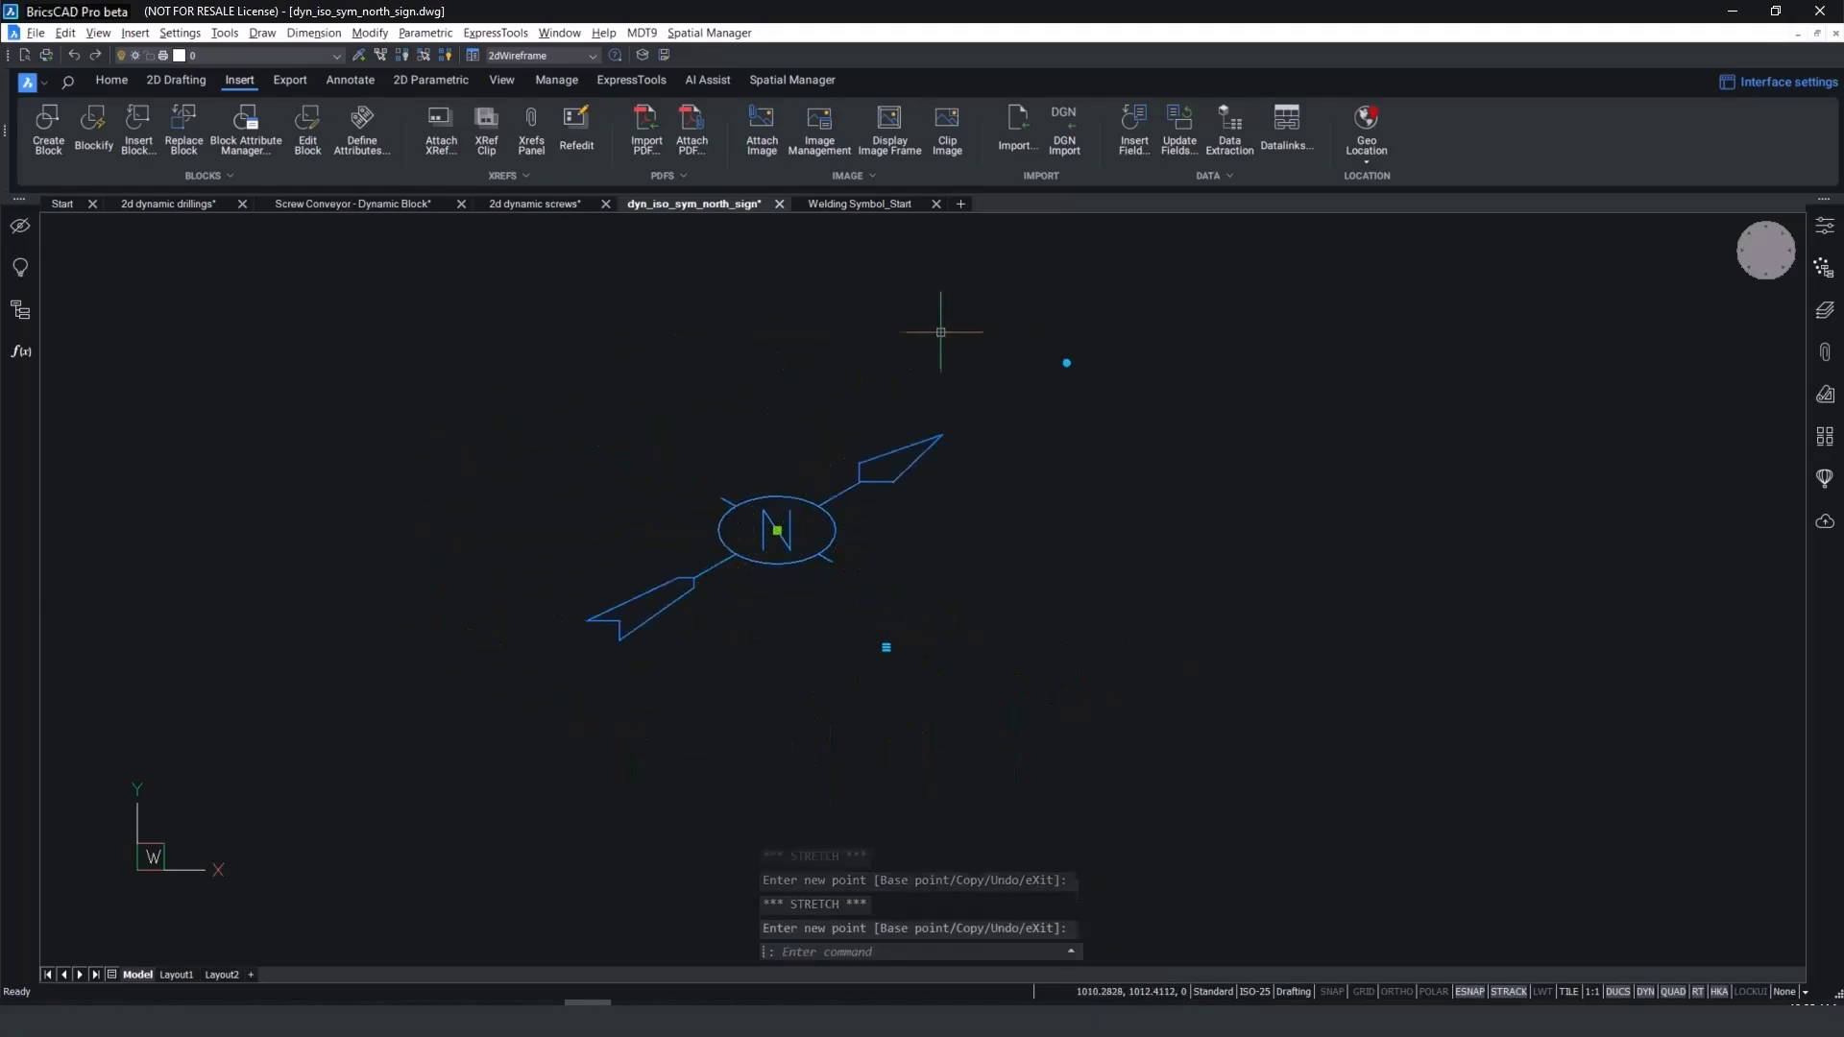
Switch the sign to its UP/DOWN compass variant and move the N arrow to the upper left
click(886, 648)
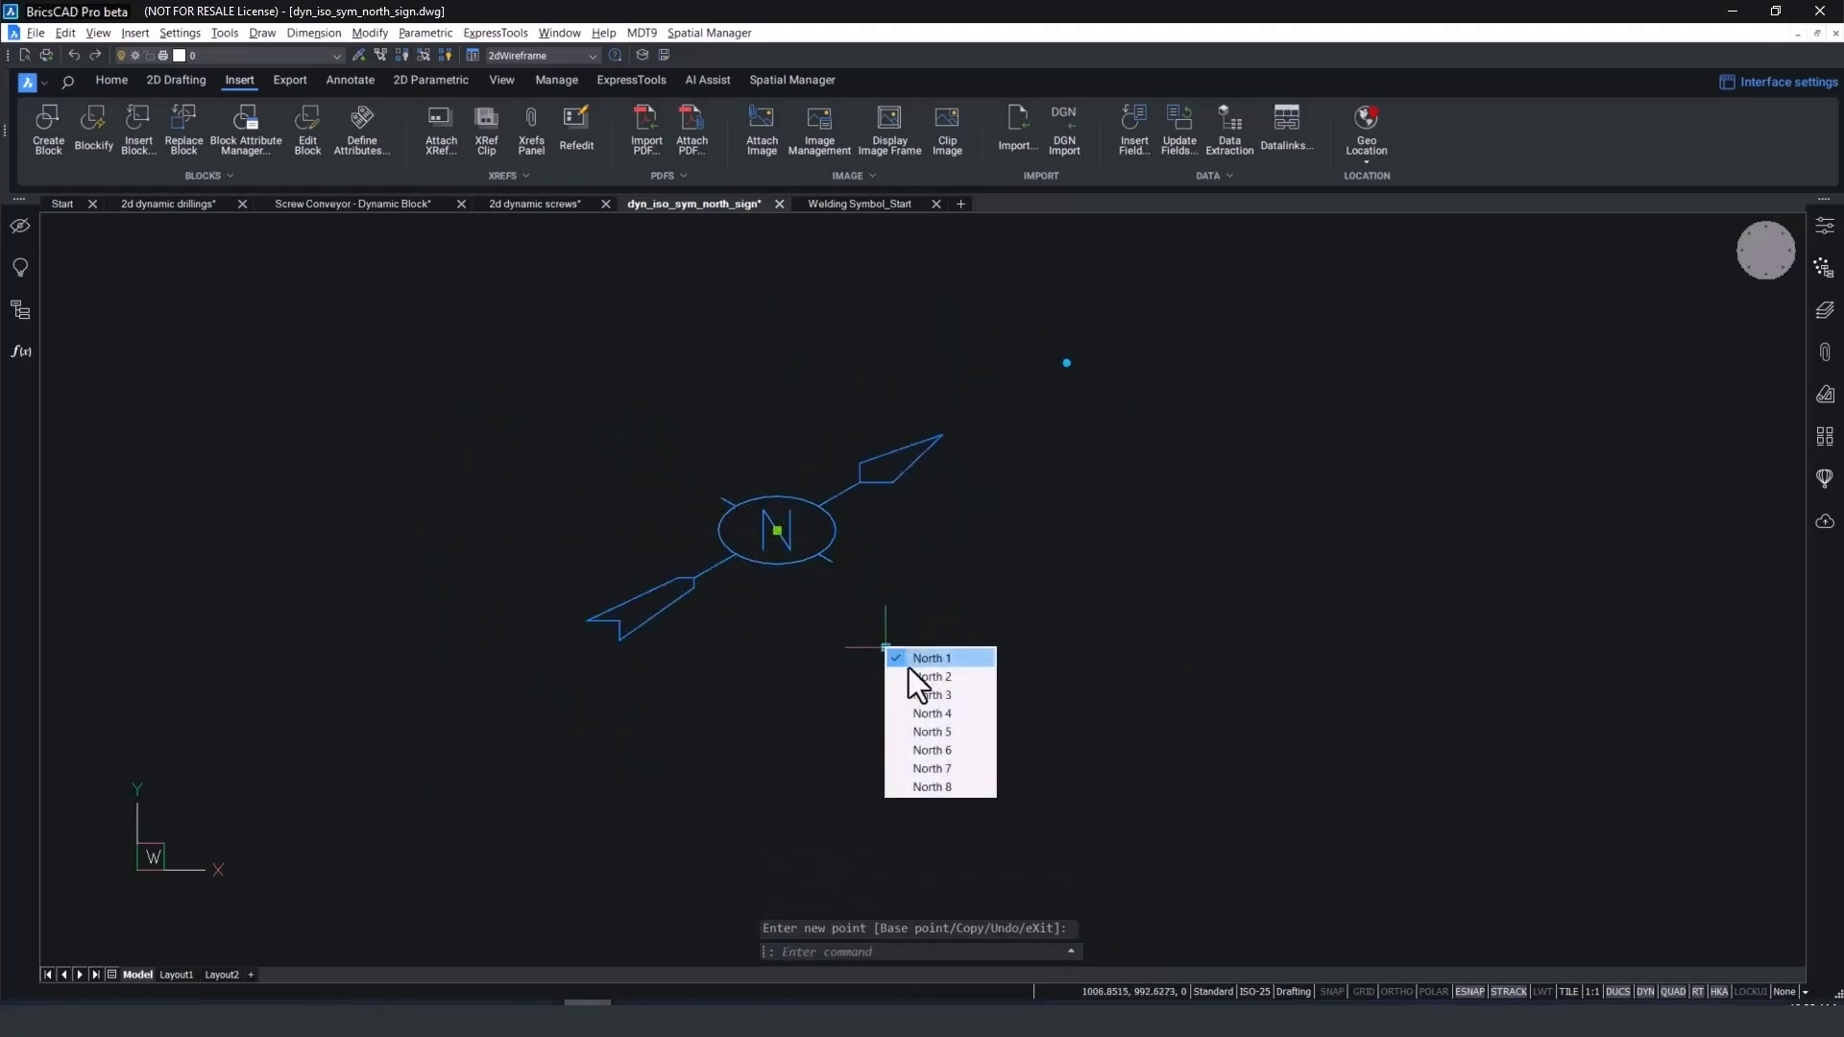
click(1067, 362)
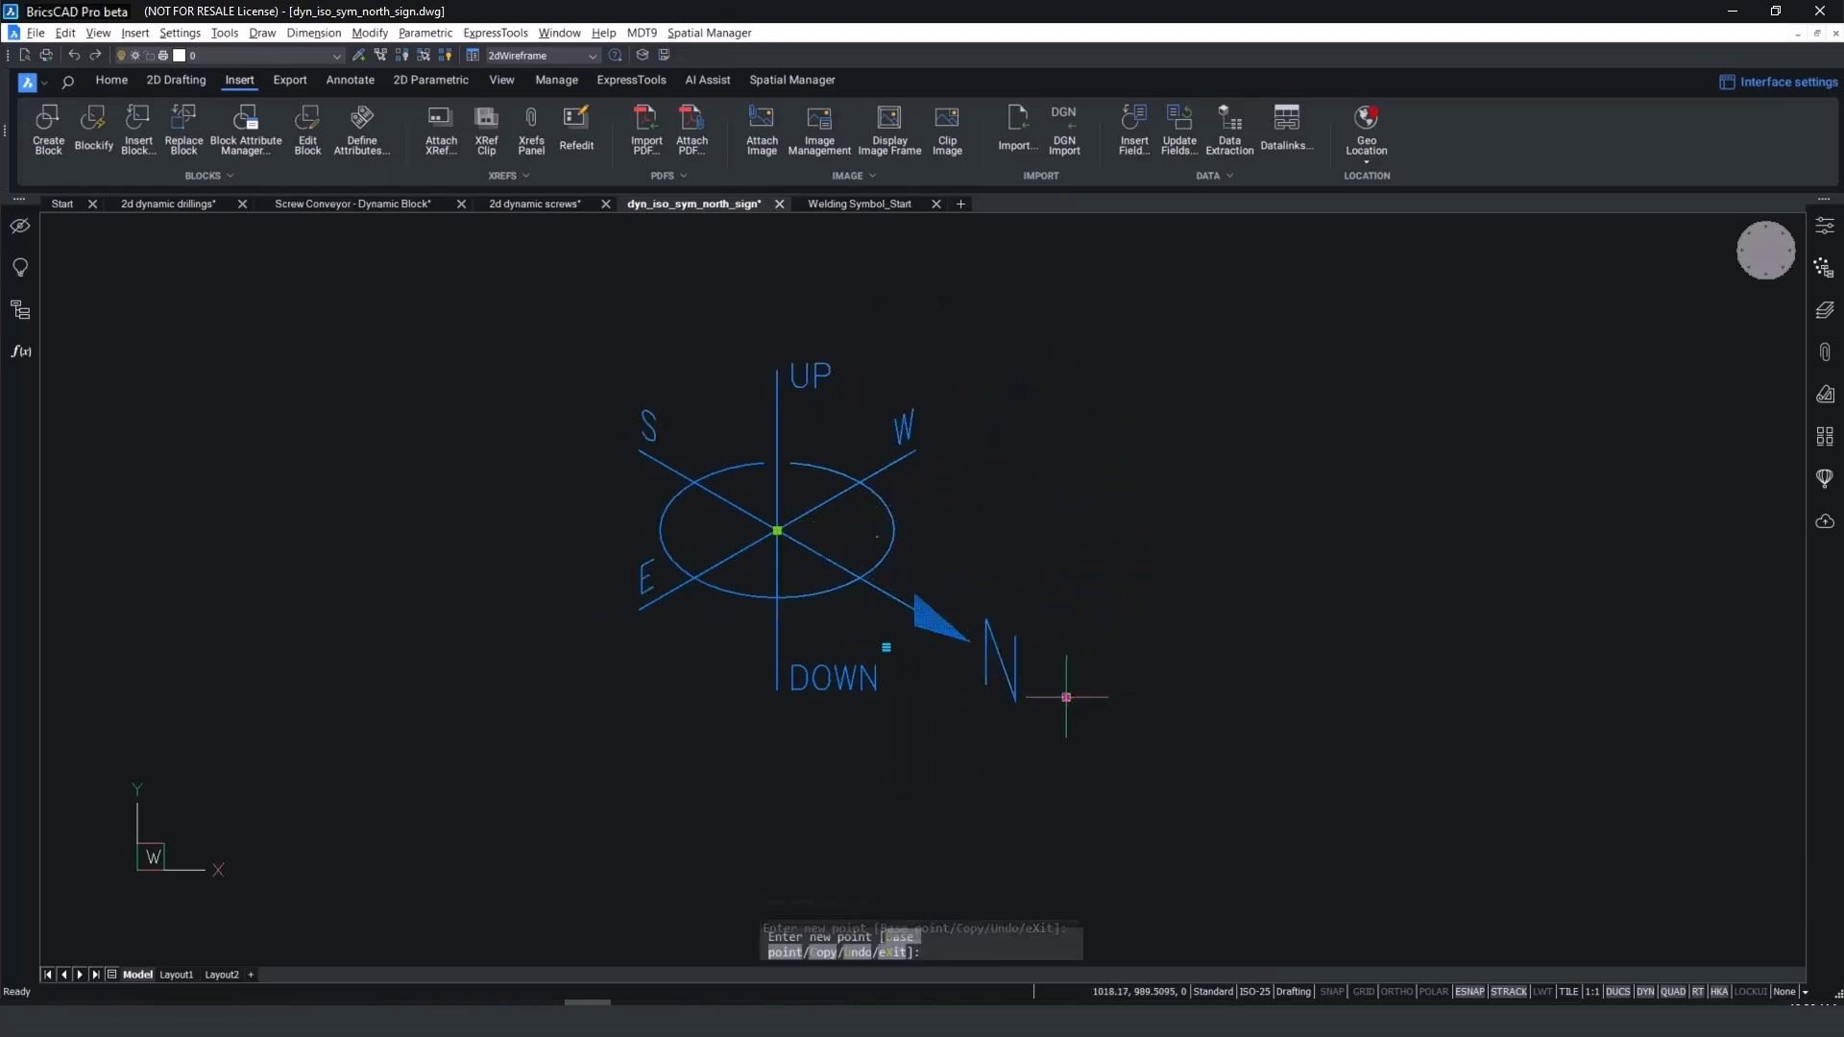
click(487, 363)
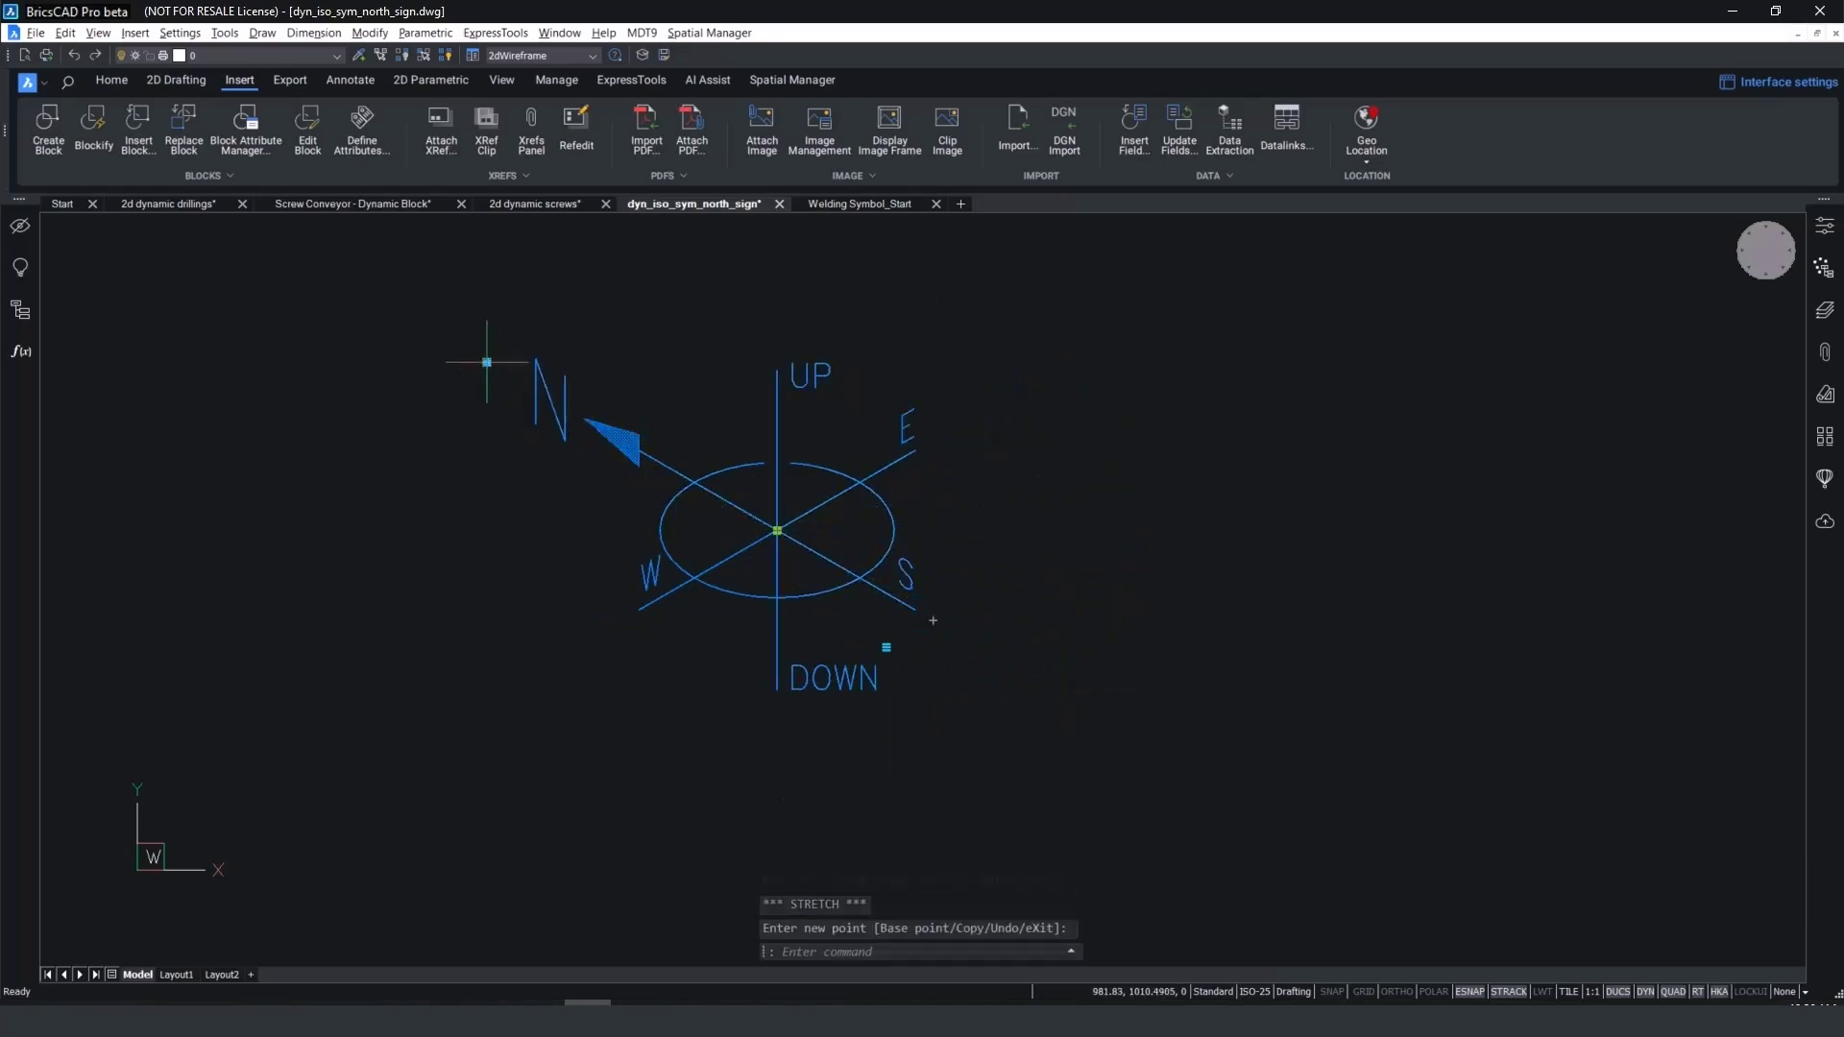
Point the north sign's N lower-left, then set both welding symbols' Special attribute to T
click(487, 698)
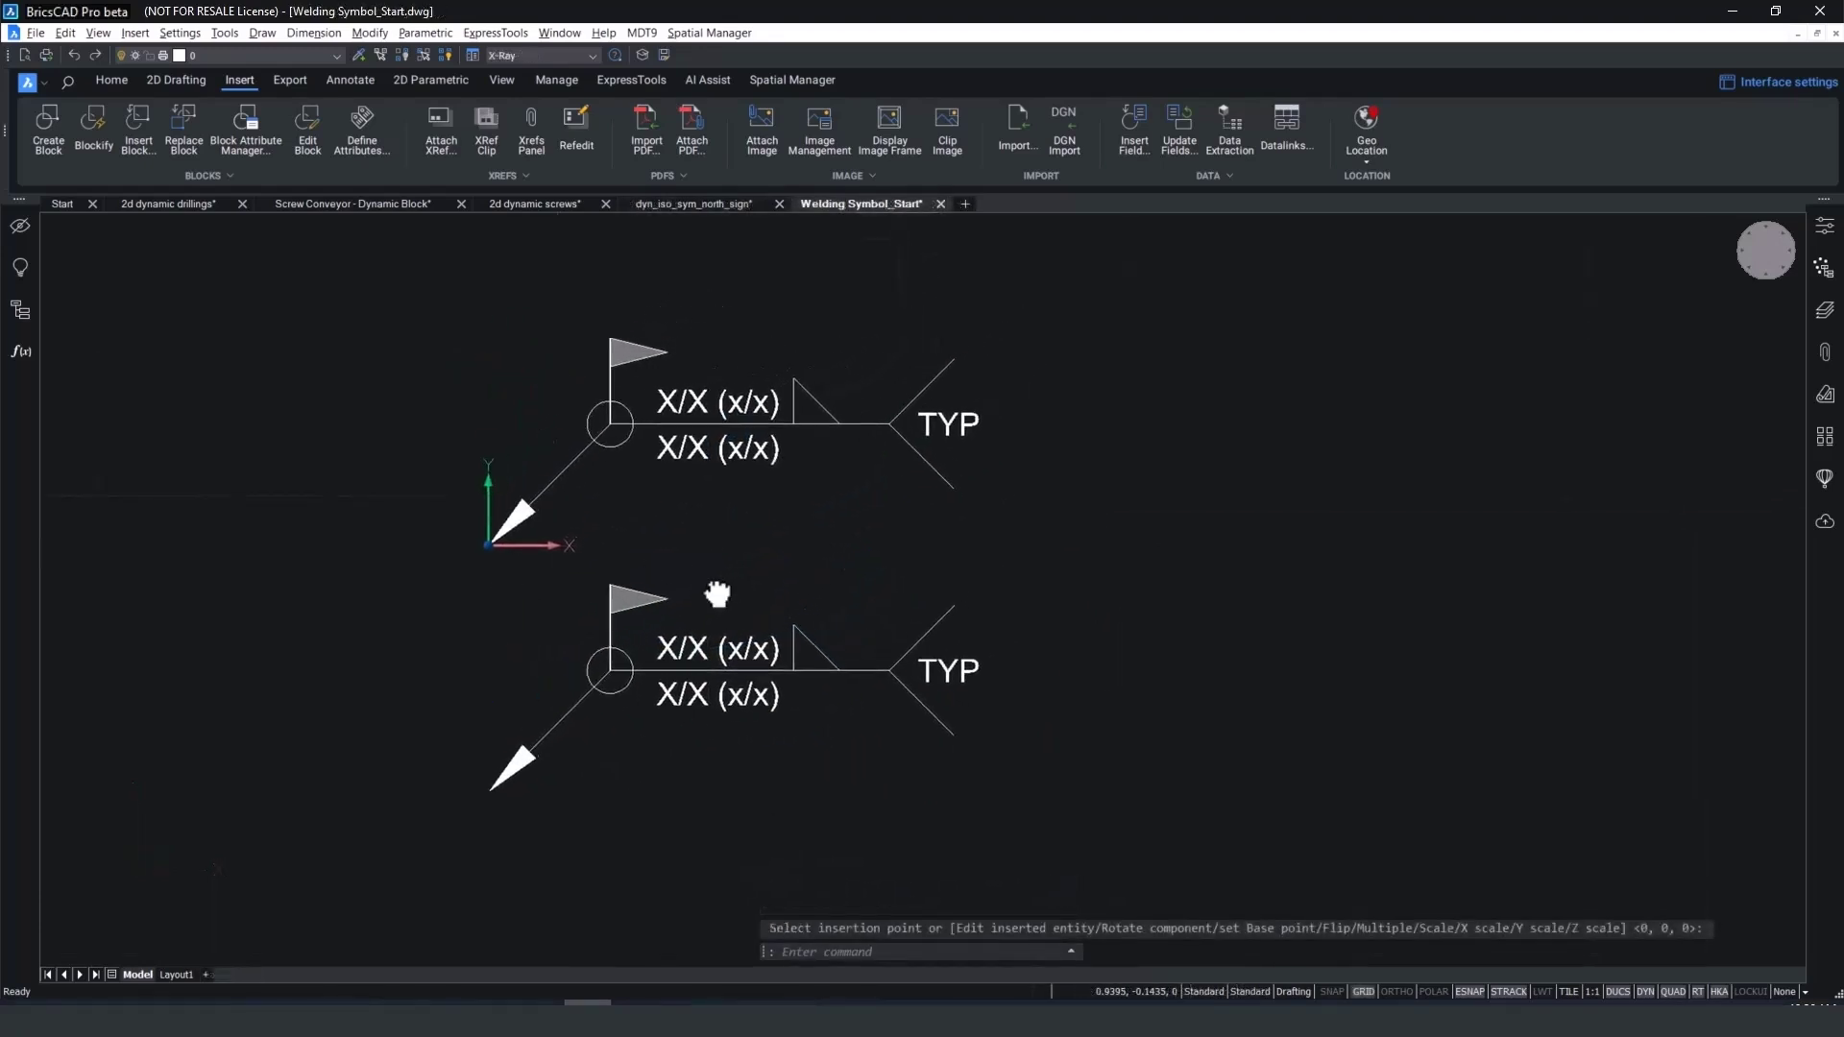
key(Escape)
click(869, 740)
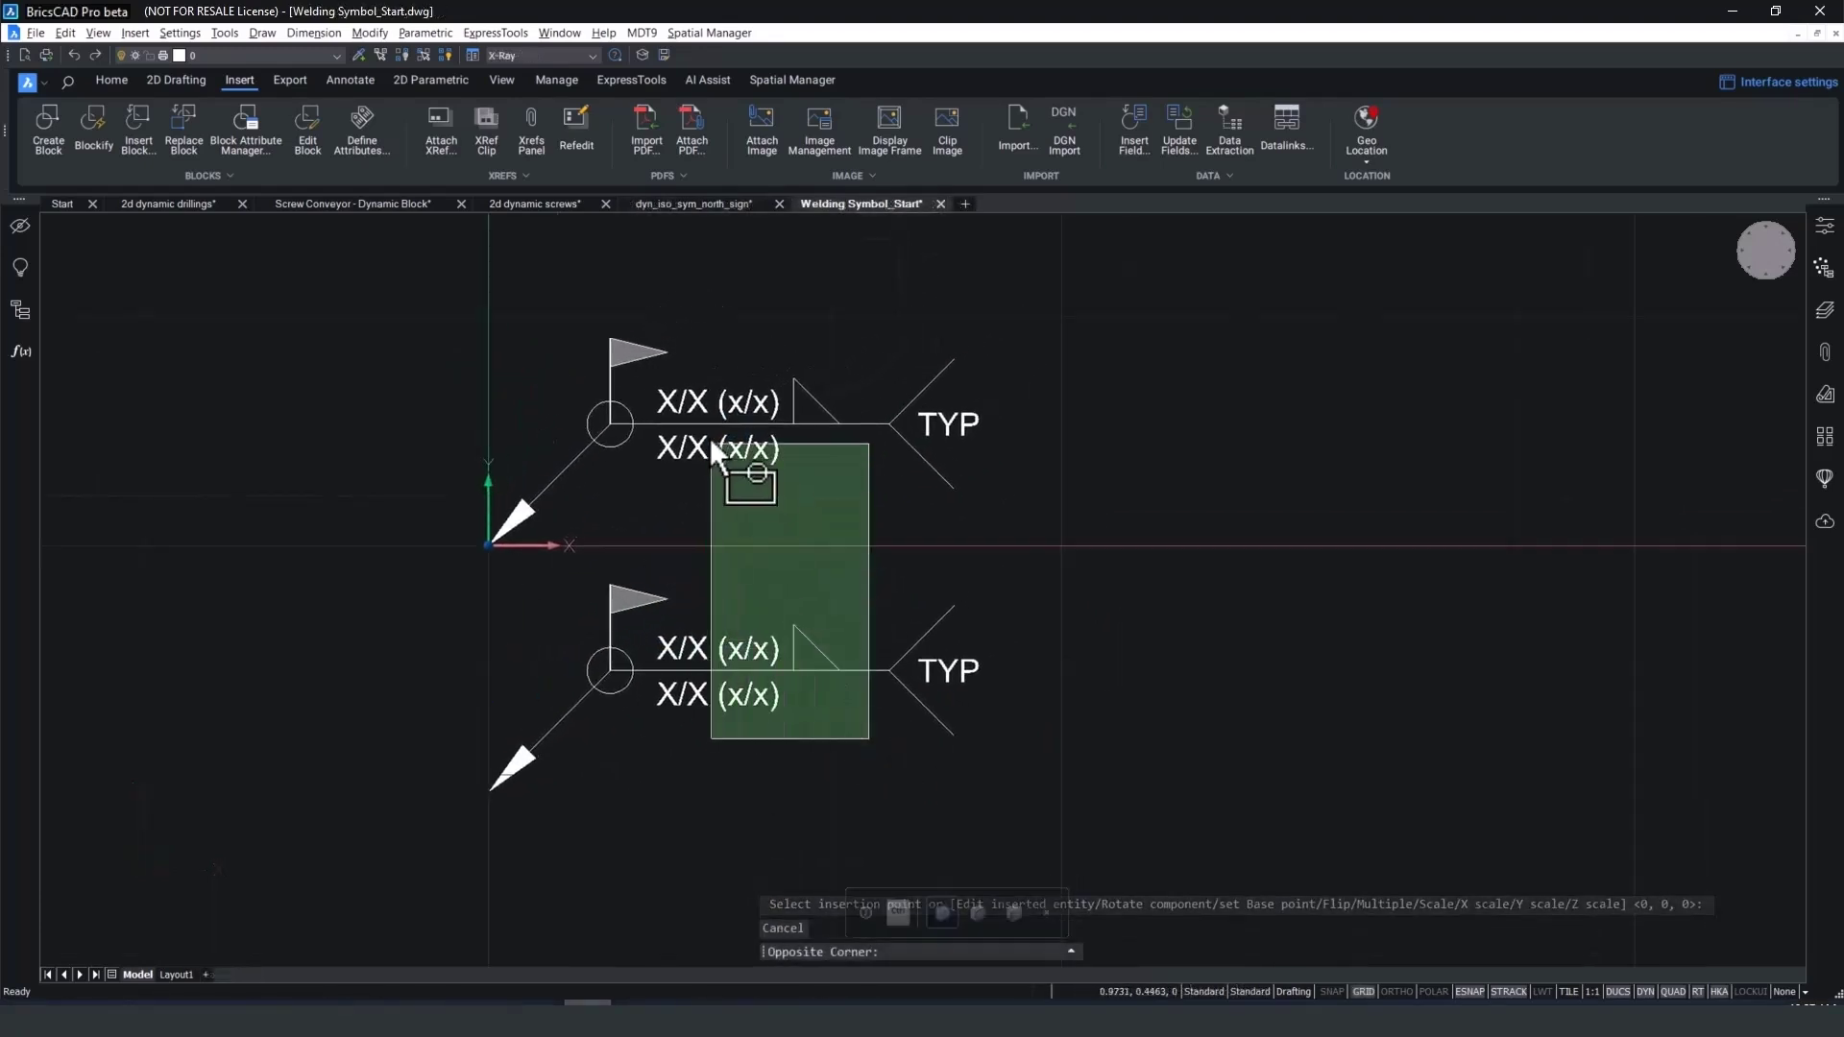
click(678, 329)
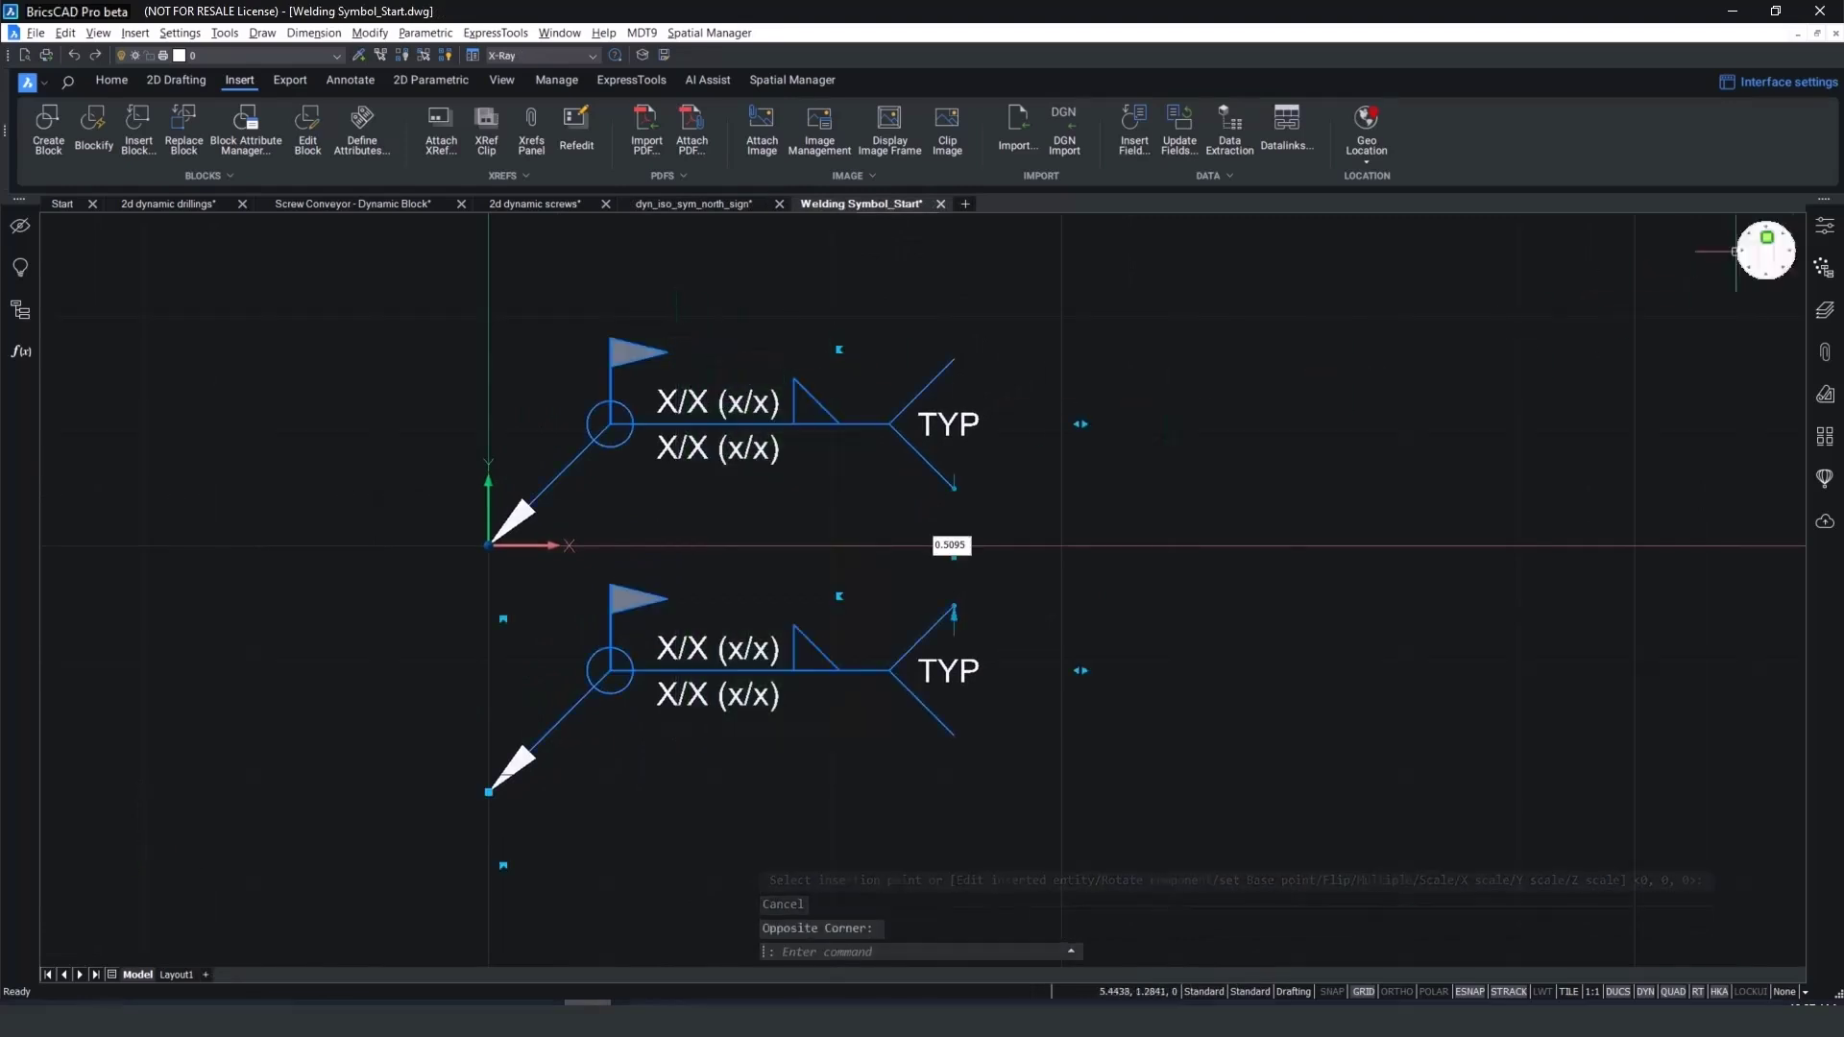
click(1825, 226)
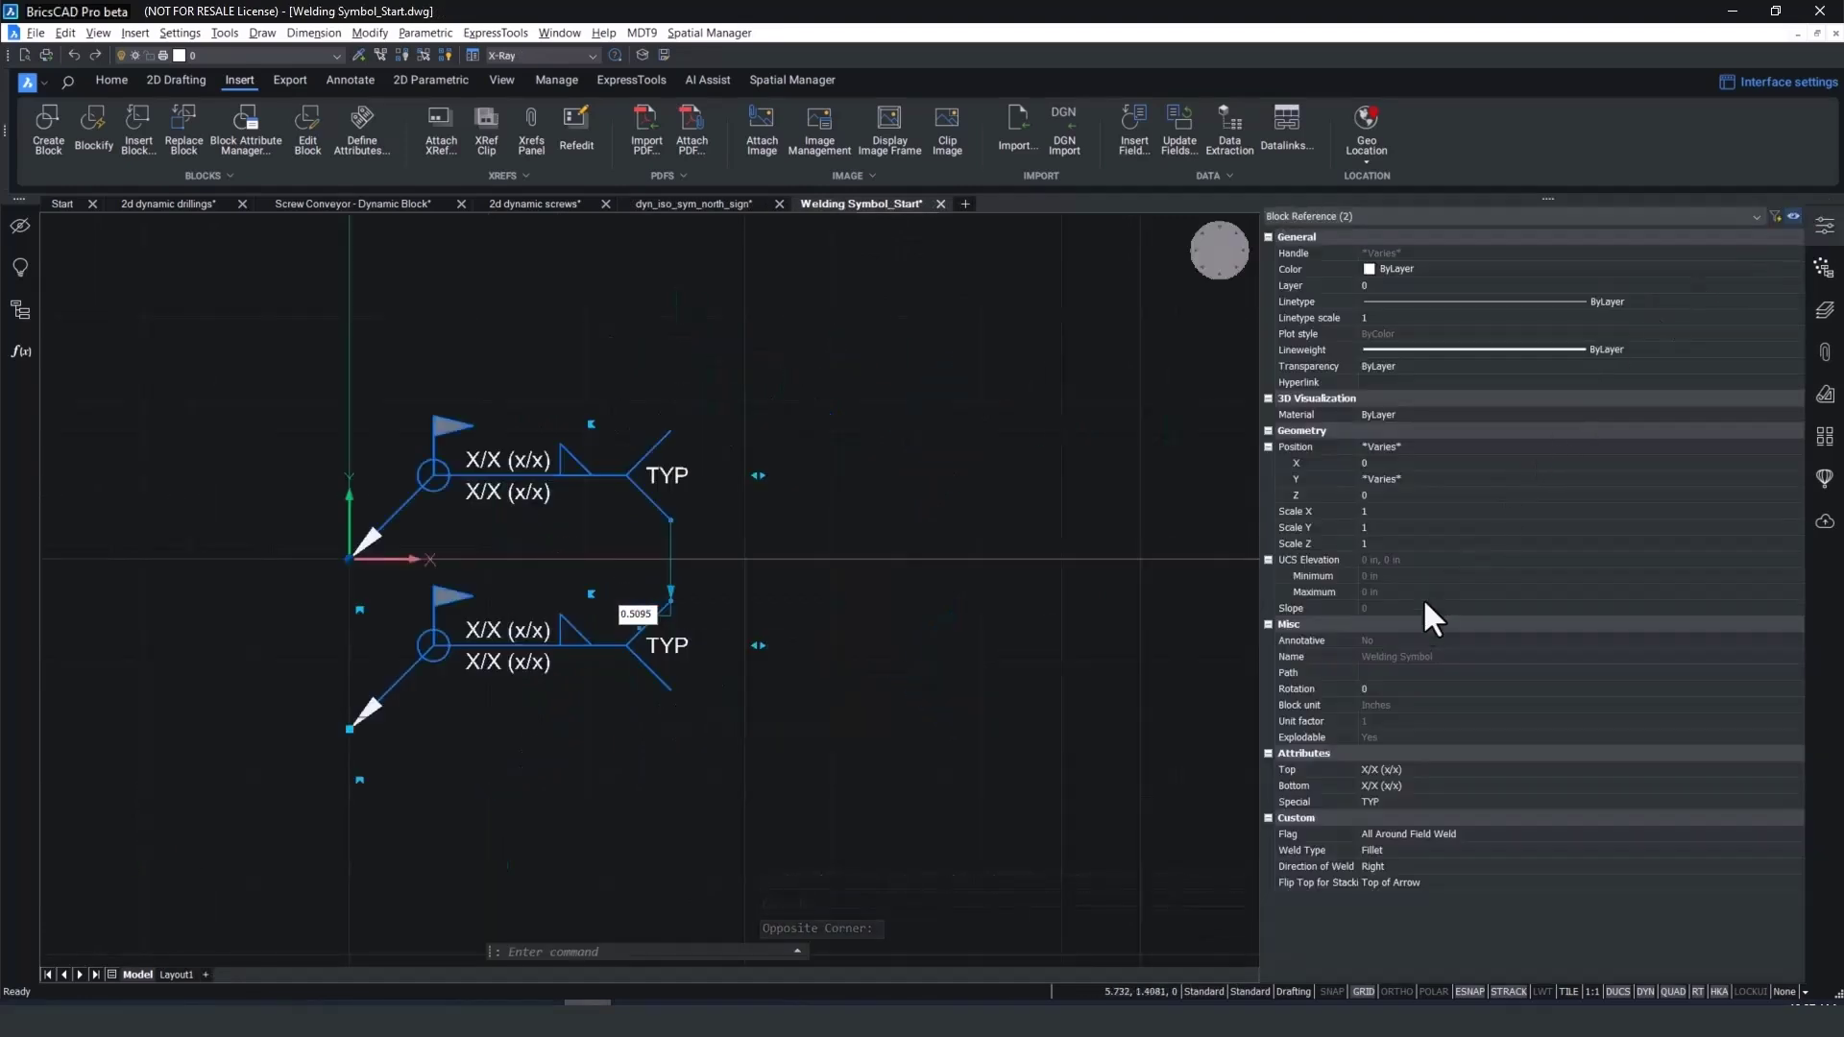
click(1374, 801)
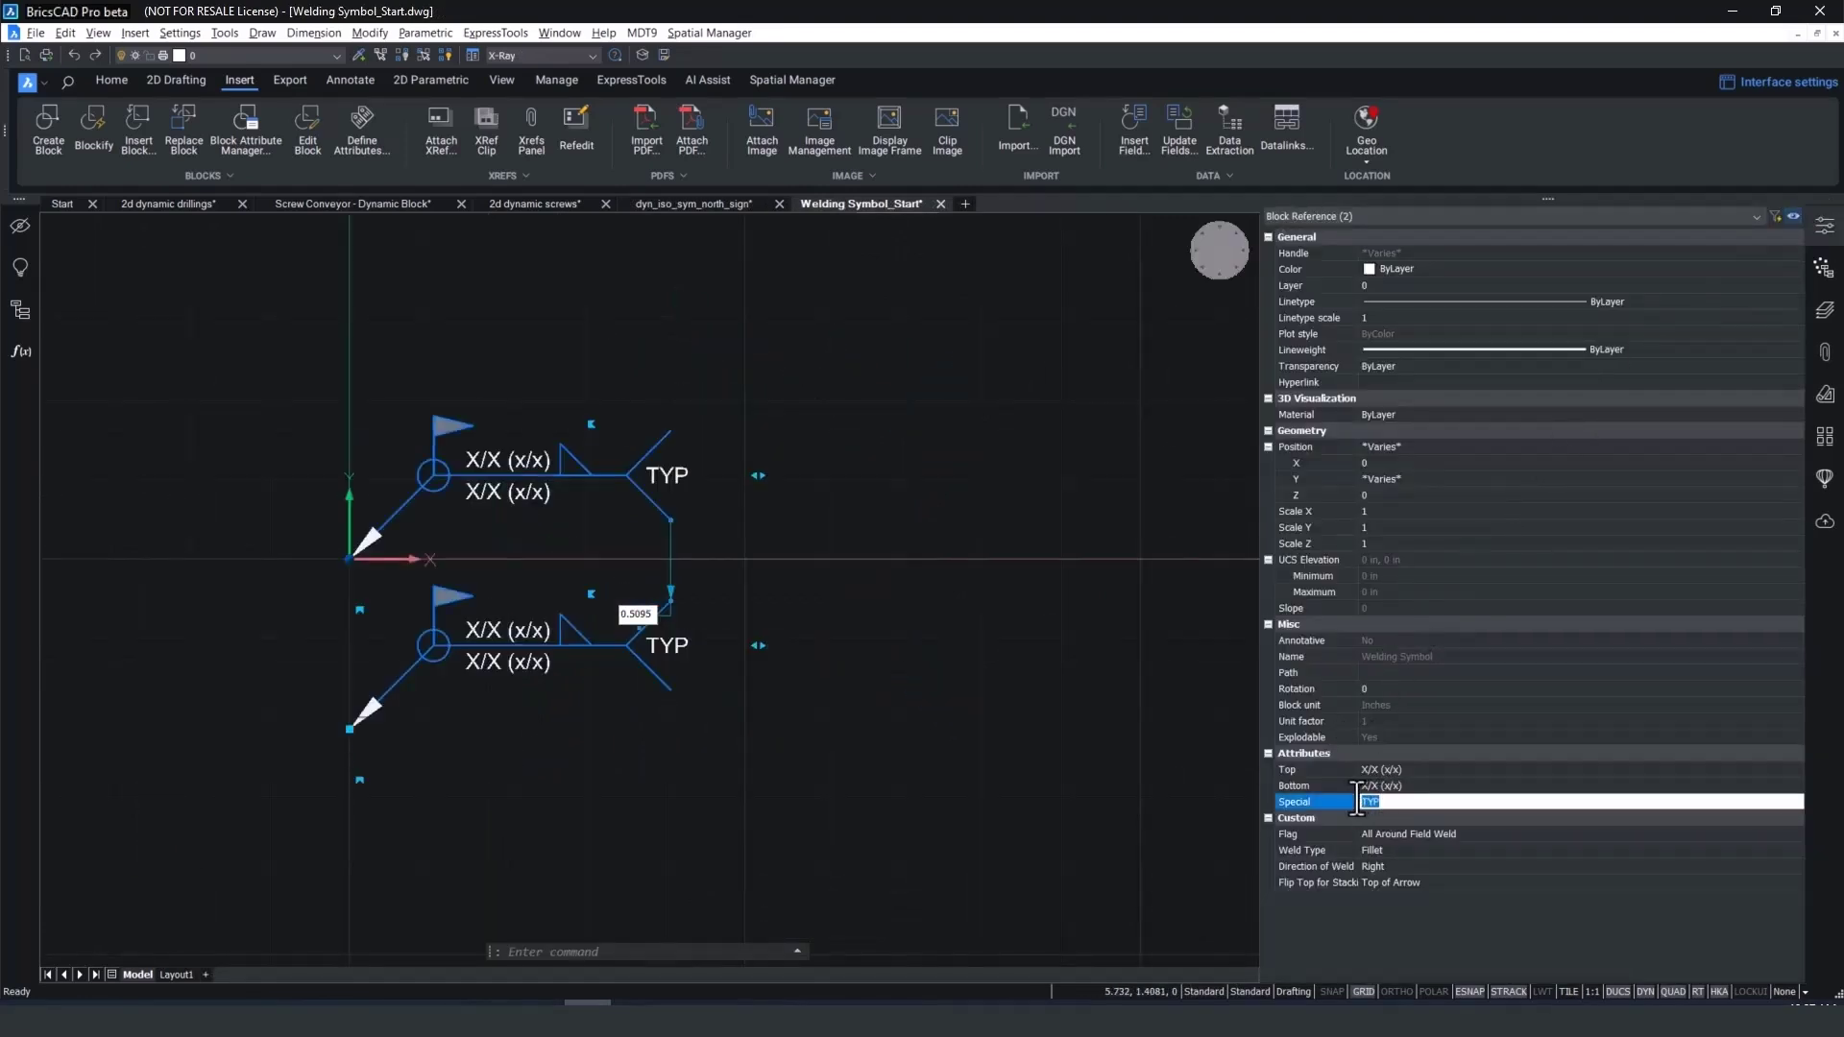
text(T)
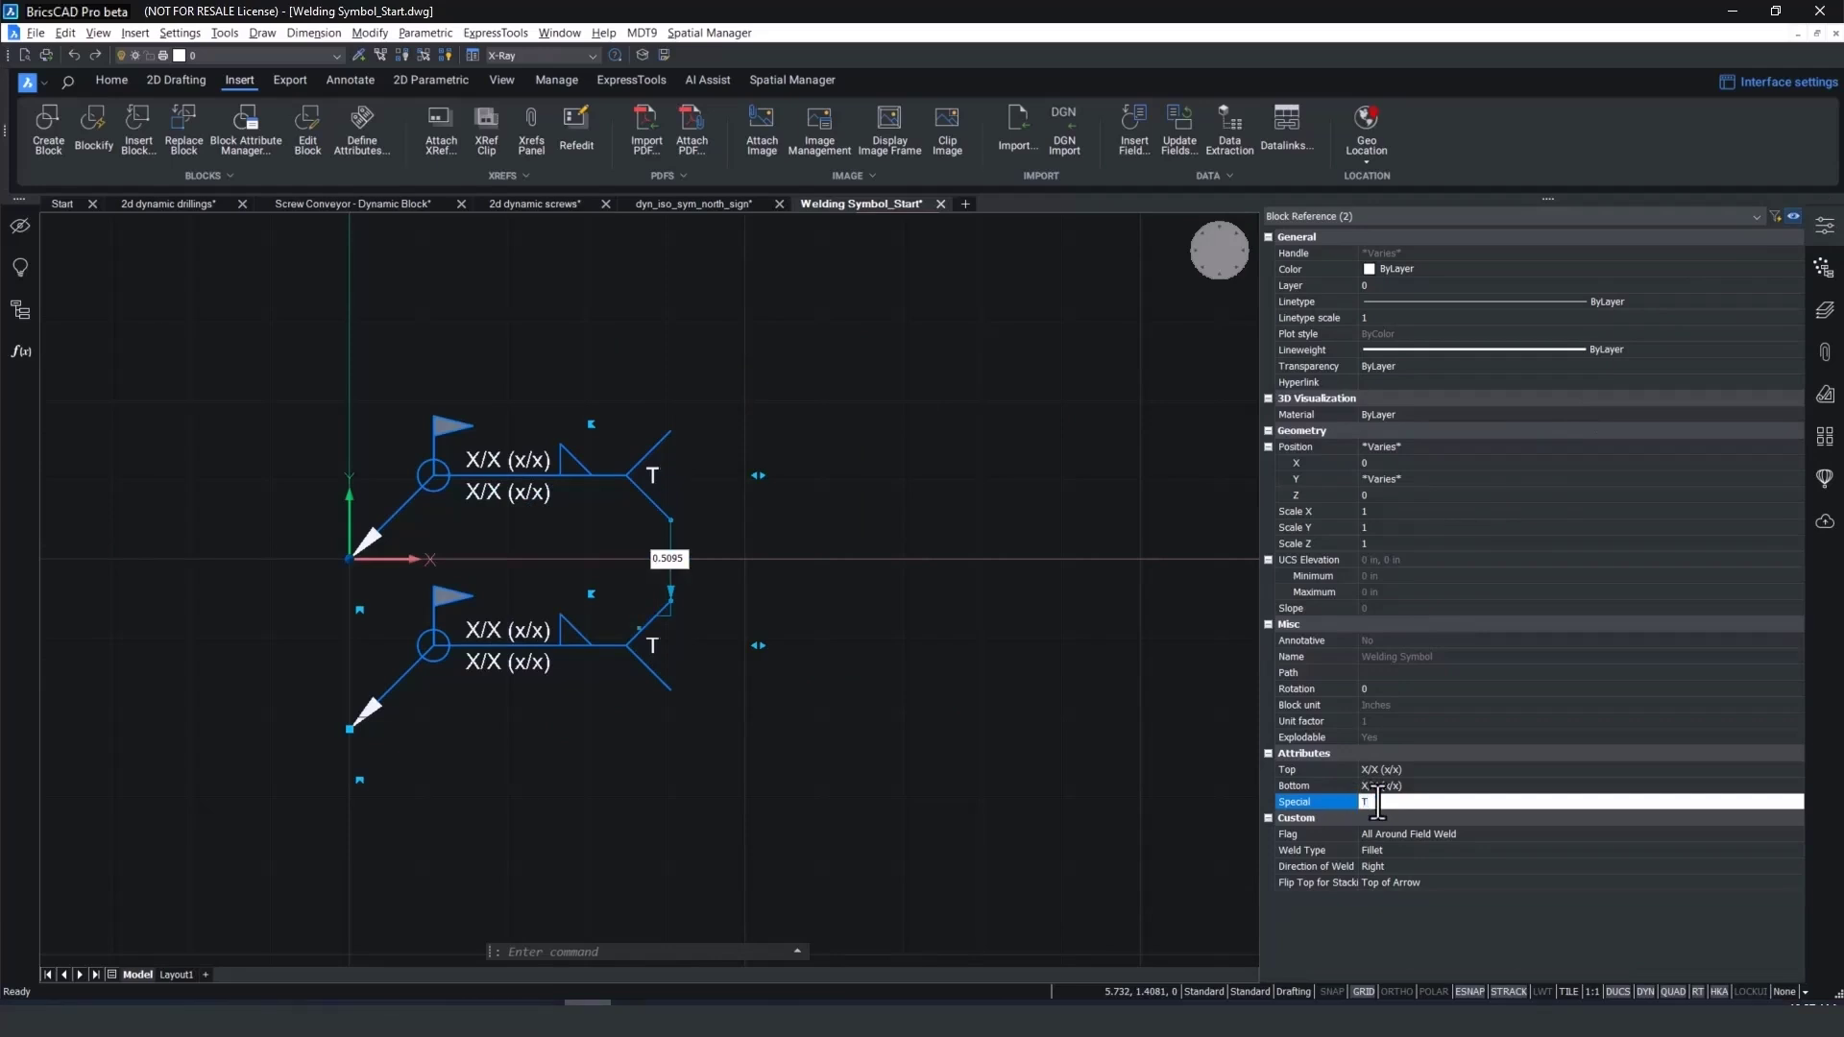
key(Return)
key(Escape)
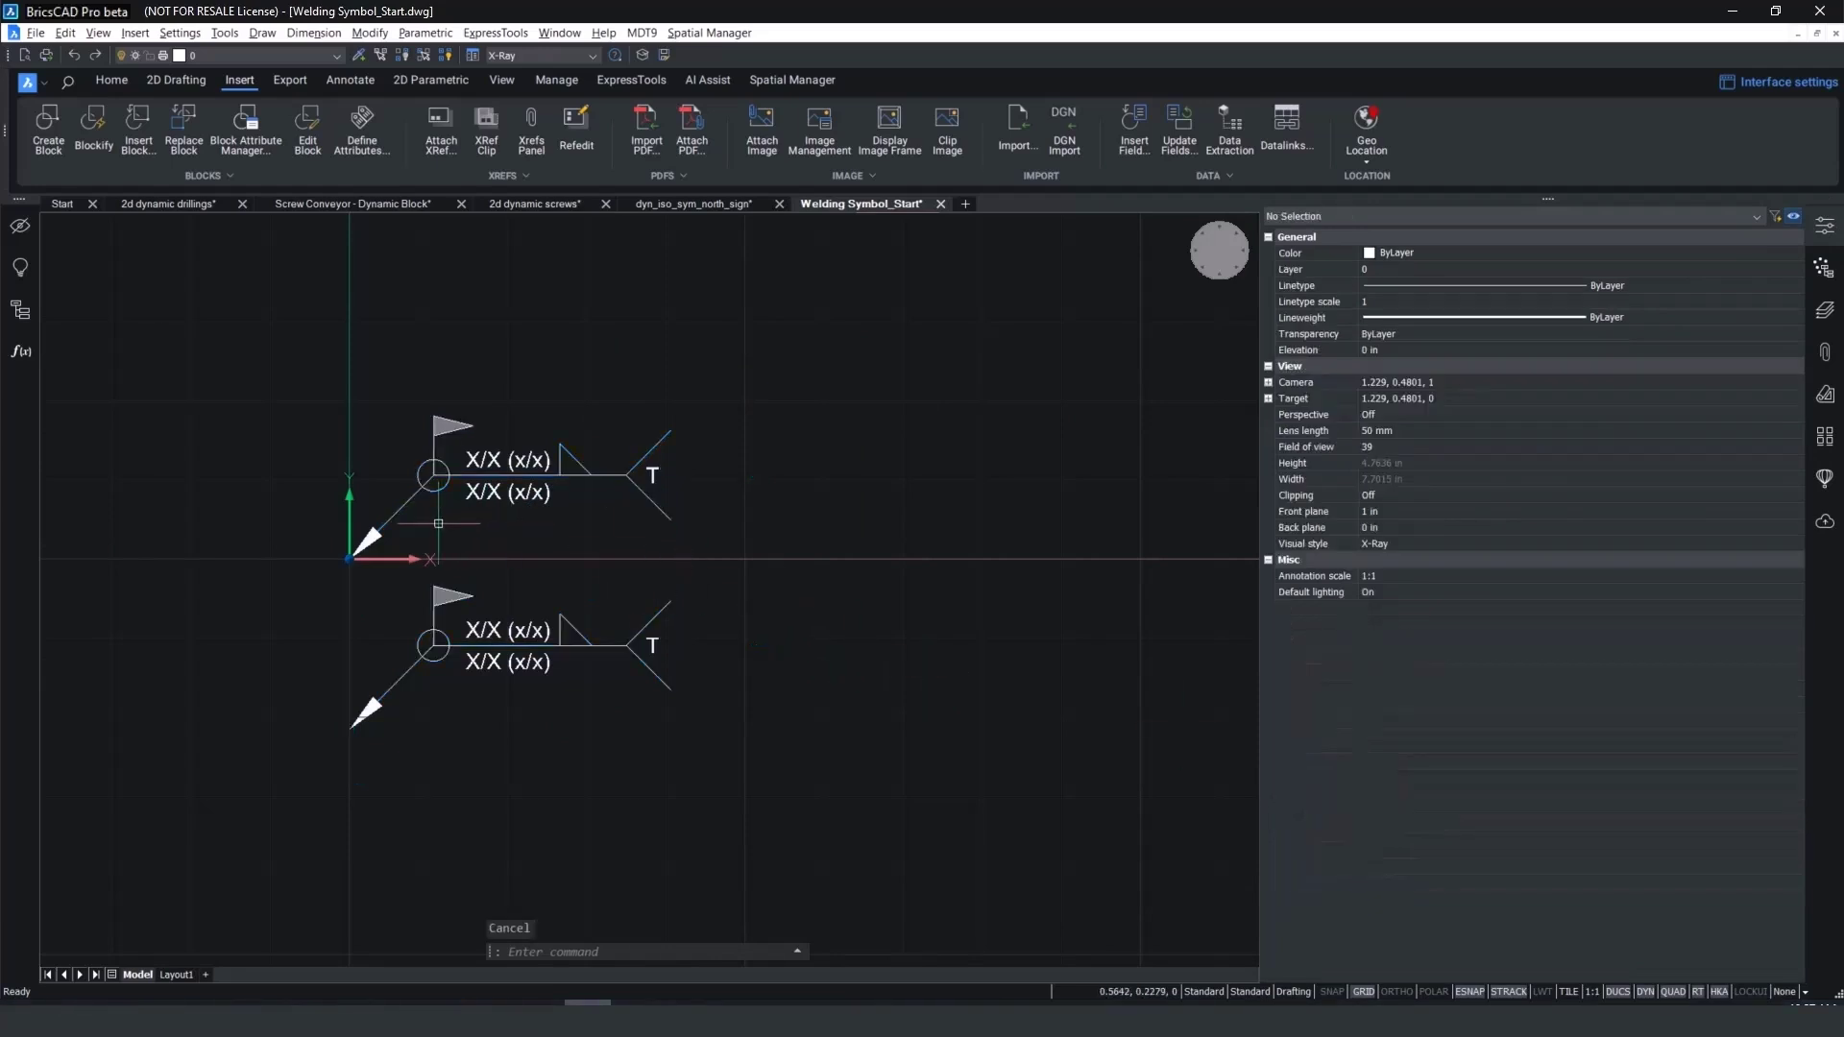
Shorten the top welding symbol with its stretch grip and flip it to point left
middle_drag(474, 538, 513, 543)
scroll(513, 543, up, 2)
click(595, 451)
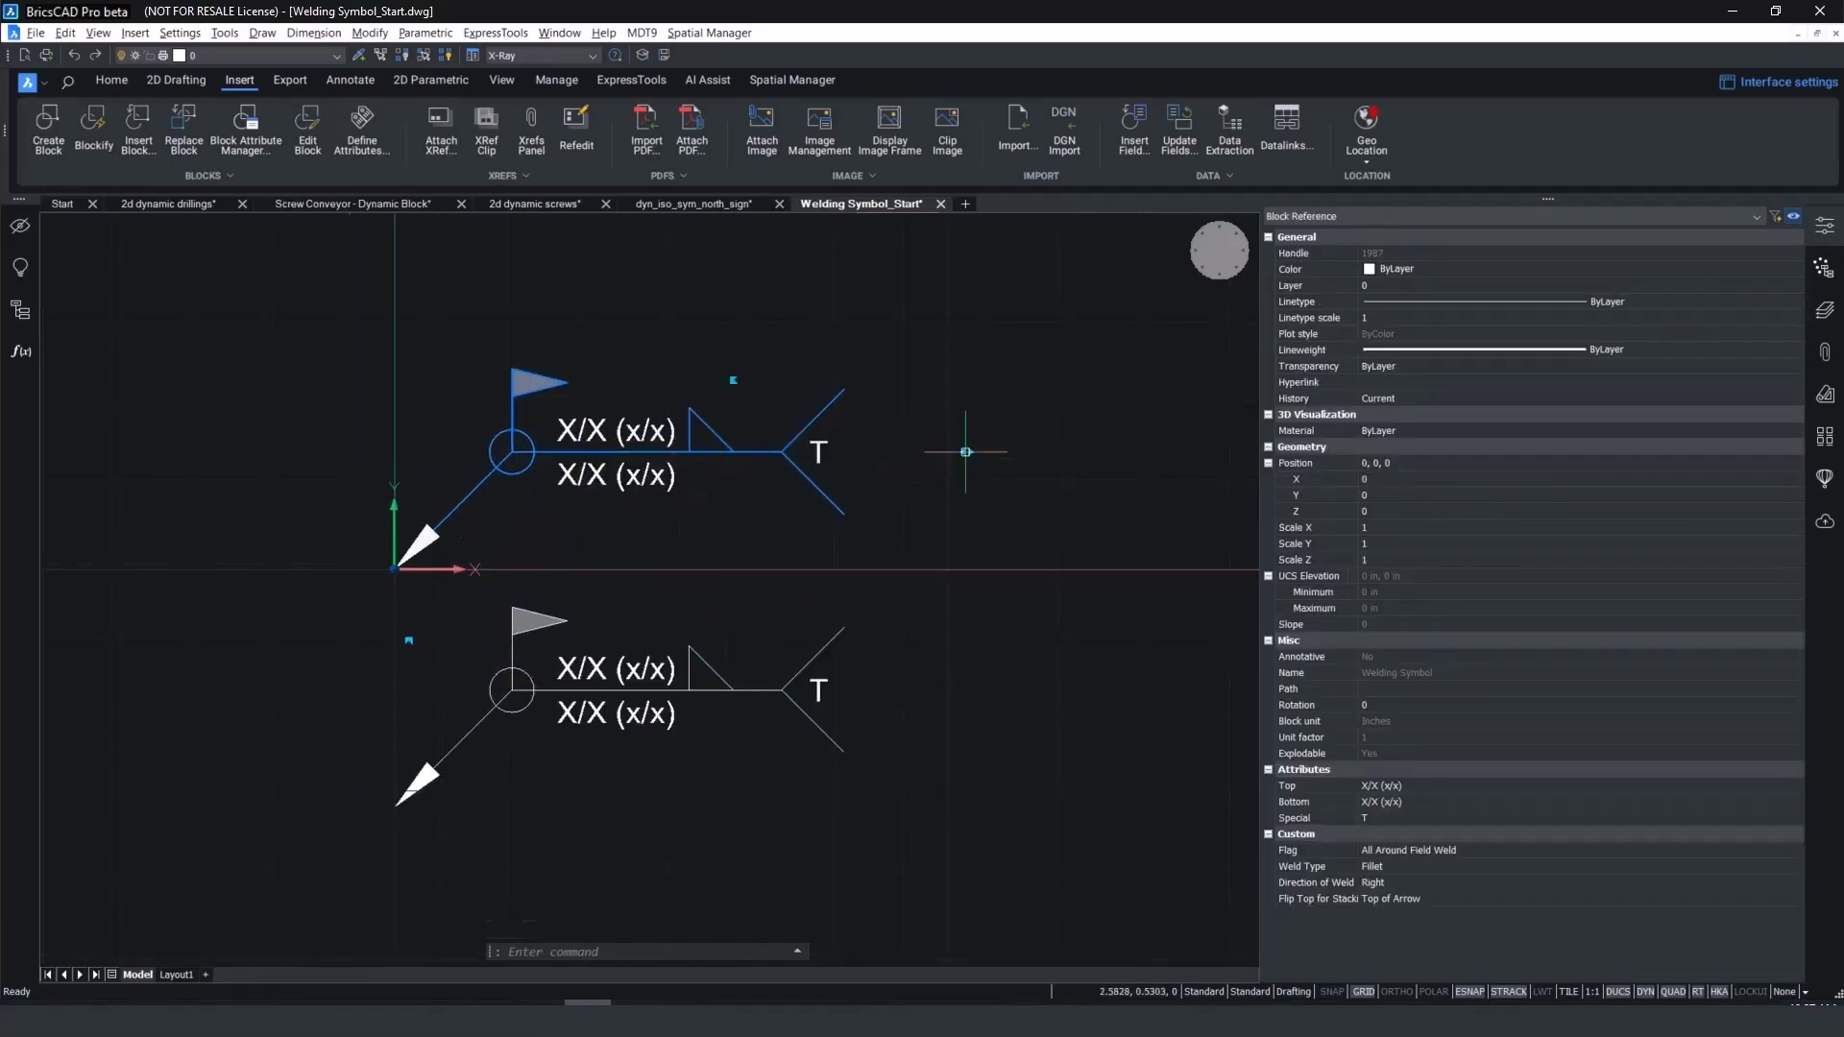
click(962, 448)
click(809, 452)
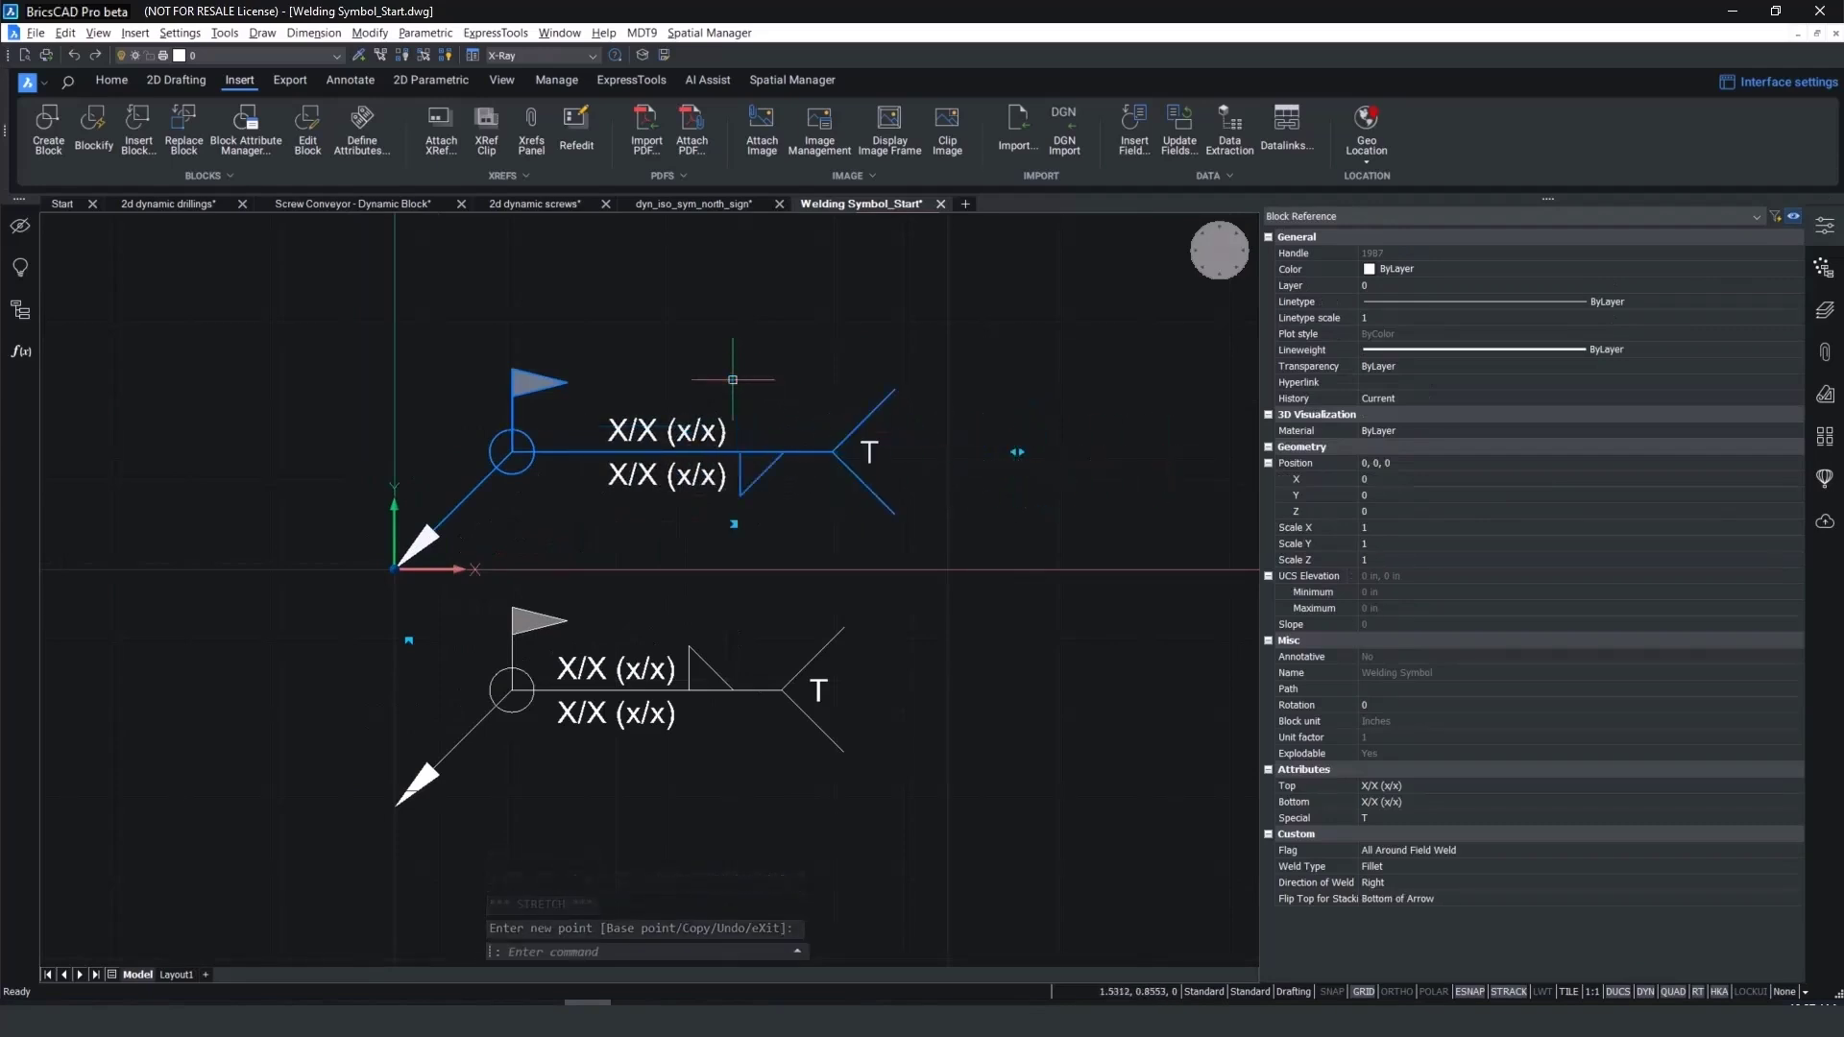
click(732, 381)
middle_drag(733, 523, 812, 524)
click(515, 617)
middle_drag(515, 618, 1016, 645)
Delete the edited top welding symbol and select the remaining one
click(429, 438)
click(411, 438)
key(Escape)
key(Delete)
click(815, 637)
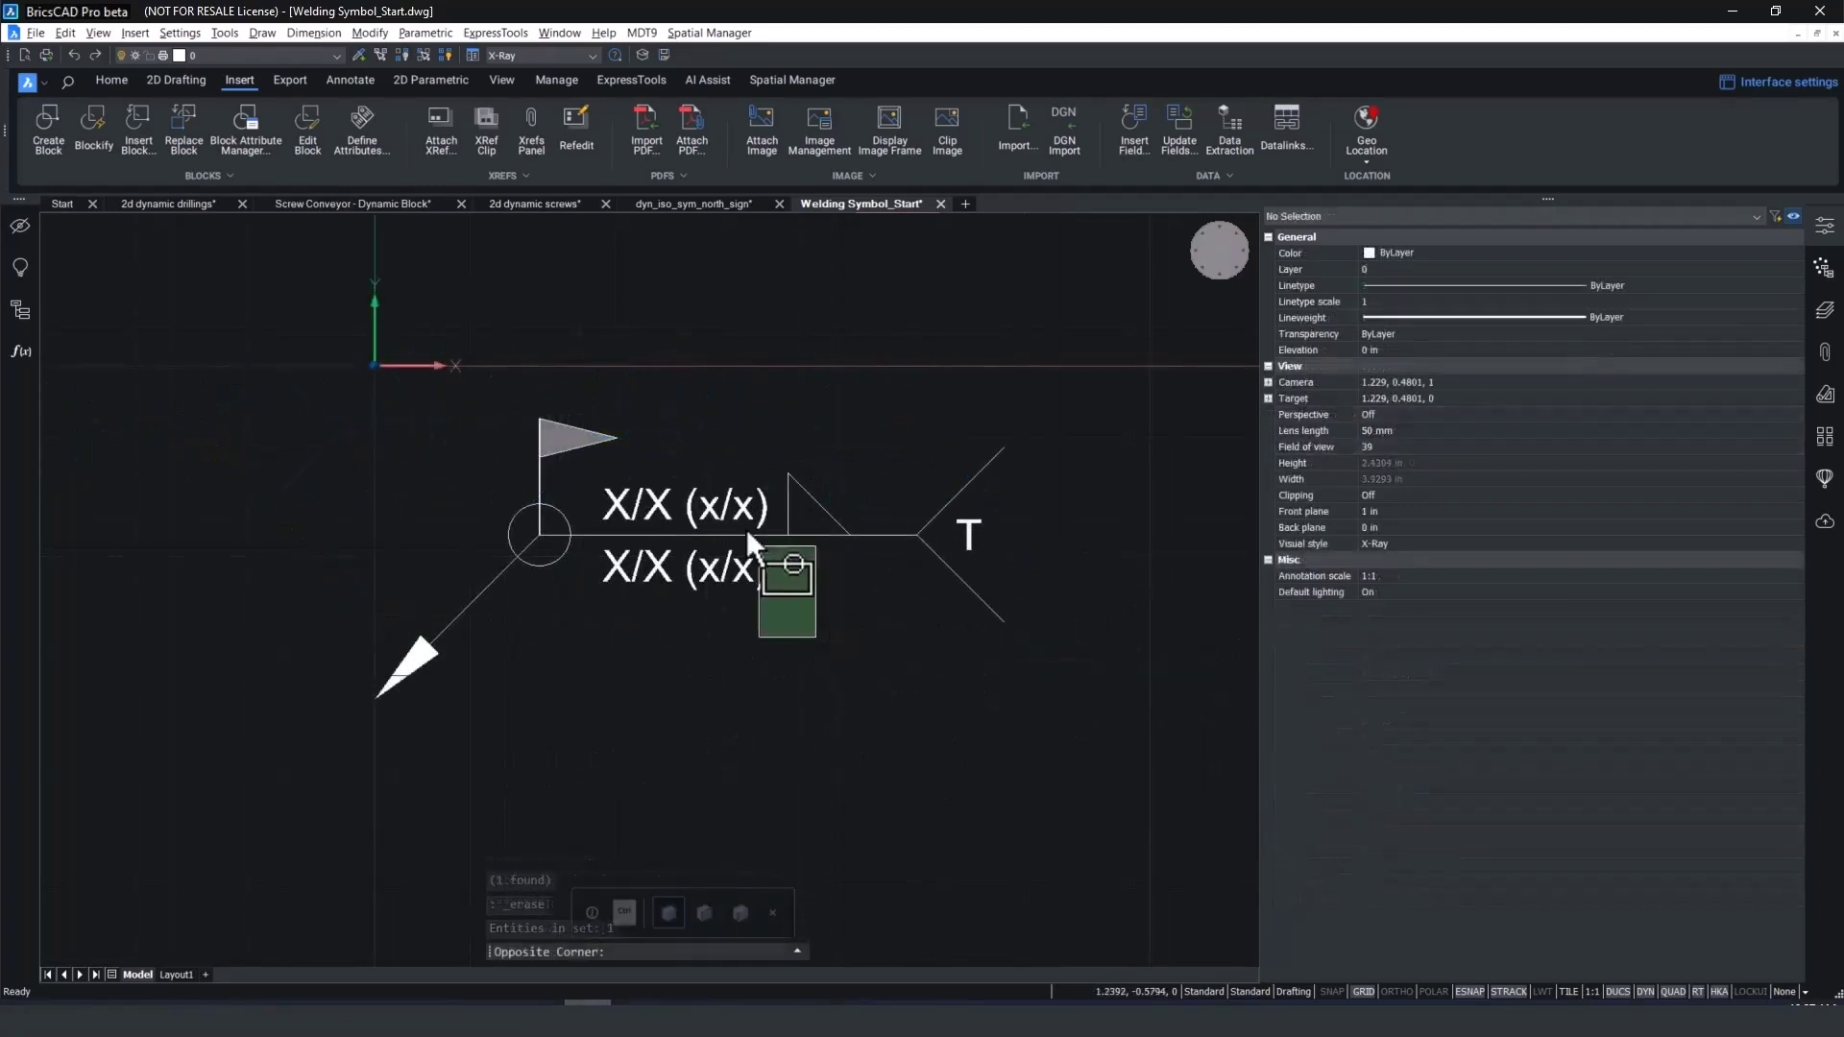
click(694, 444)
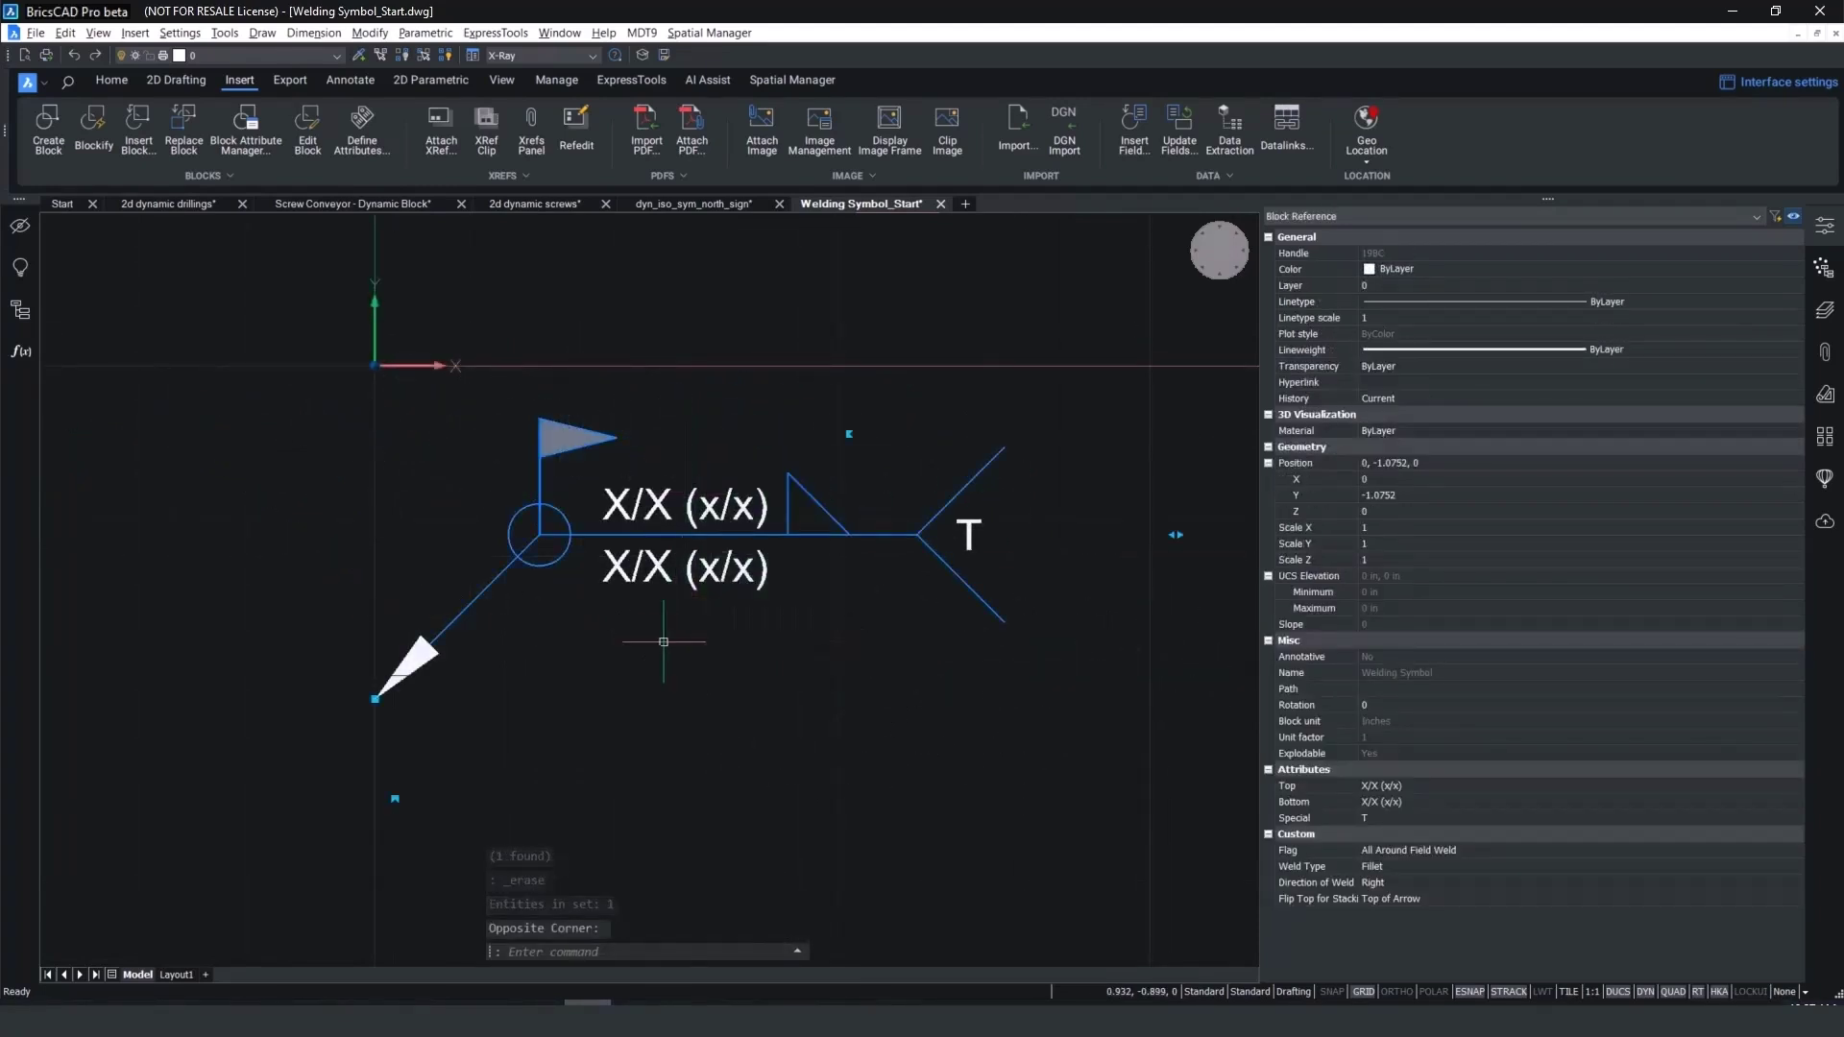
text(ex)
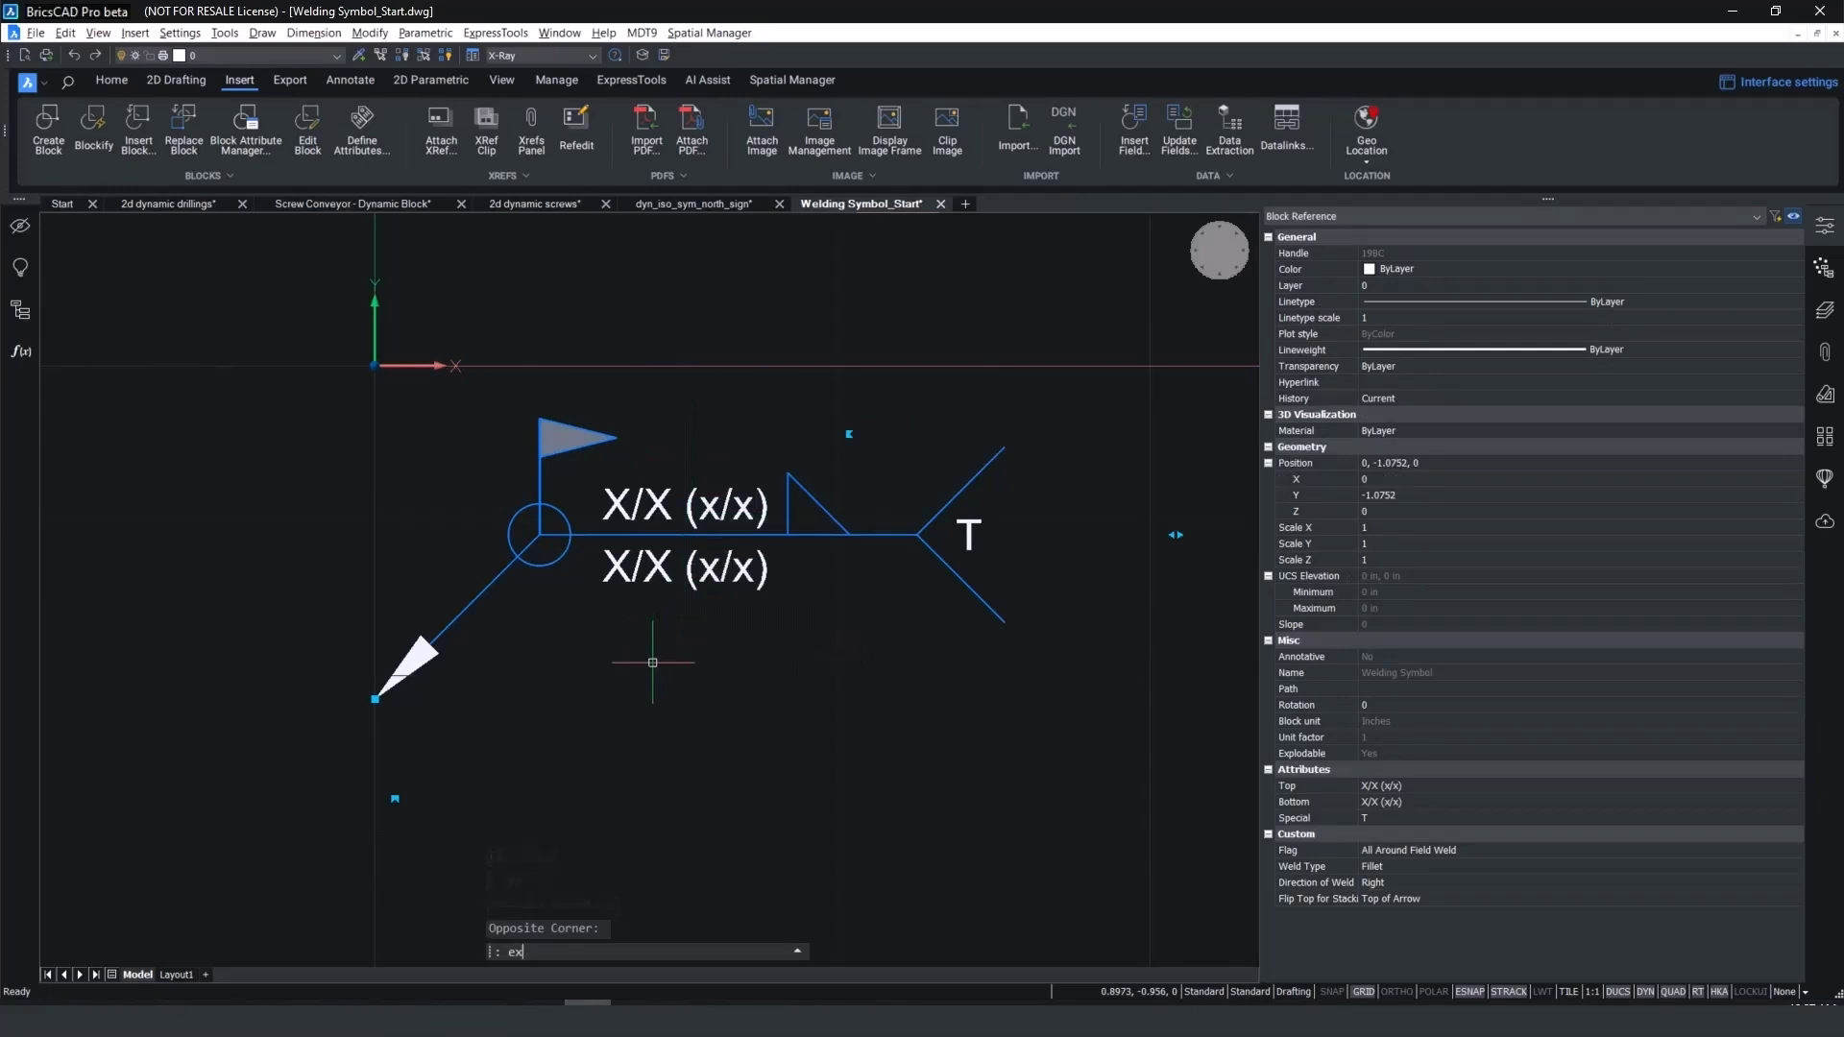
Explode the welding symbol, then define a block from its pieces and the Bottom text
text(pl)
key(Return)
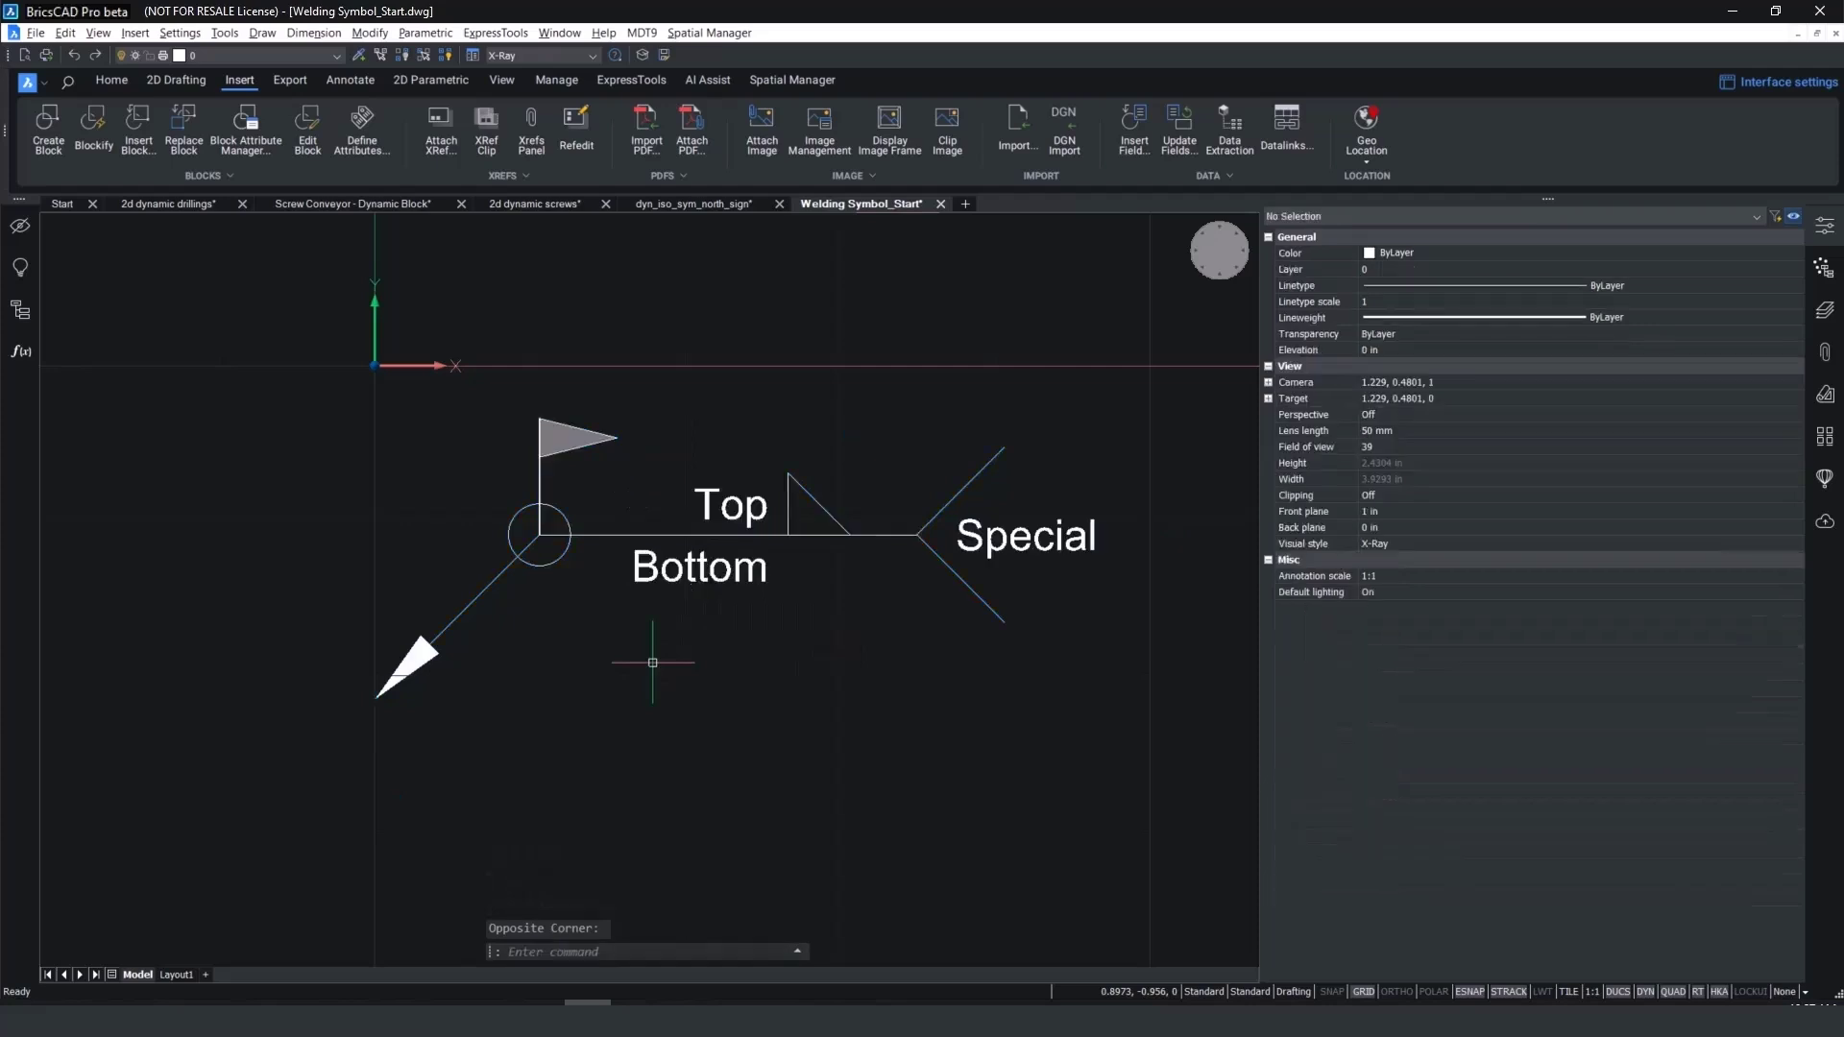
text(bl)
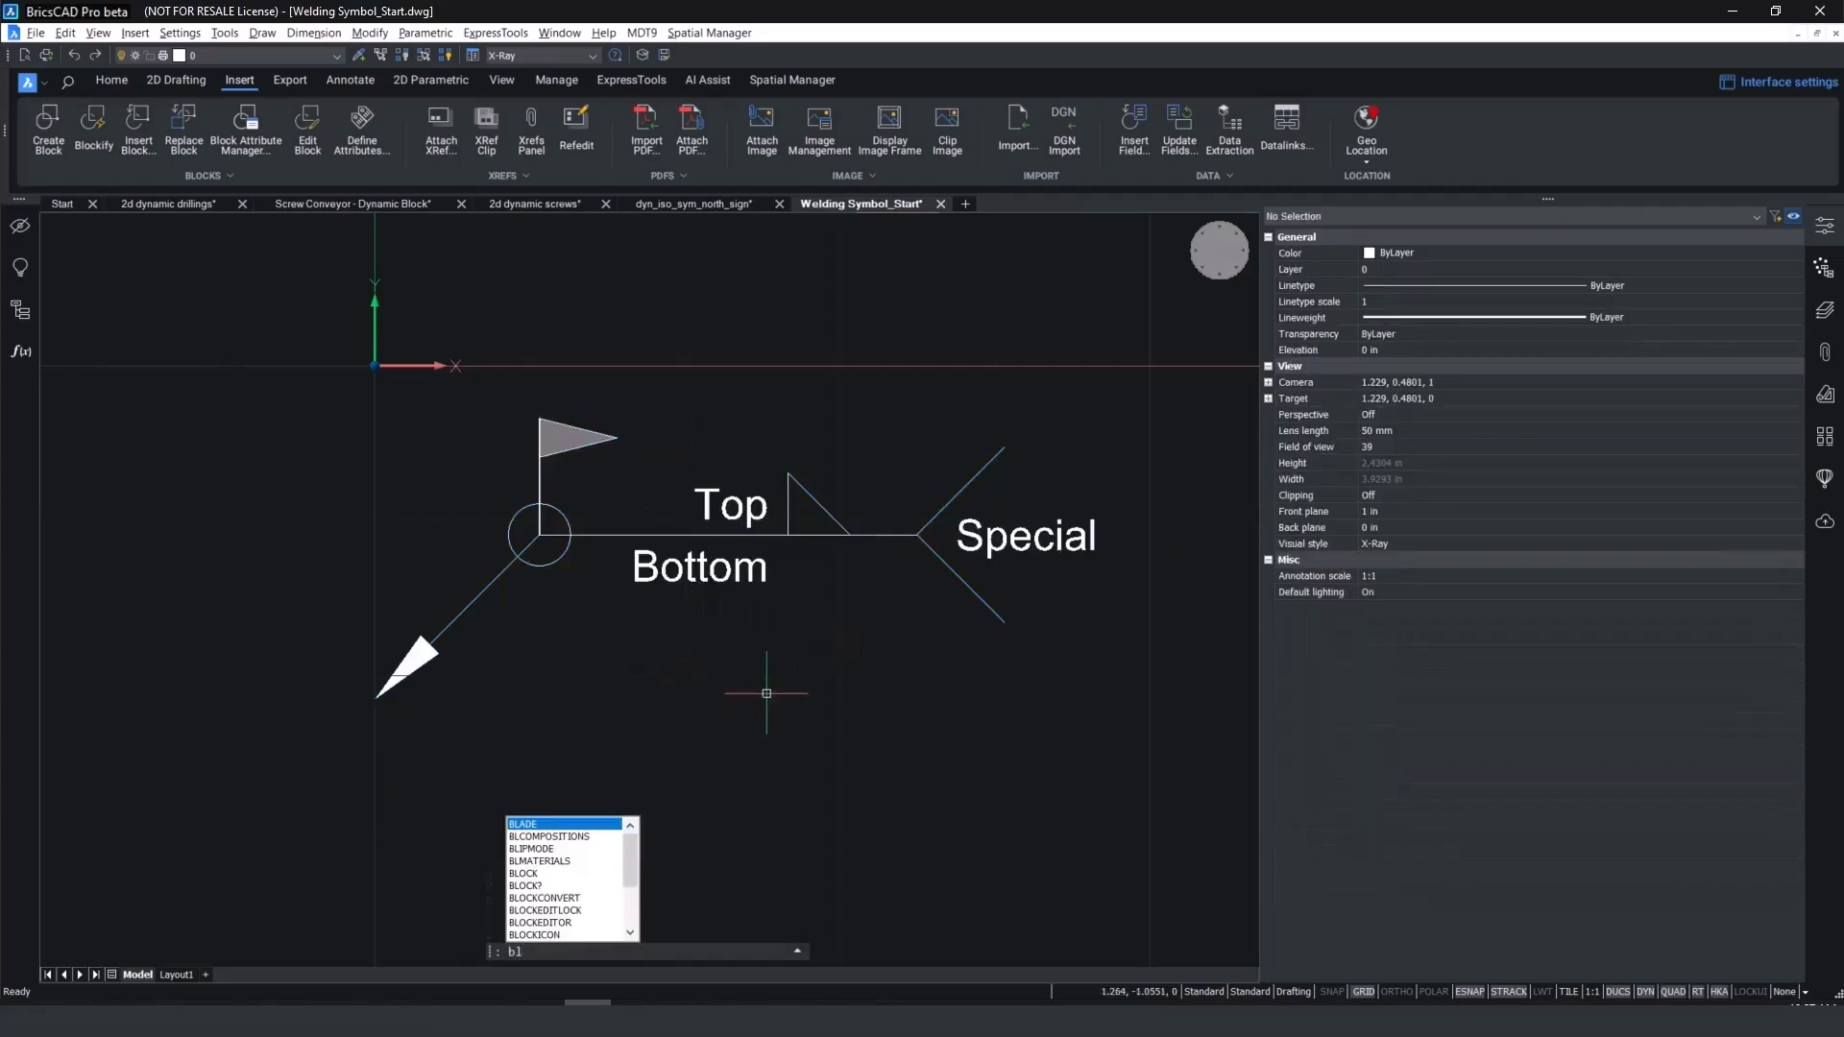
text(ock)
key(Return)
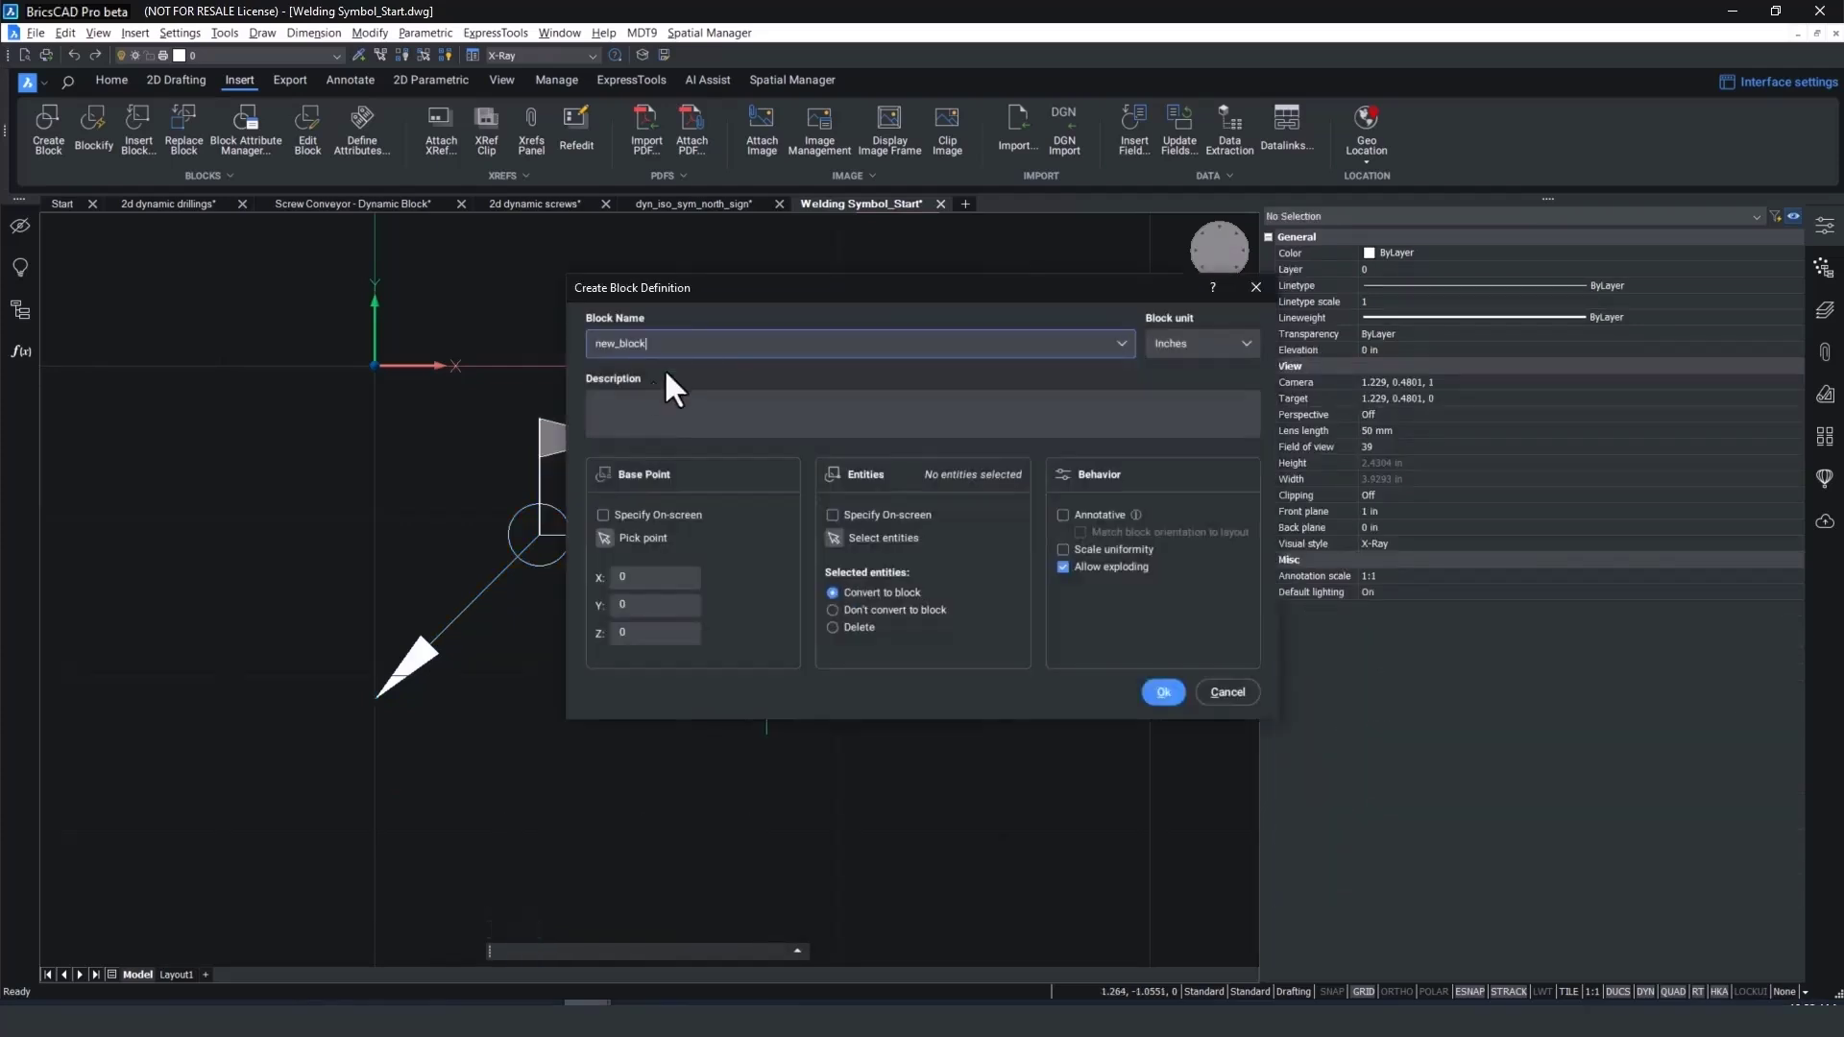
click(838, 534)
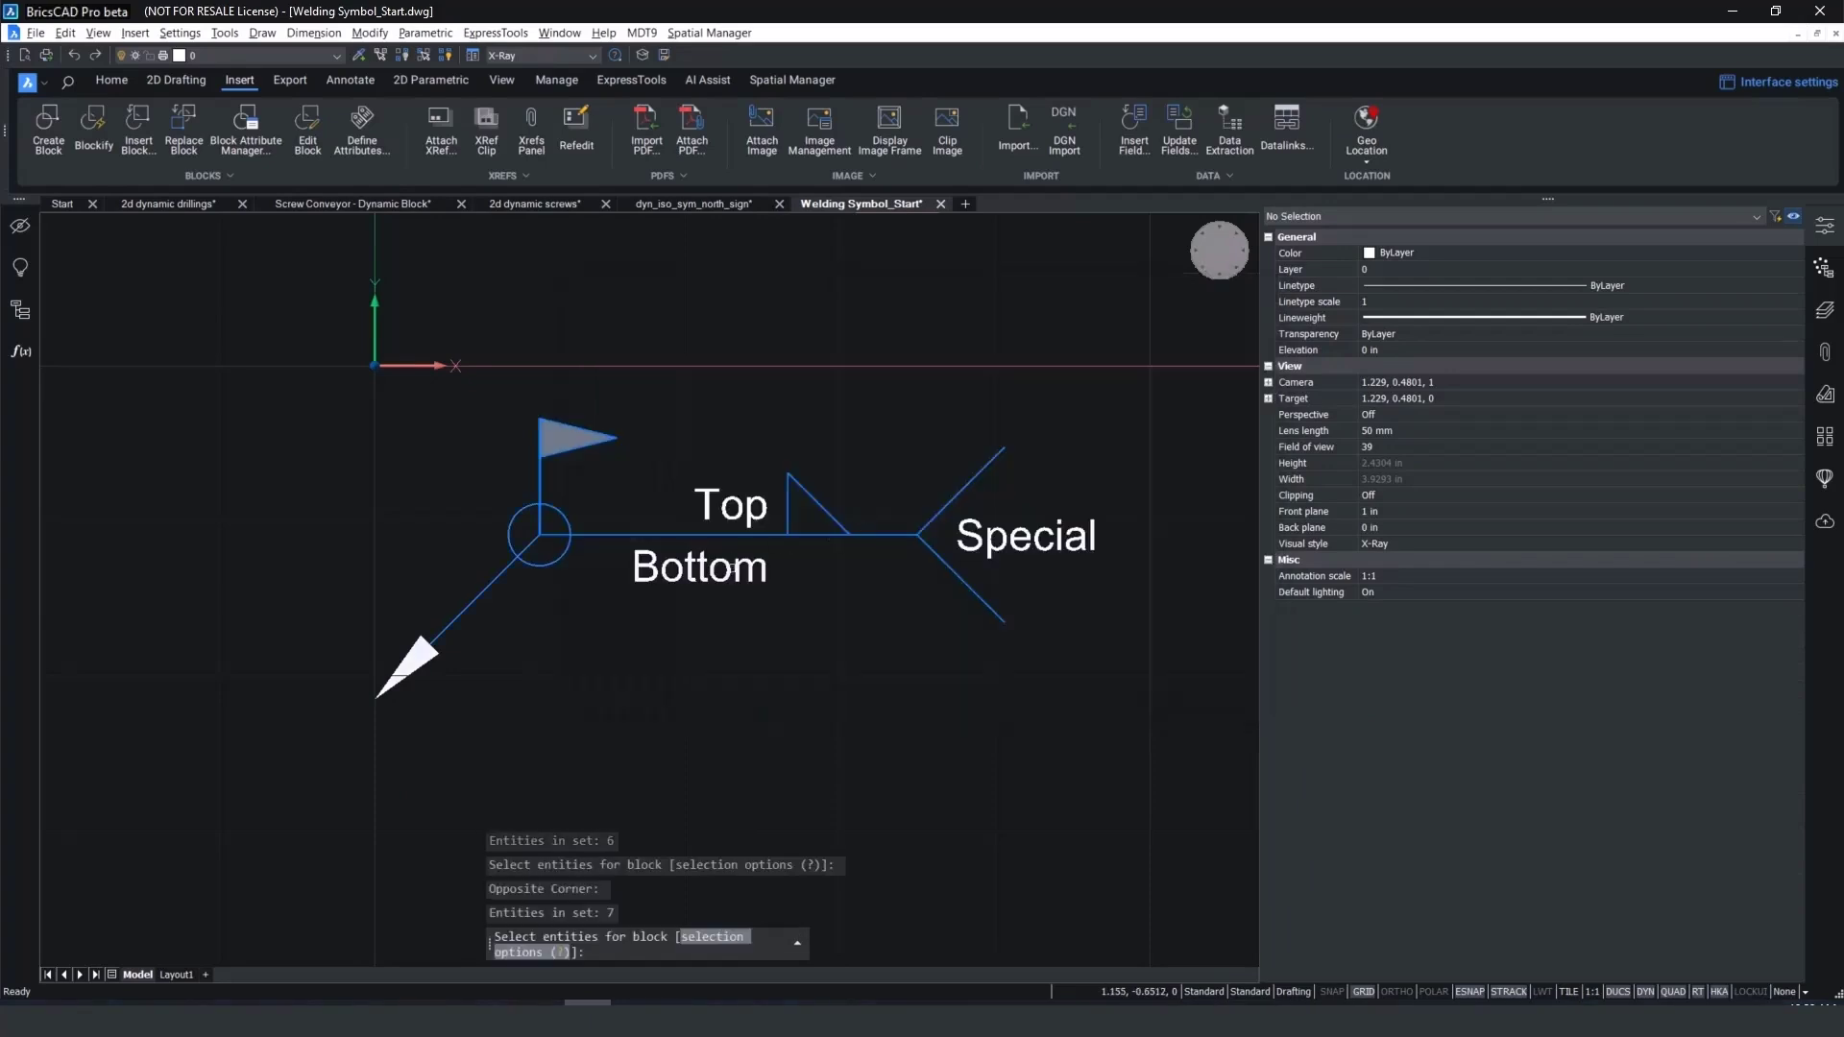
click(730, 506)
click(963, 533)
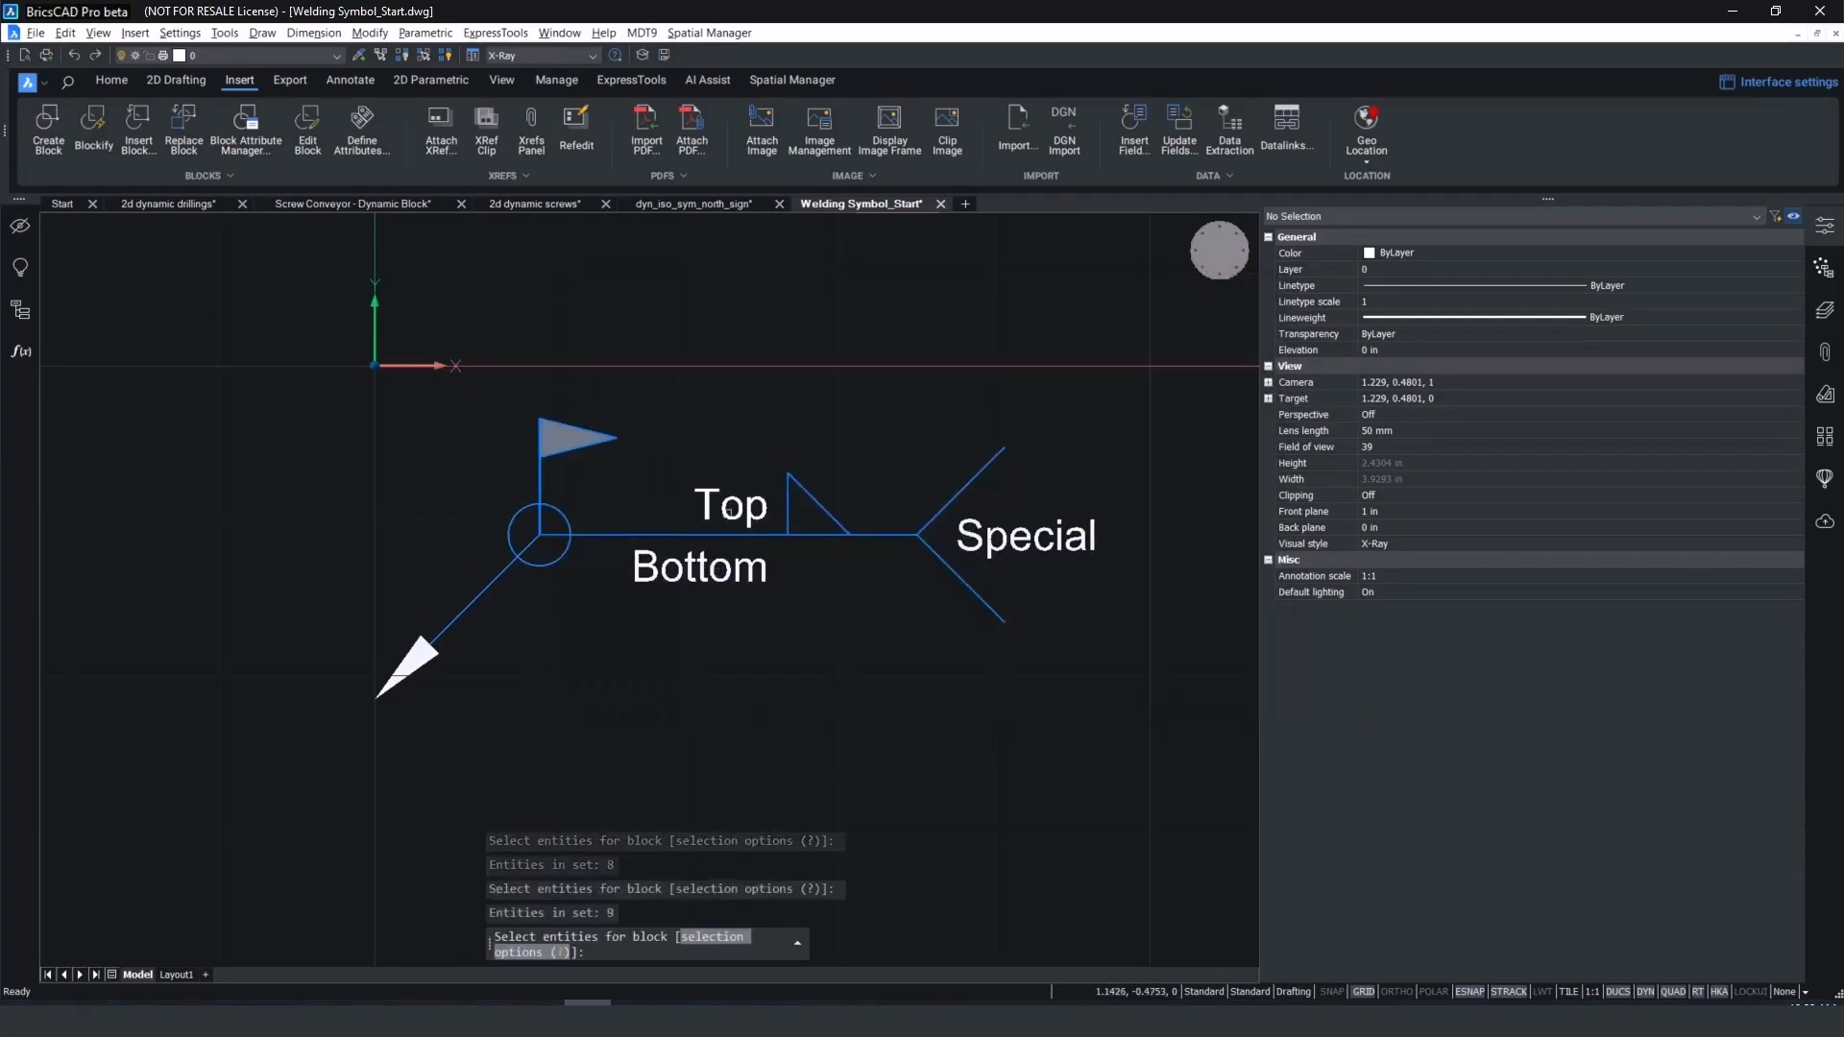
click(720, 568)
key(Return)
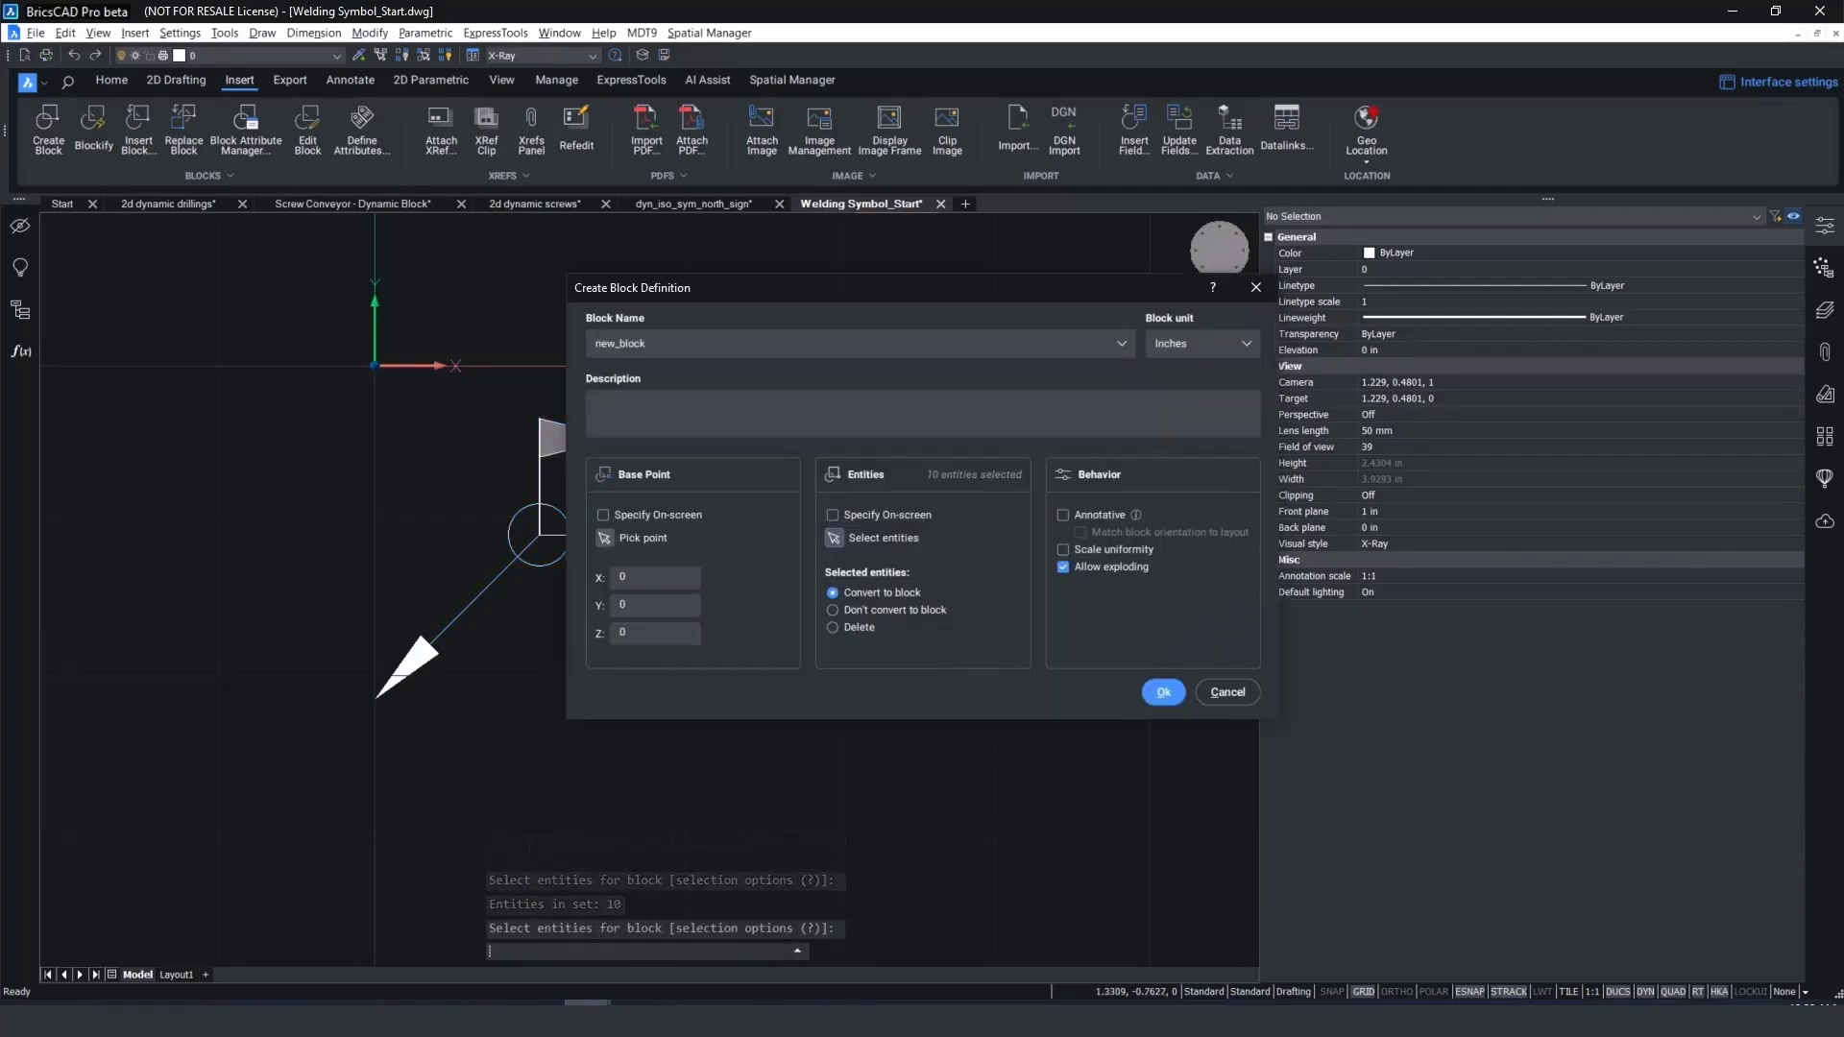
click(1160, 689)
click(985, 603)
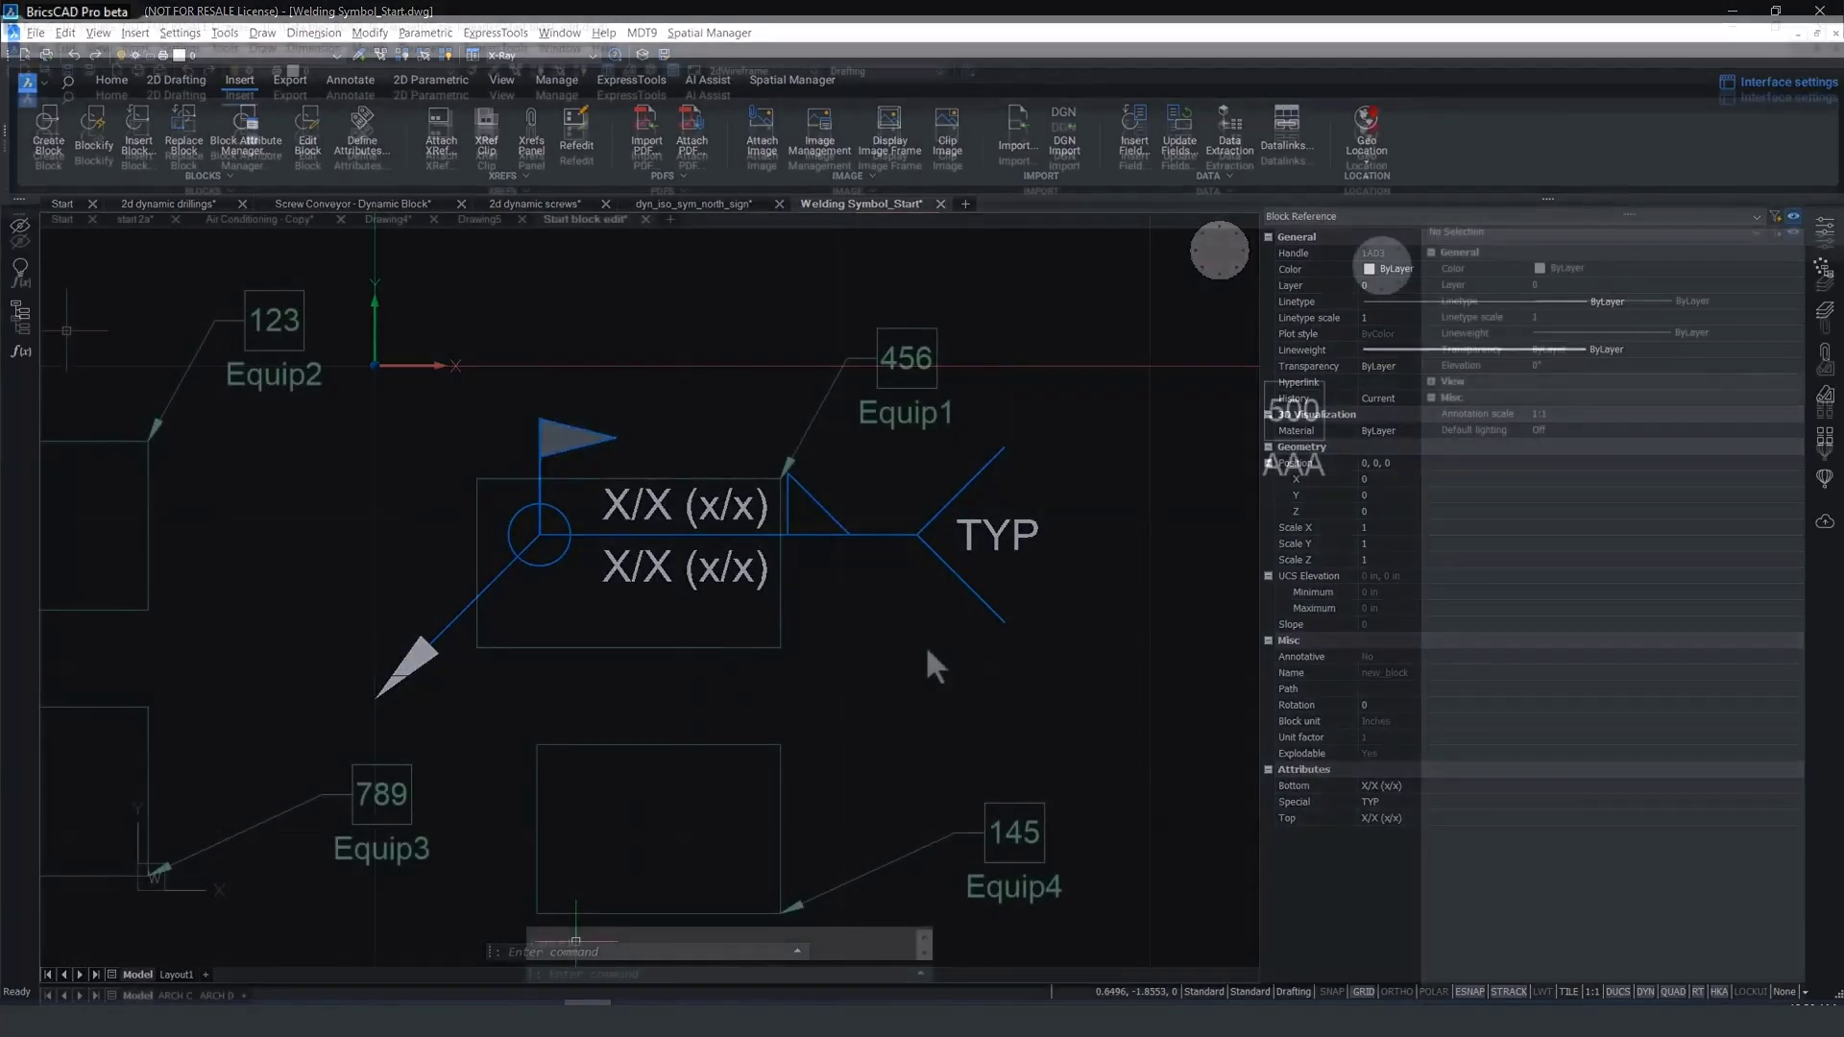
mouse_move(905, 377)
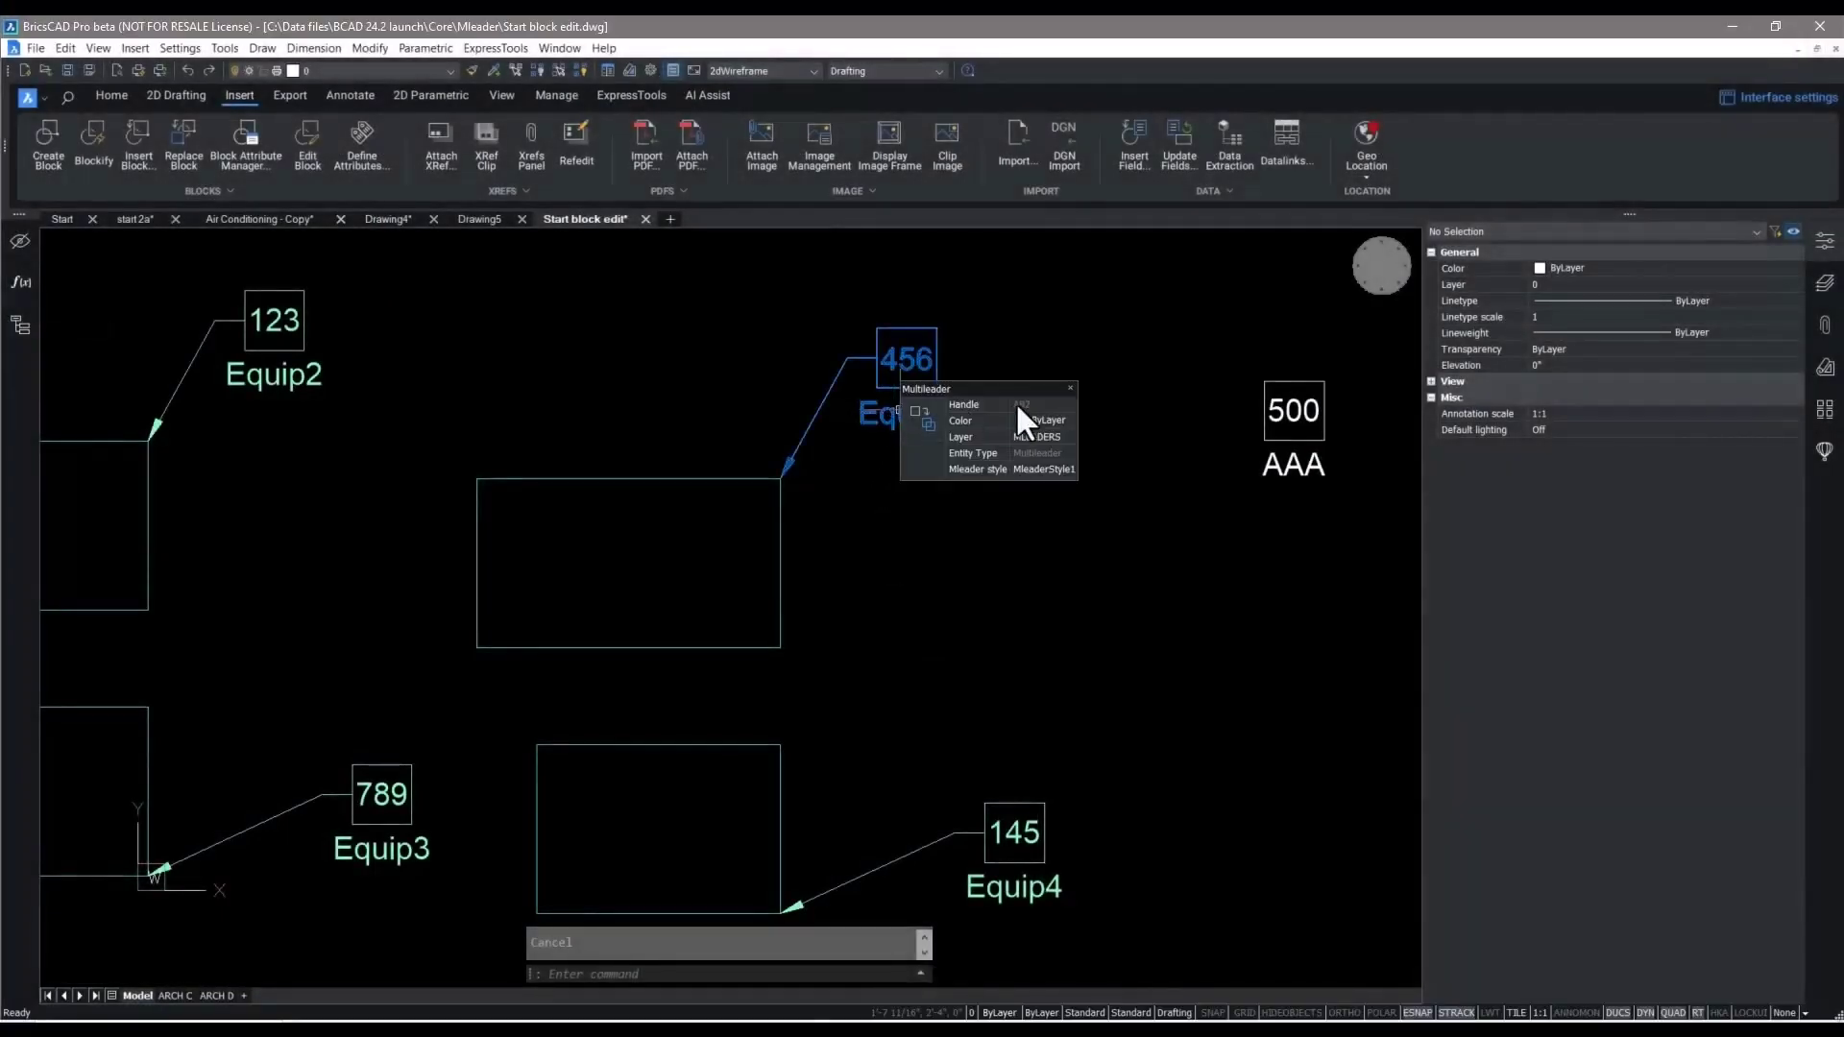
click(898, 411)
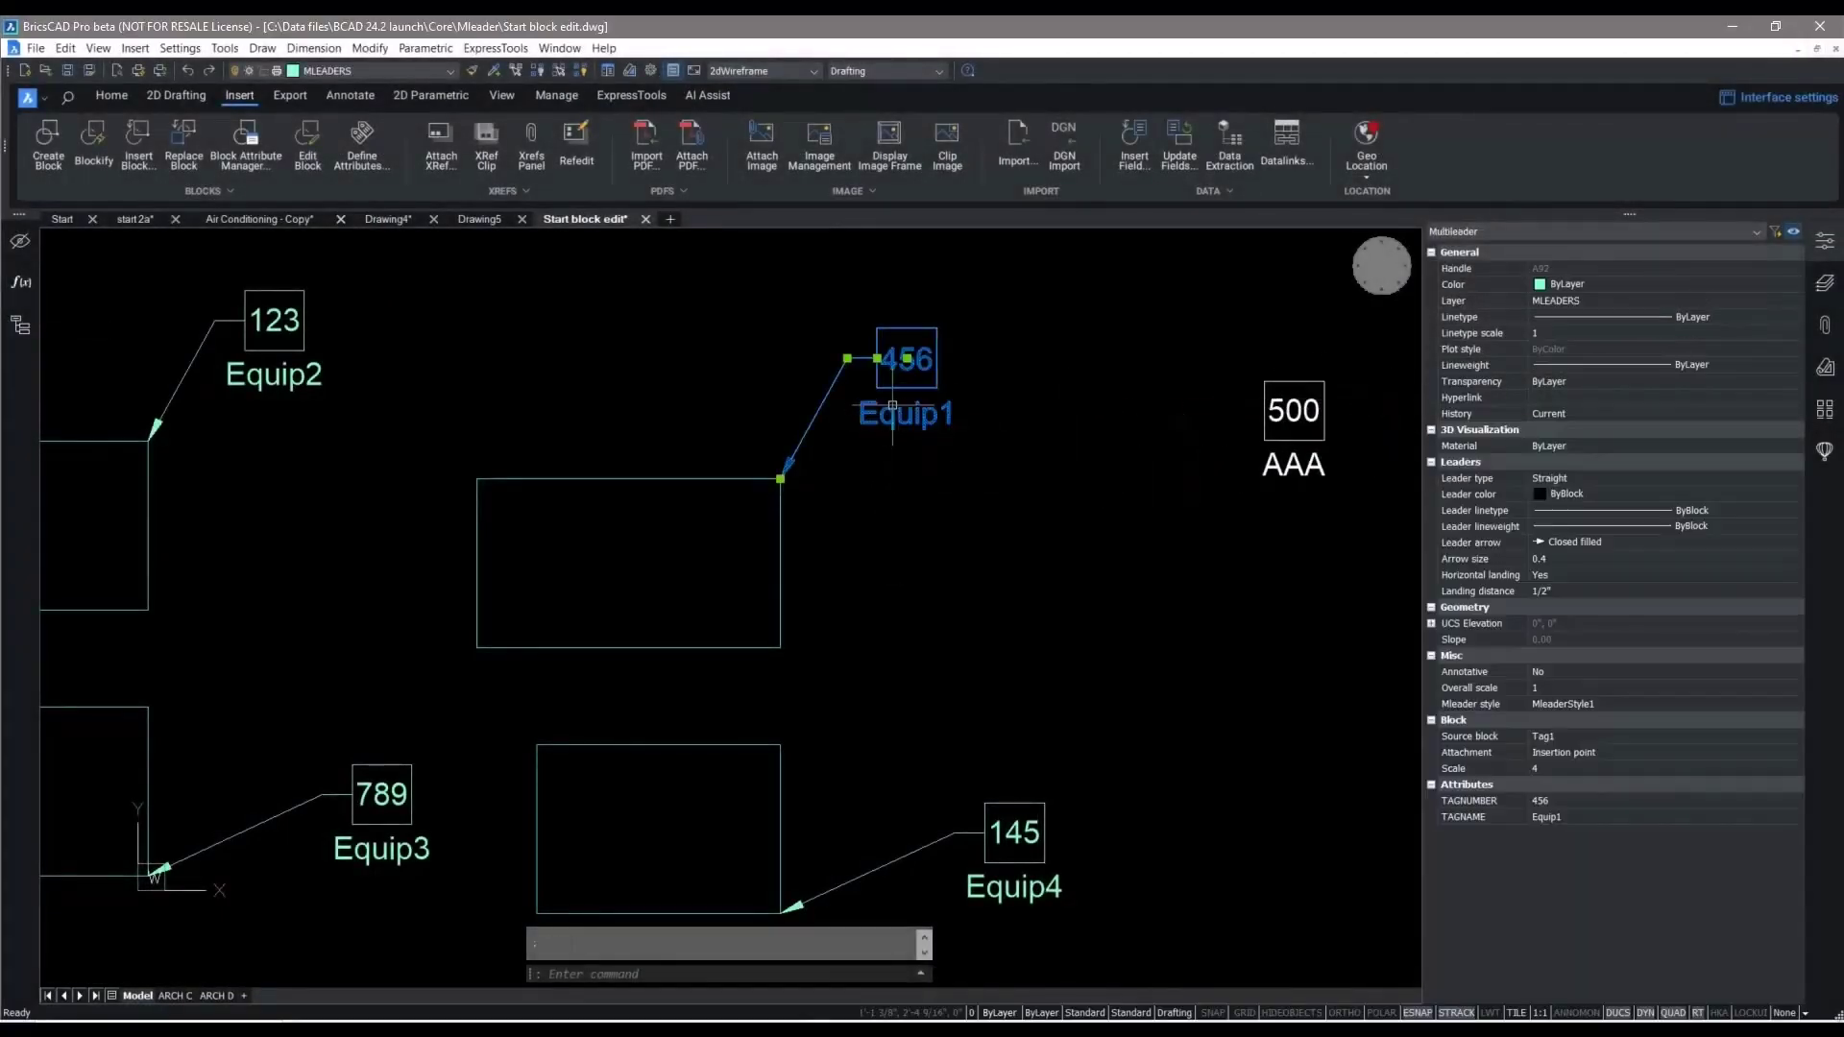
click(1617, 704)
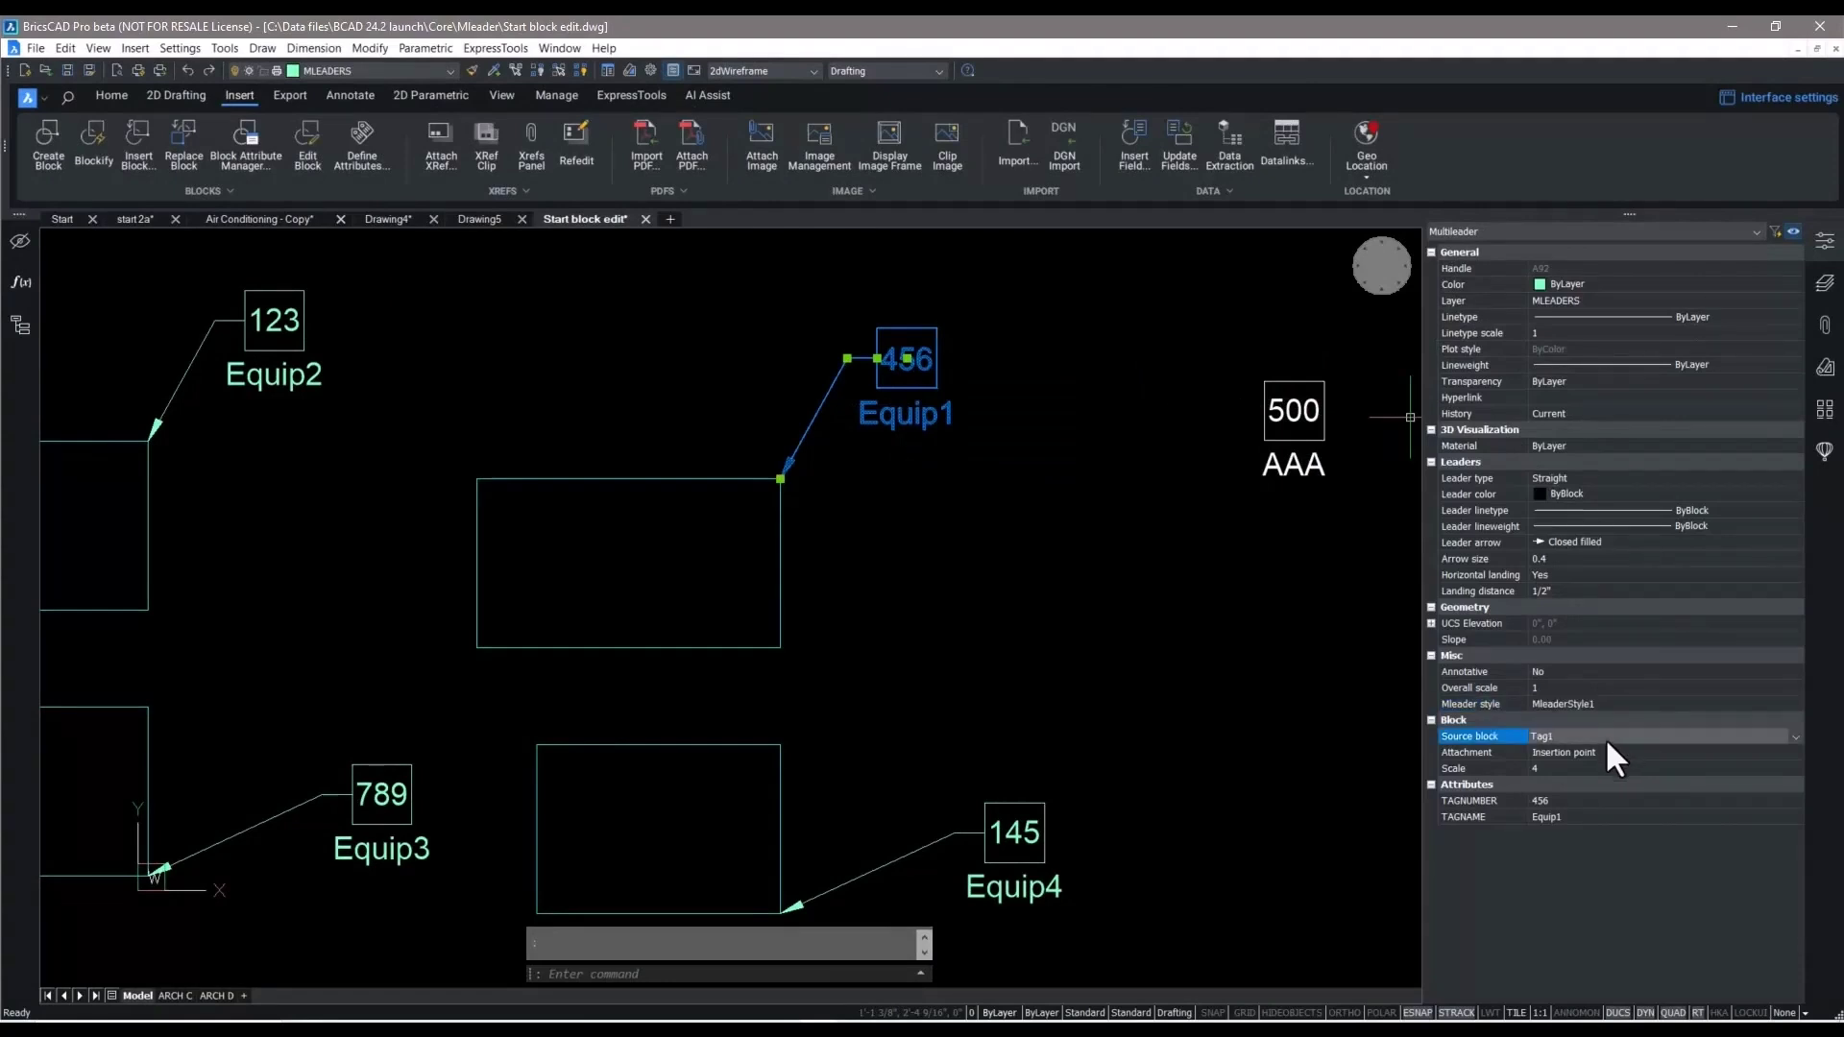
key(Escape)
click(1302, 467)
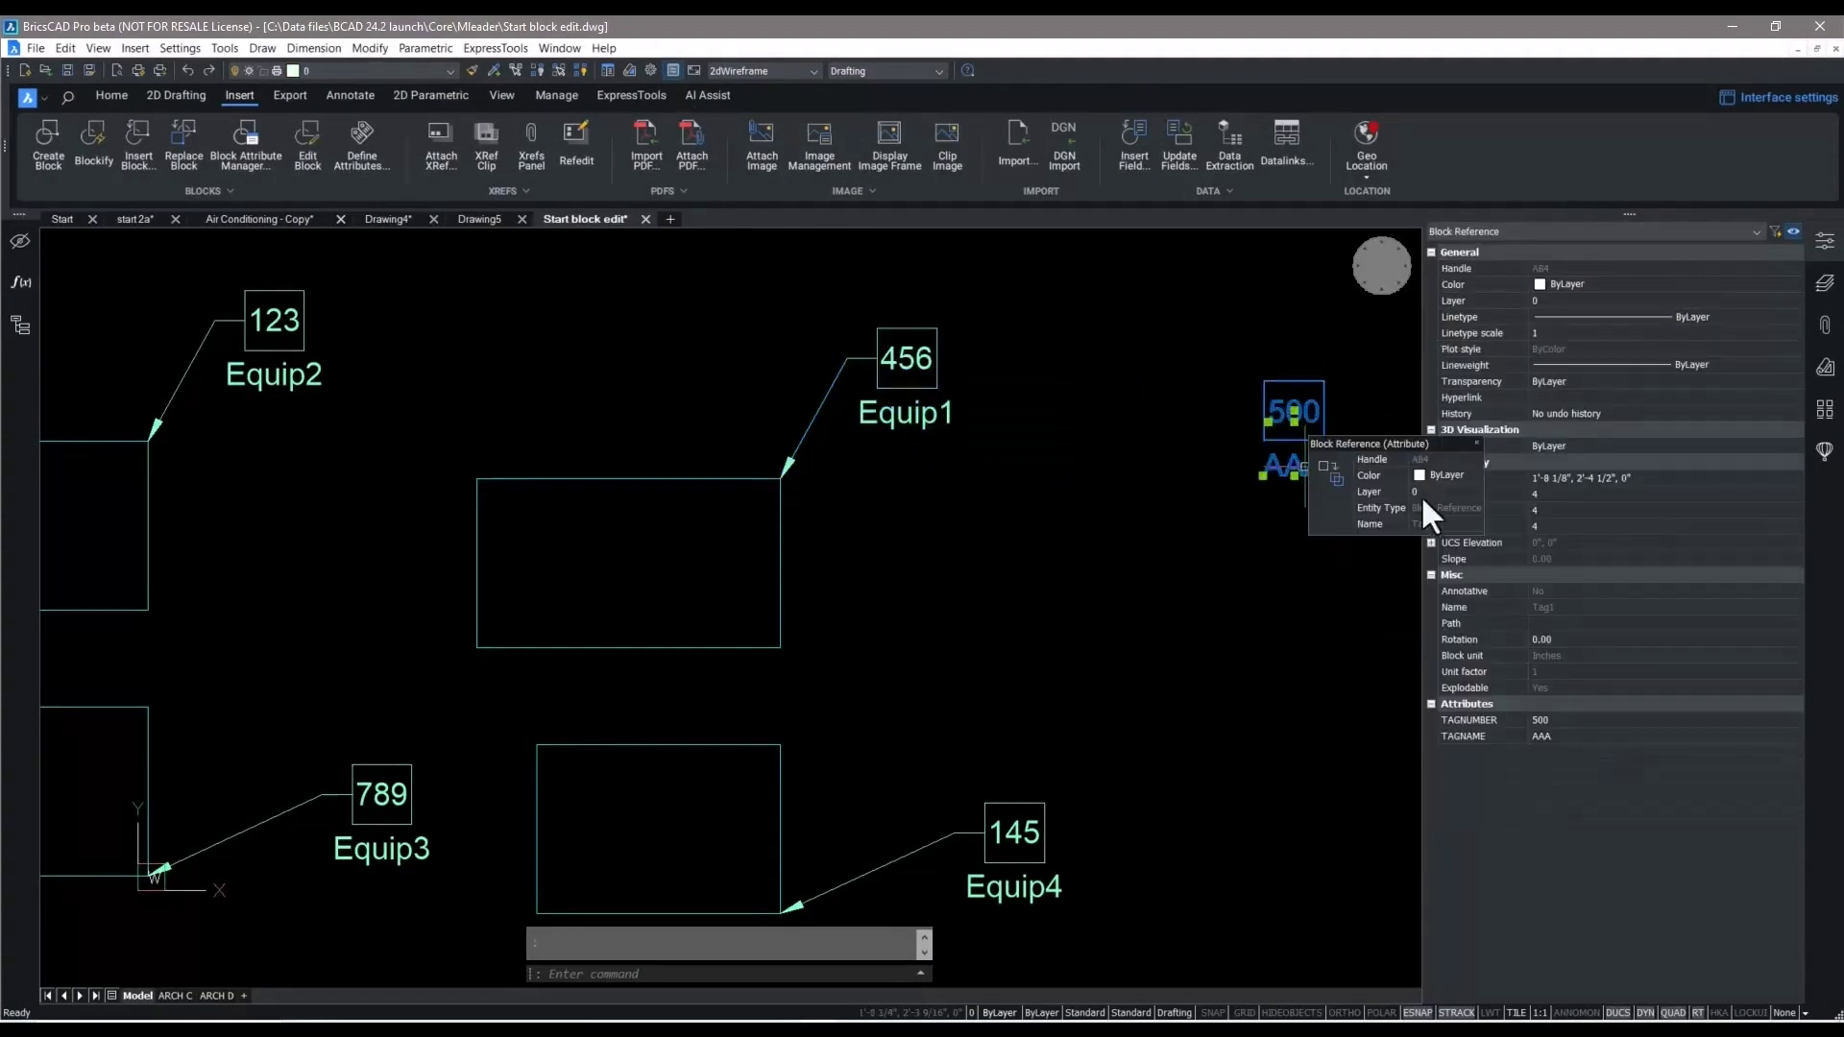
key(Escape)
click(1297, 466)
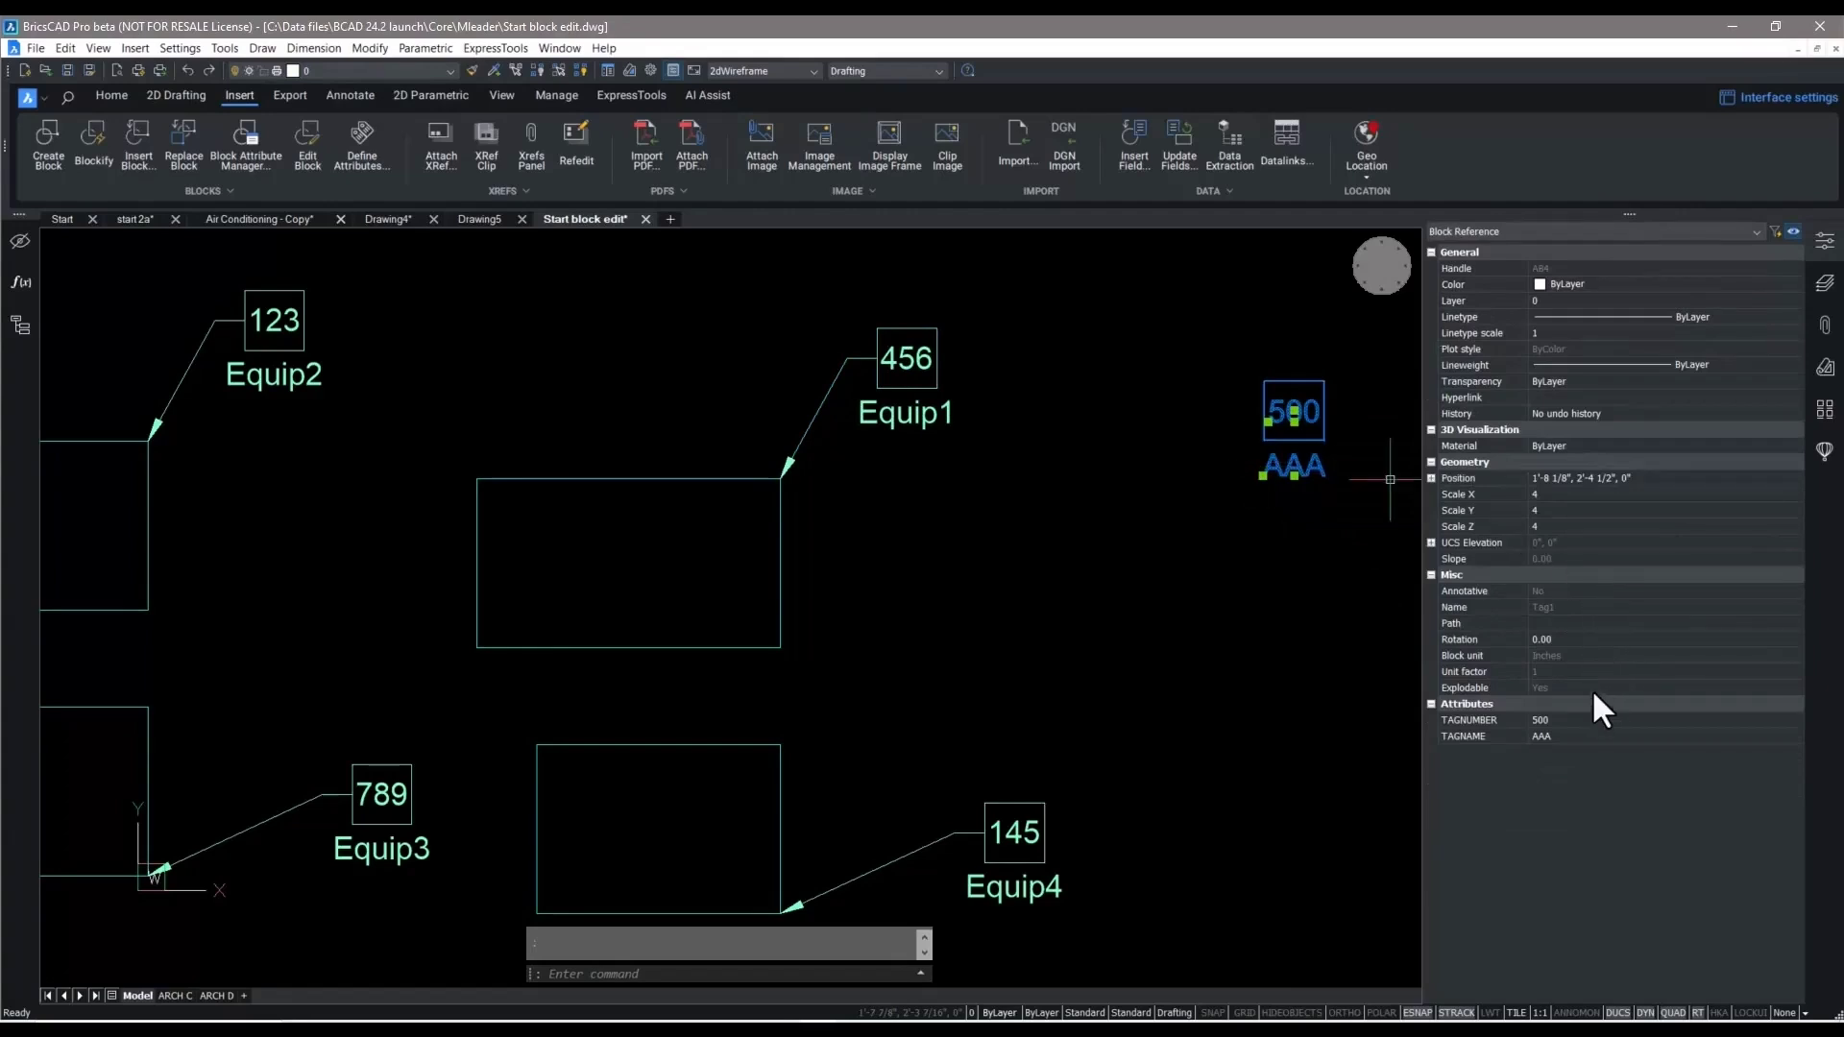
click(1570, 602)
key(Escape)
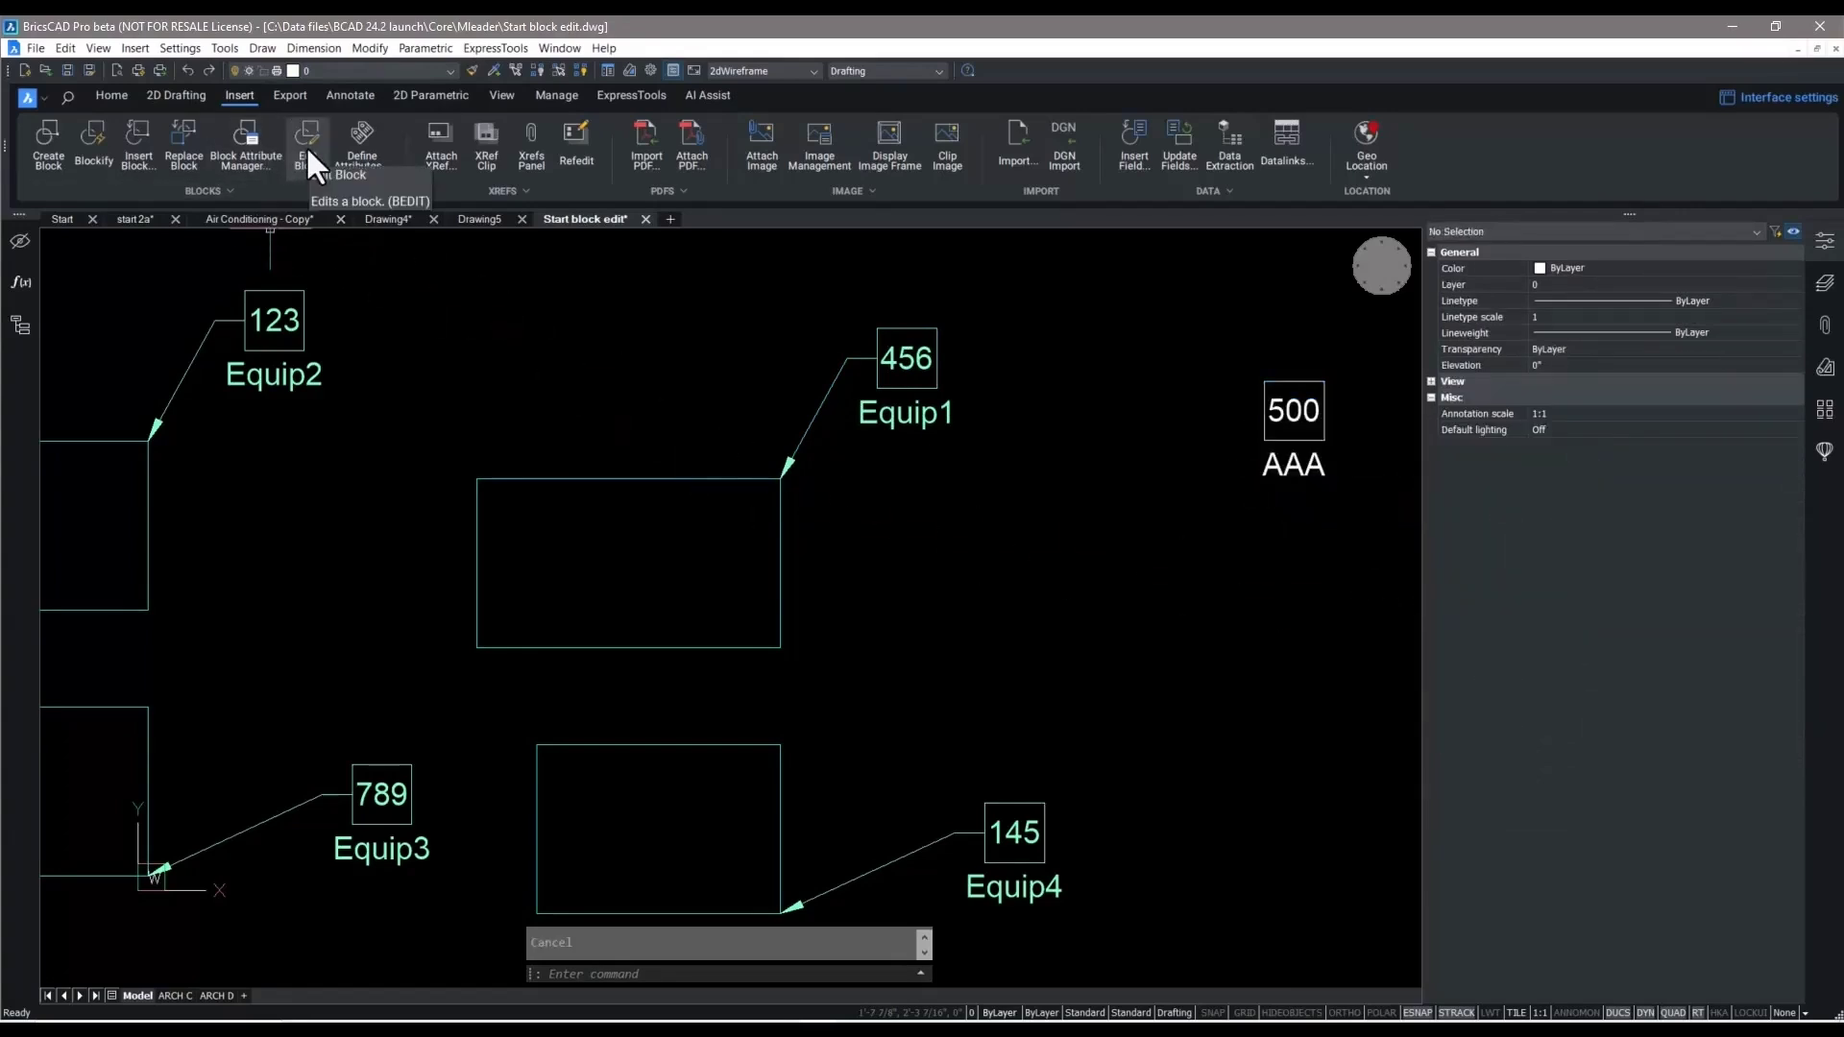
Open Tag1 in the block editor and colour its TAGNUMBER and TAGNAME attributes red
click(306, 146)
double_click(499, 332)
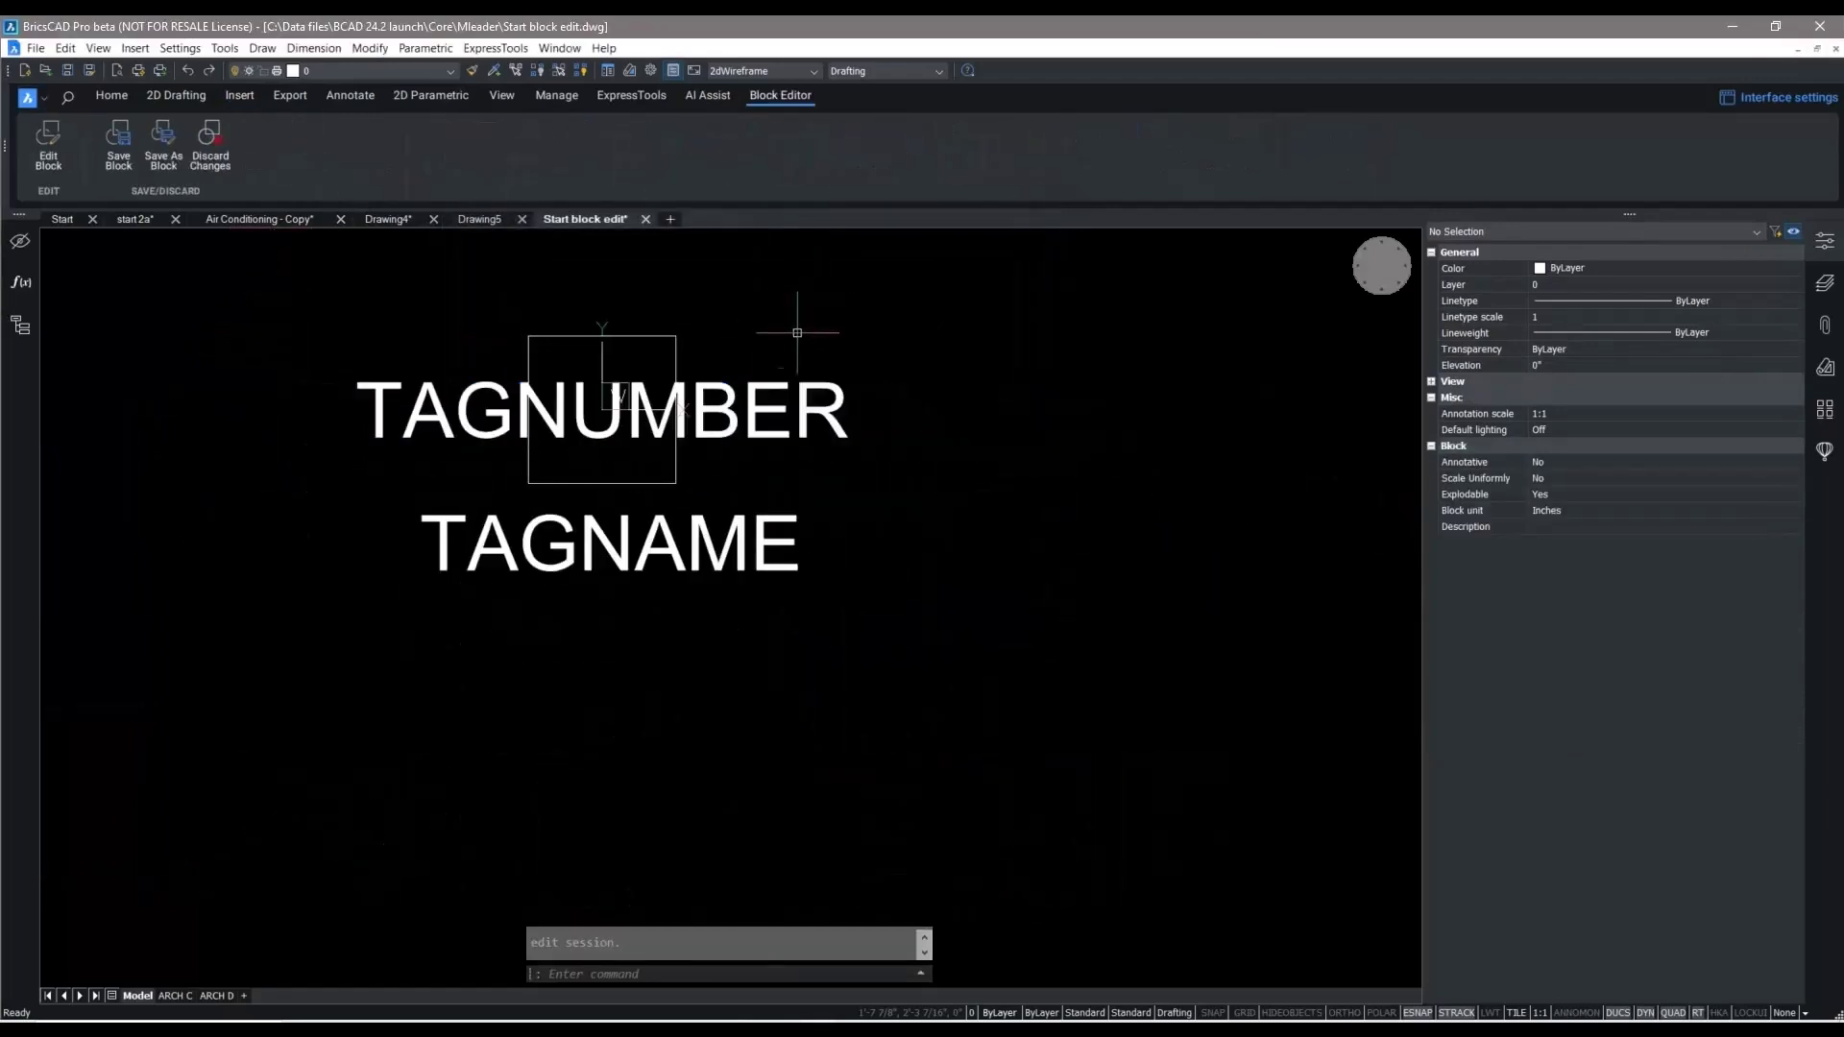
drag(823, 379, 742, 541)
click(899, 546)
click(899, 586)
key(Escape)
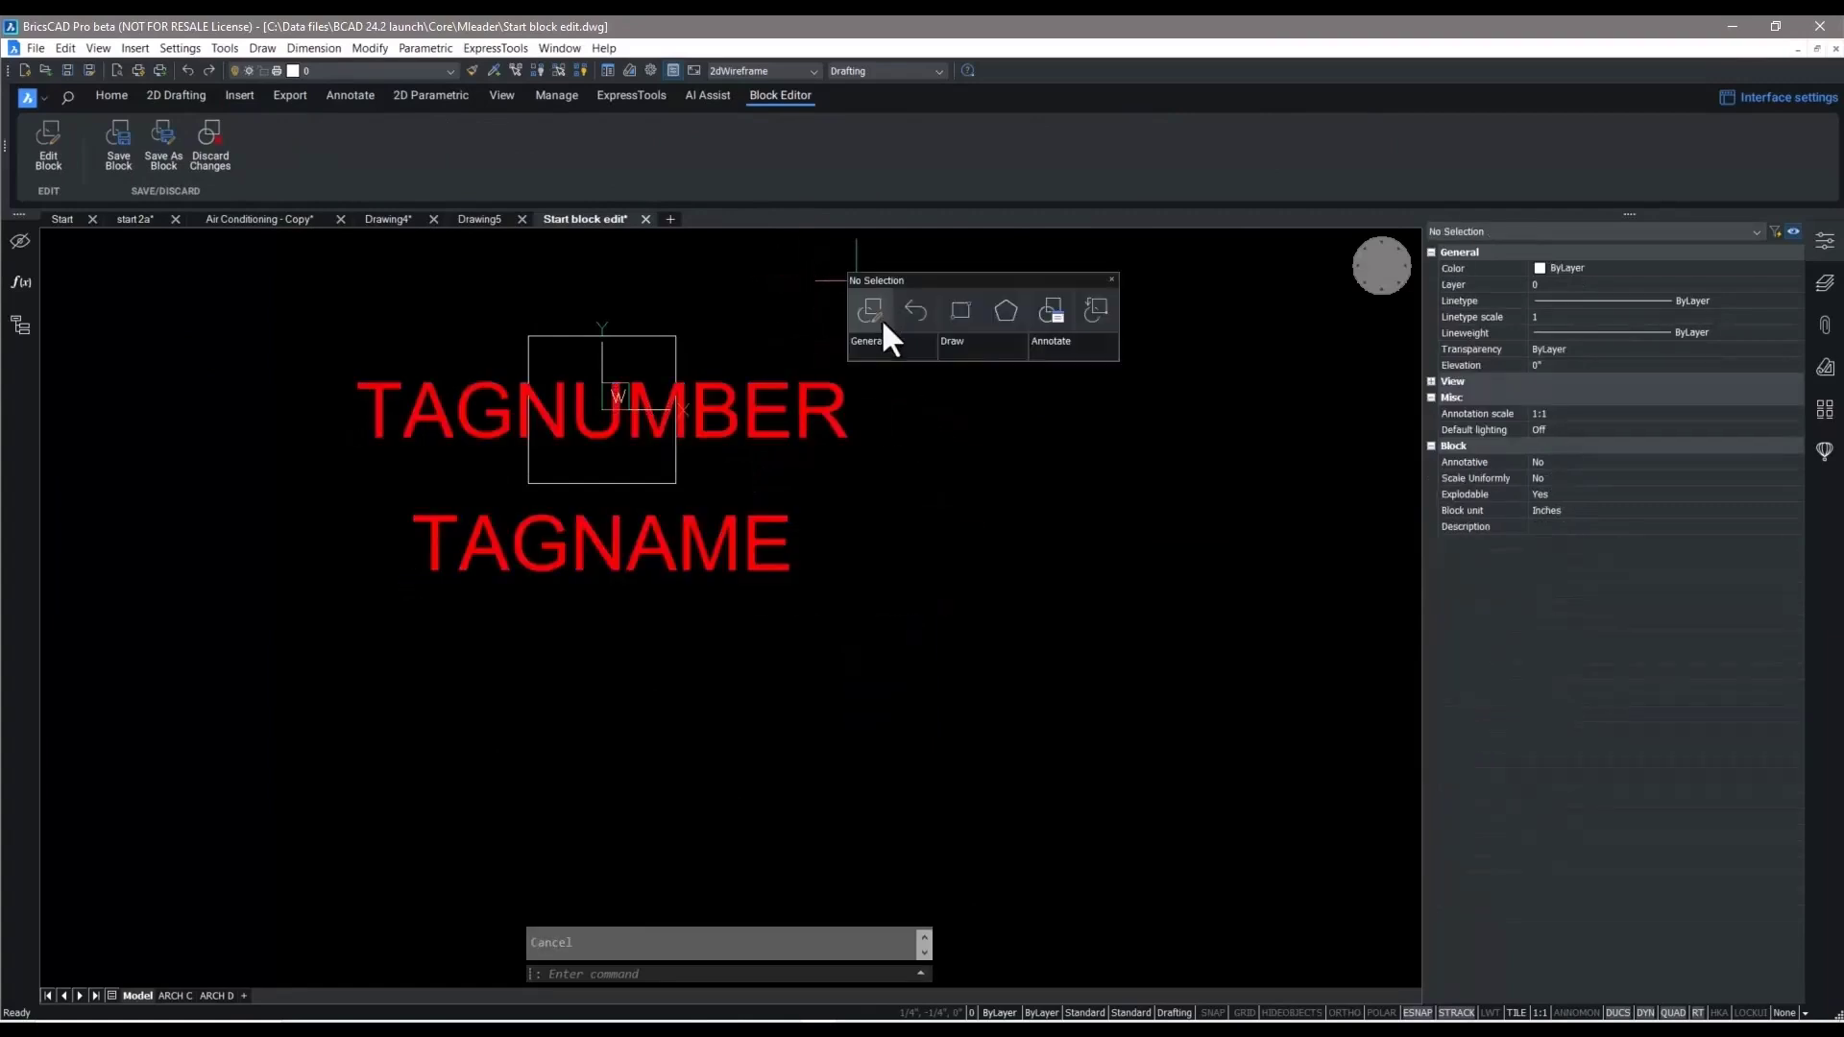
Draw a rectangle inside the Tag1 block and save the block
click(880, 322)
scroll(784, 274, down, 2)
click(899, 300)
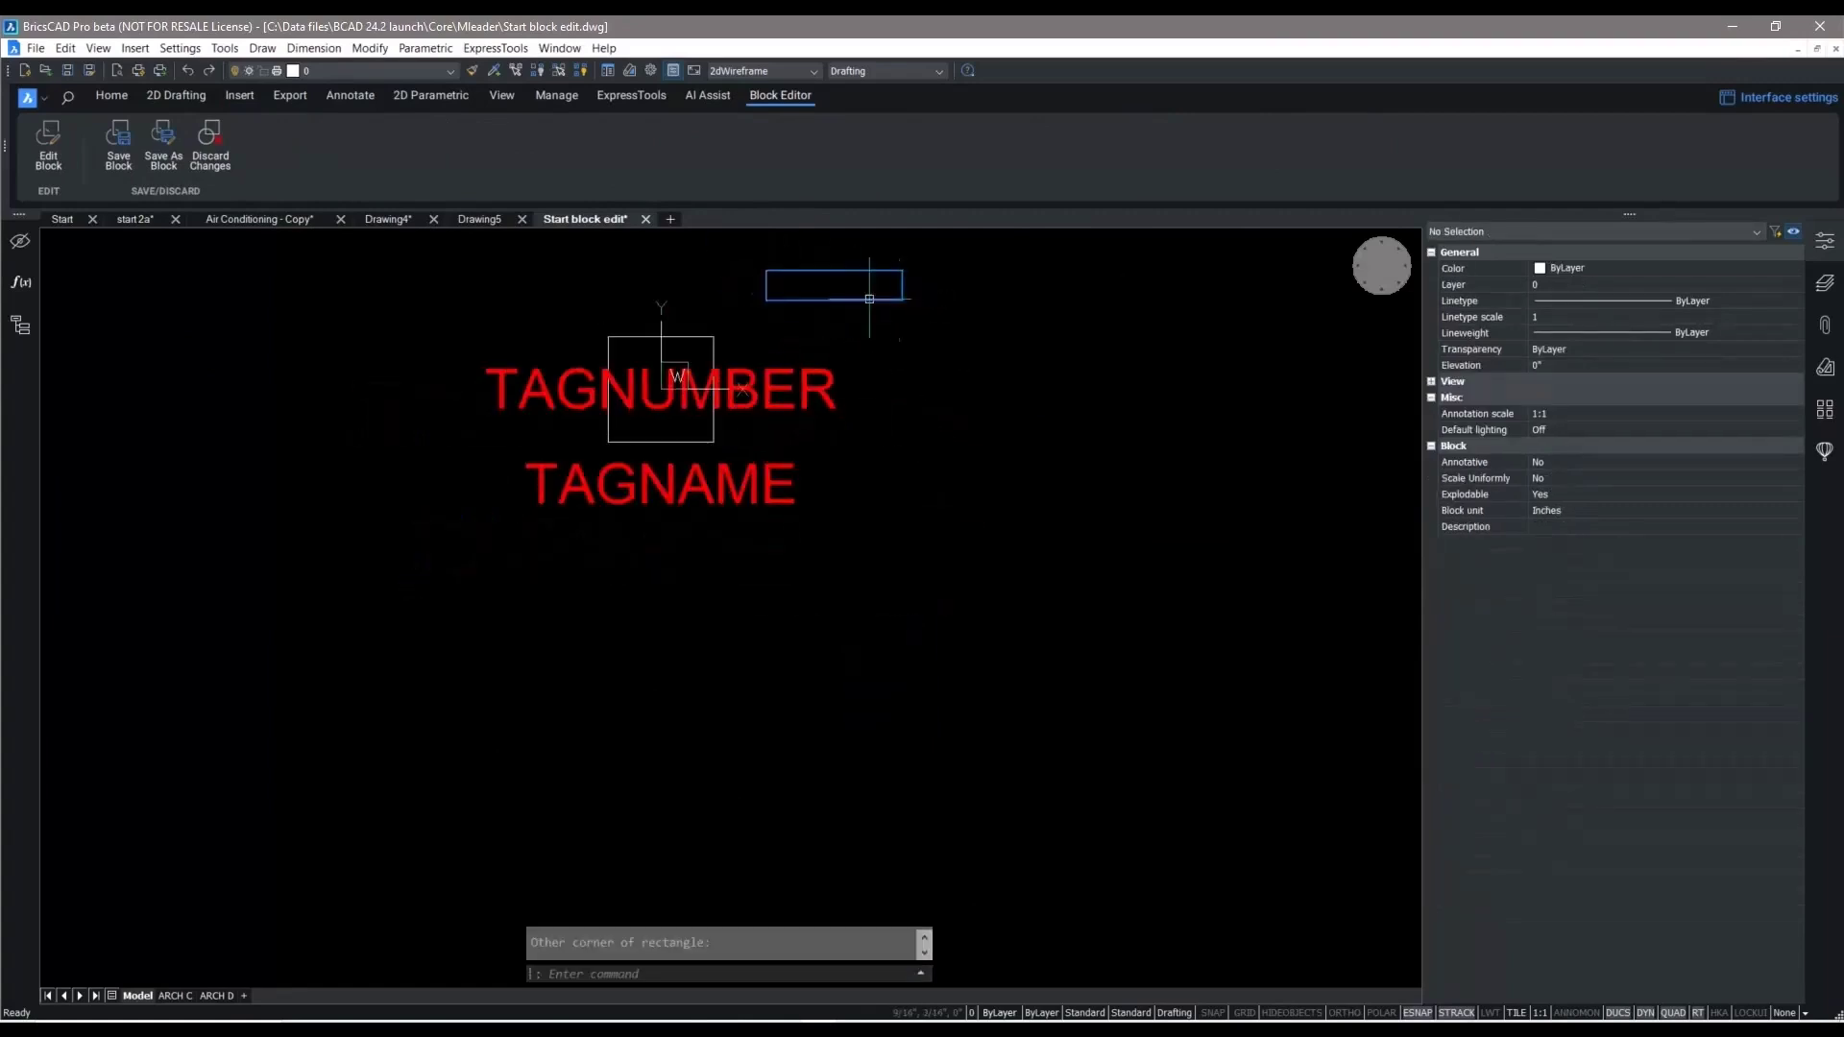
click(120, 149)
scroll(898, 406, down, 3)
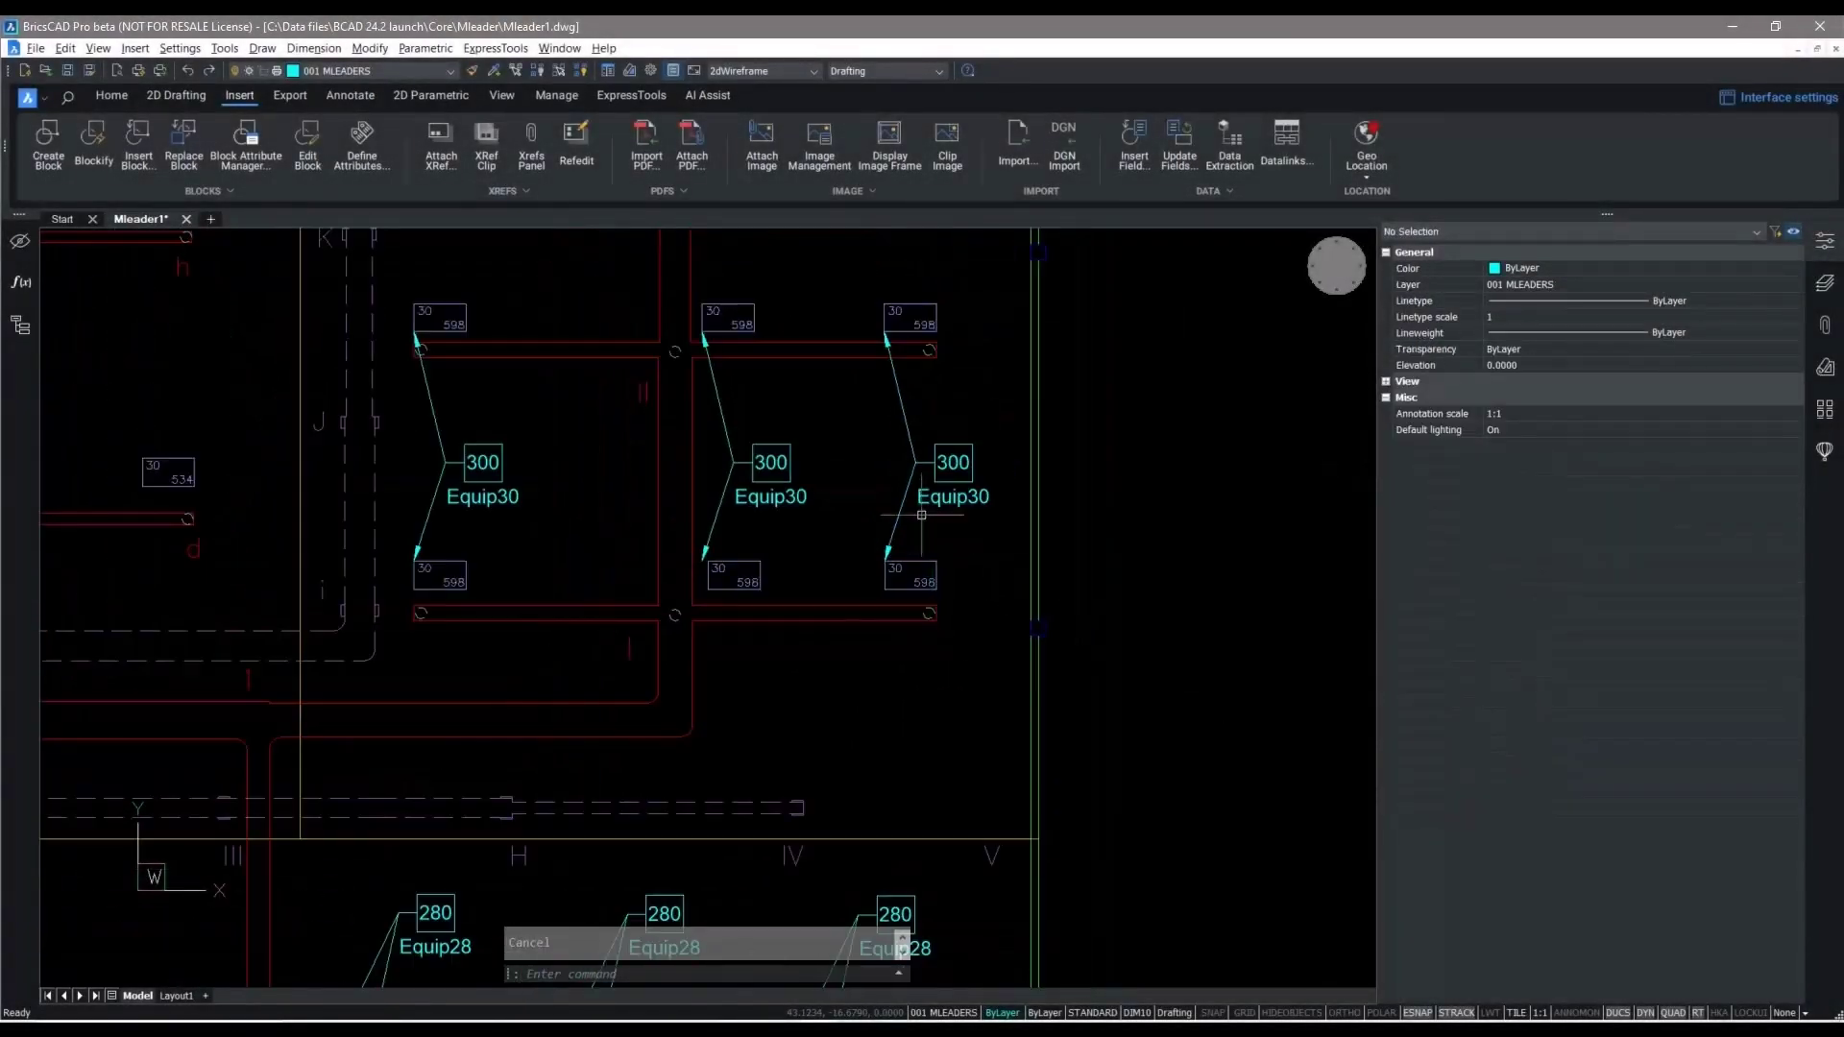
Check the Equip30 multileader's attributes, then redefine the Tag1 block from Tag1.dwg
double_click(921, 515)
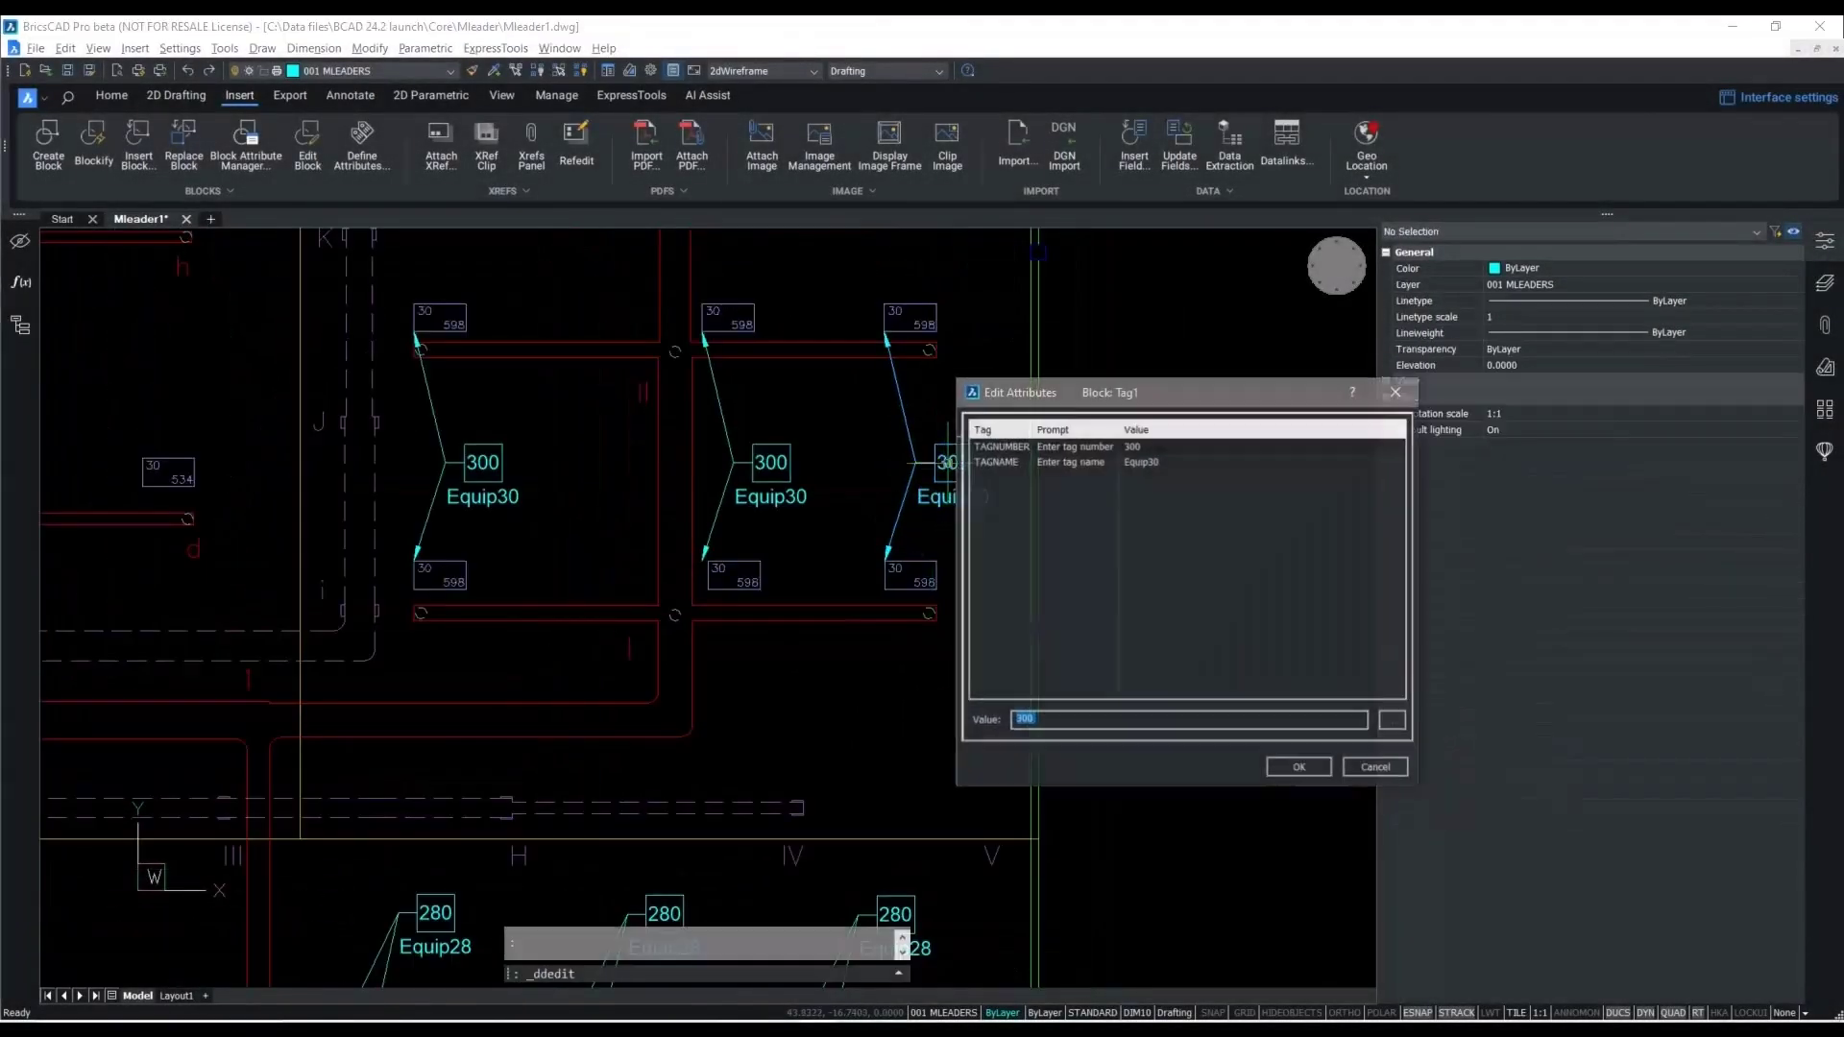
click(1379, 766)
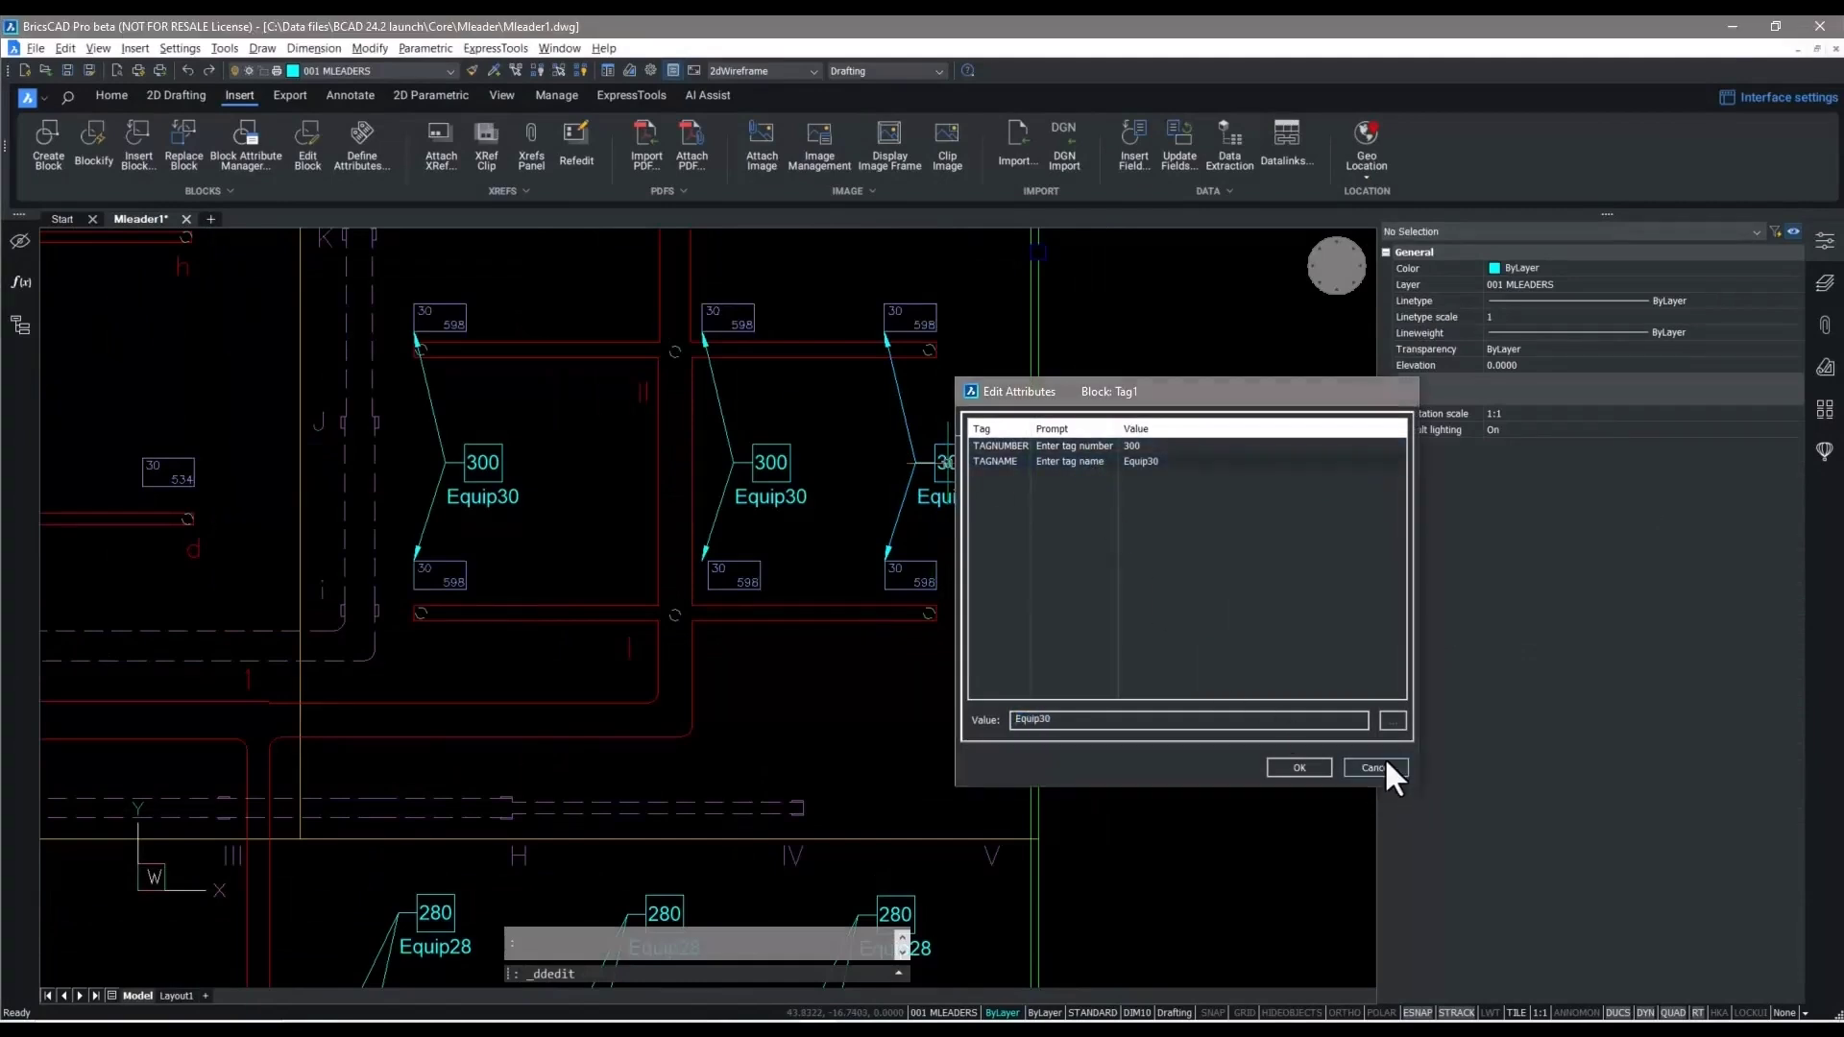
click(136, 140)
click(1168, 315)
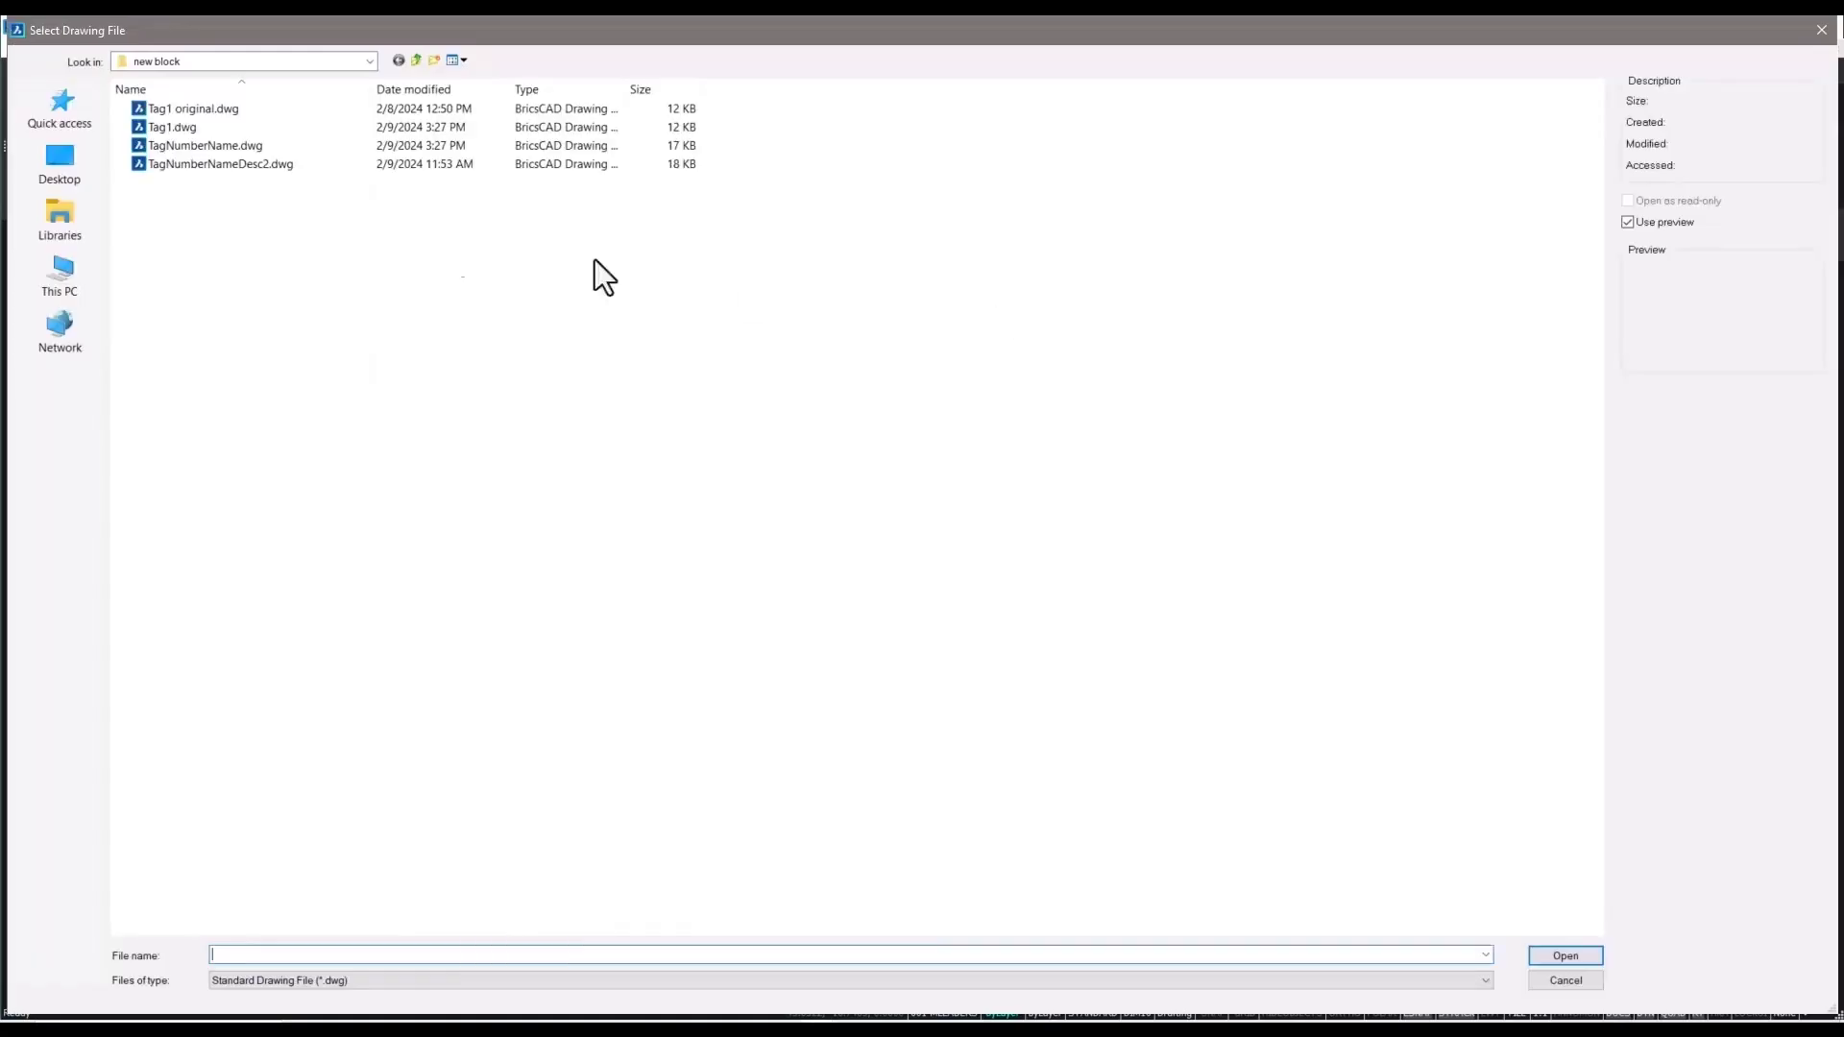
double_click(167, 129)
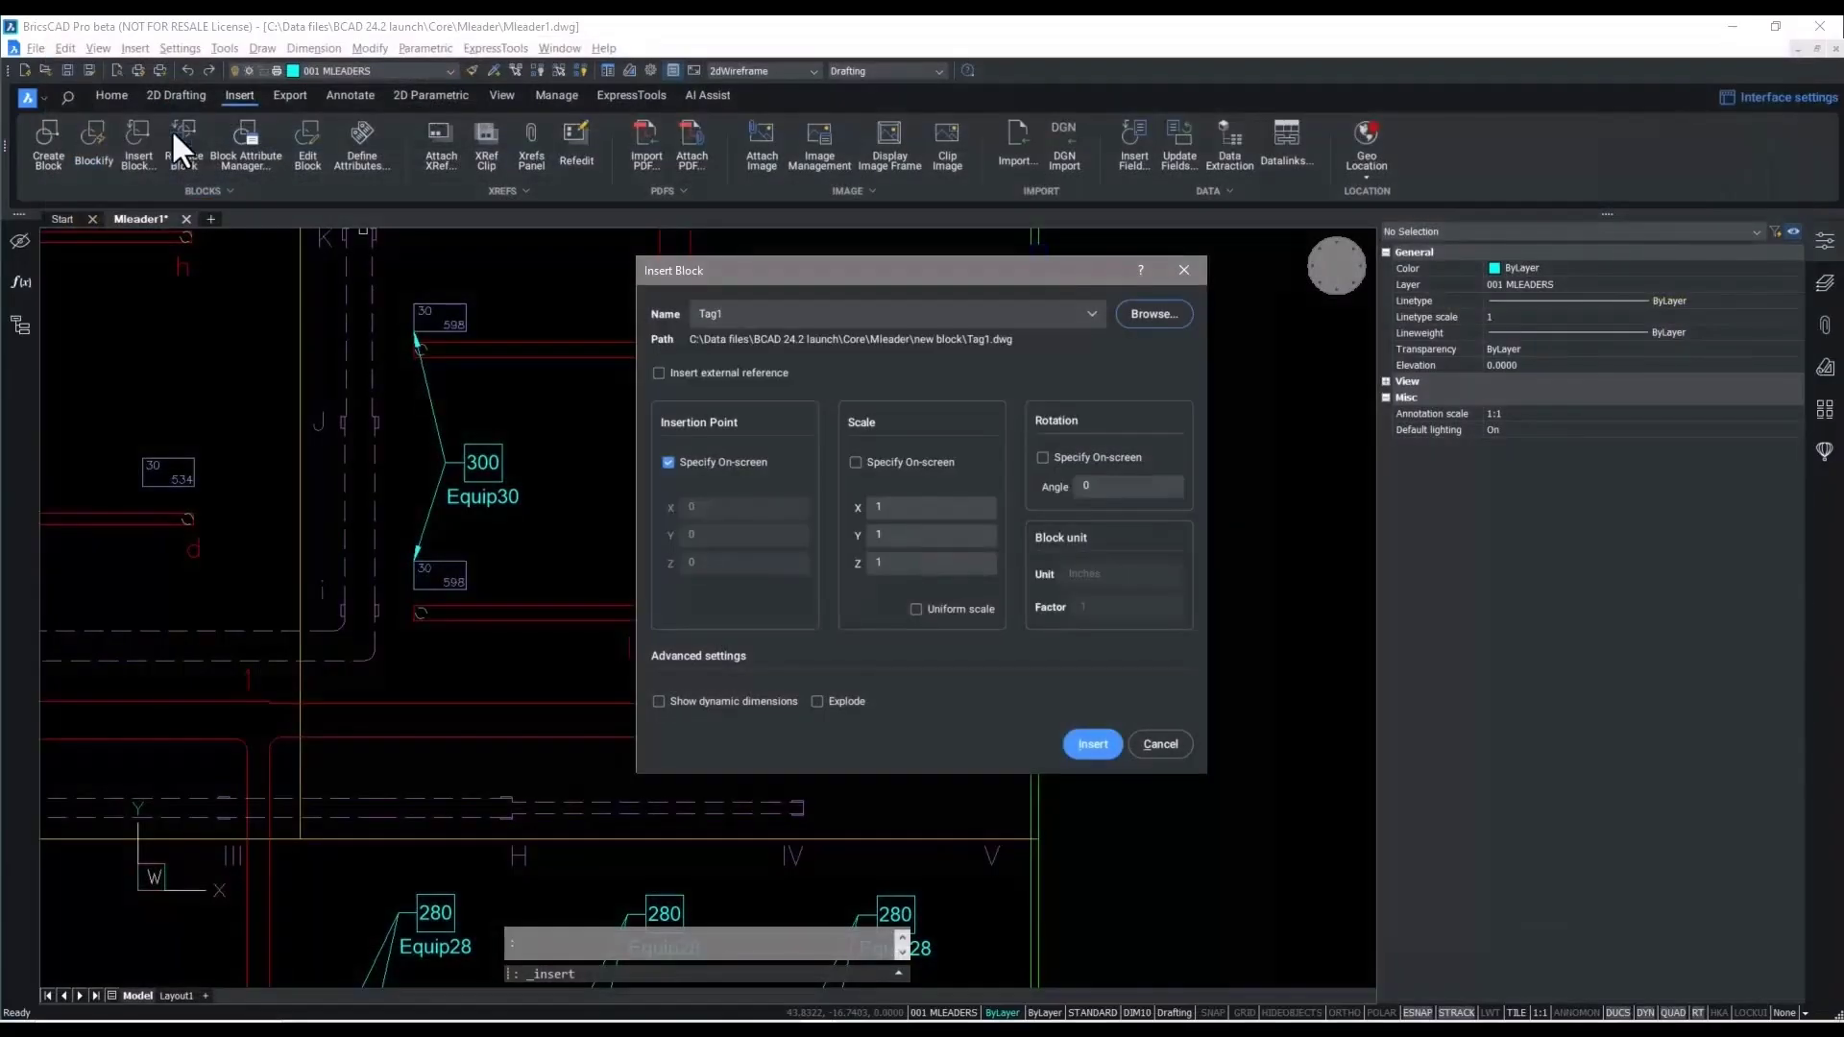
click(1095, 745)
click(899, 553)
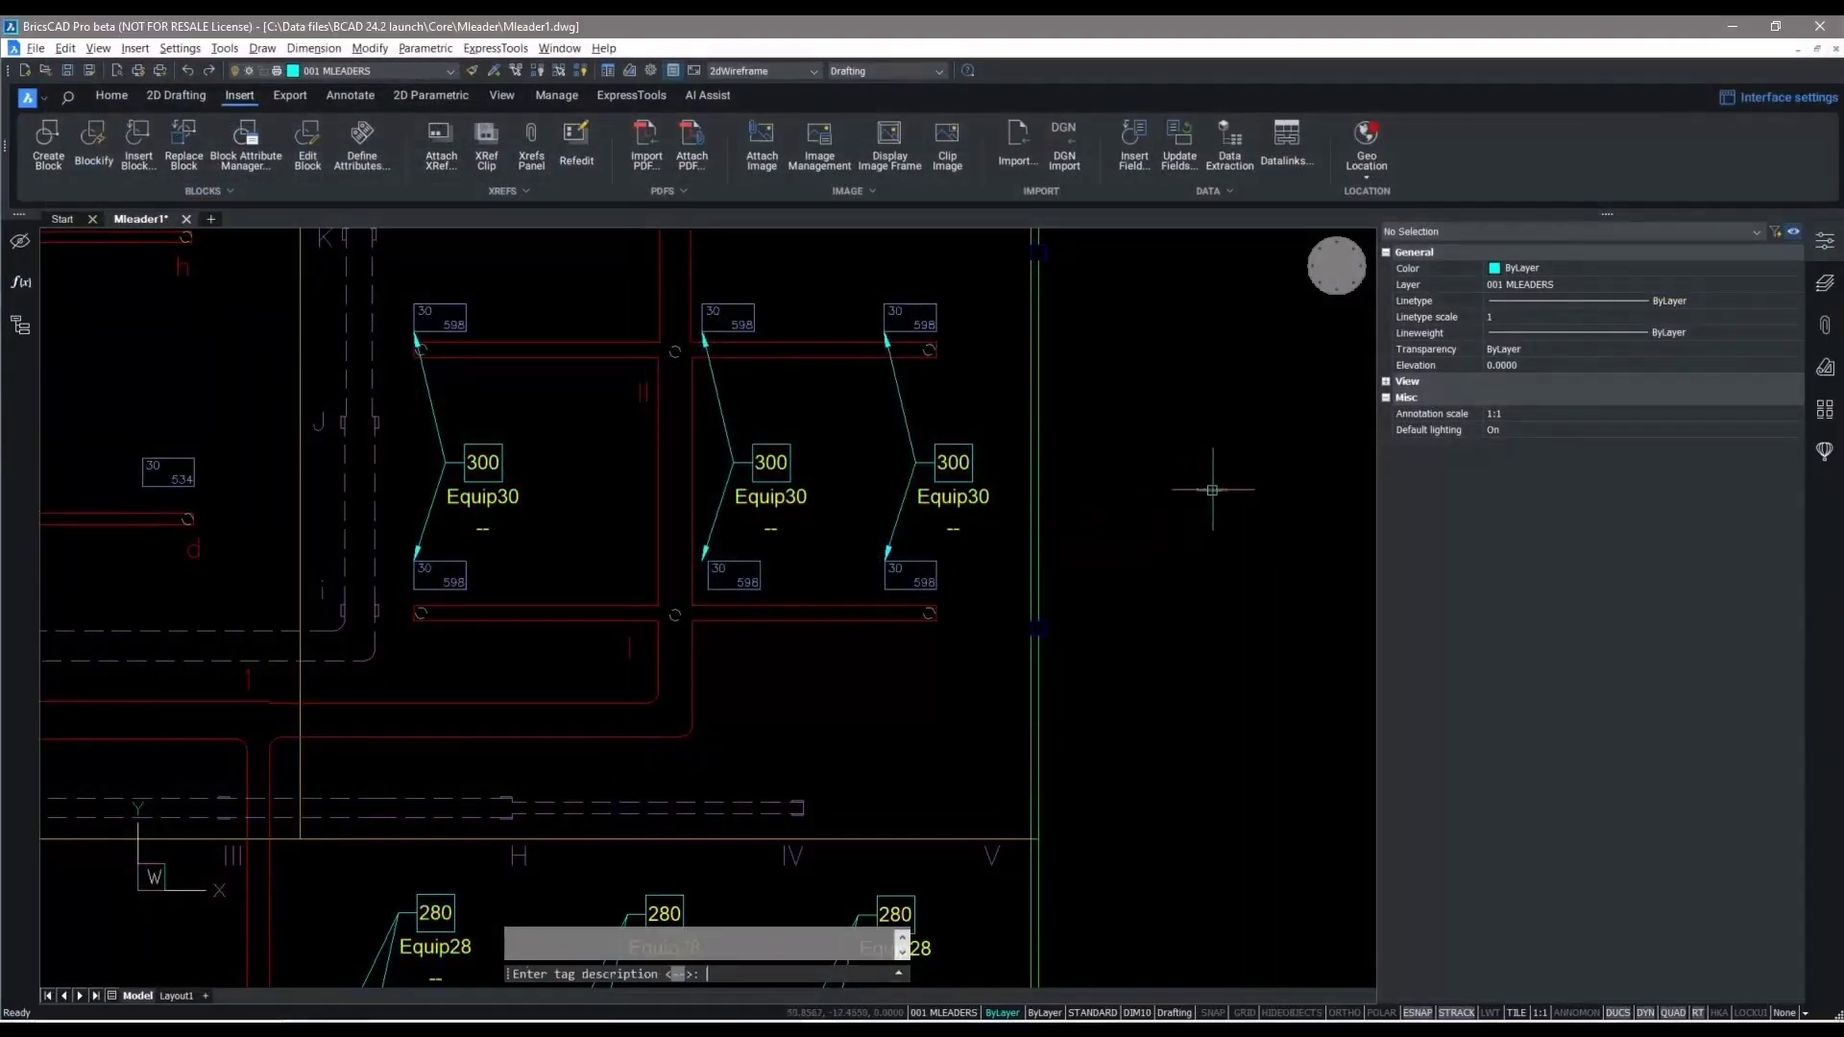
Verify the right Equip30 tag now has a TAGDESC attribute and still shows 300 and Equip30
key(Escape)
scroll(969, 472, up, 4)
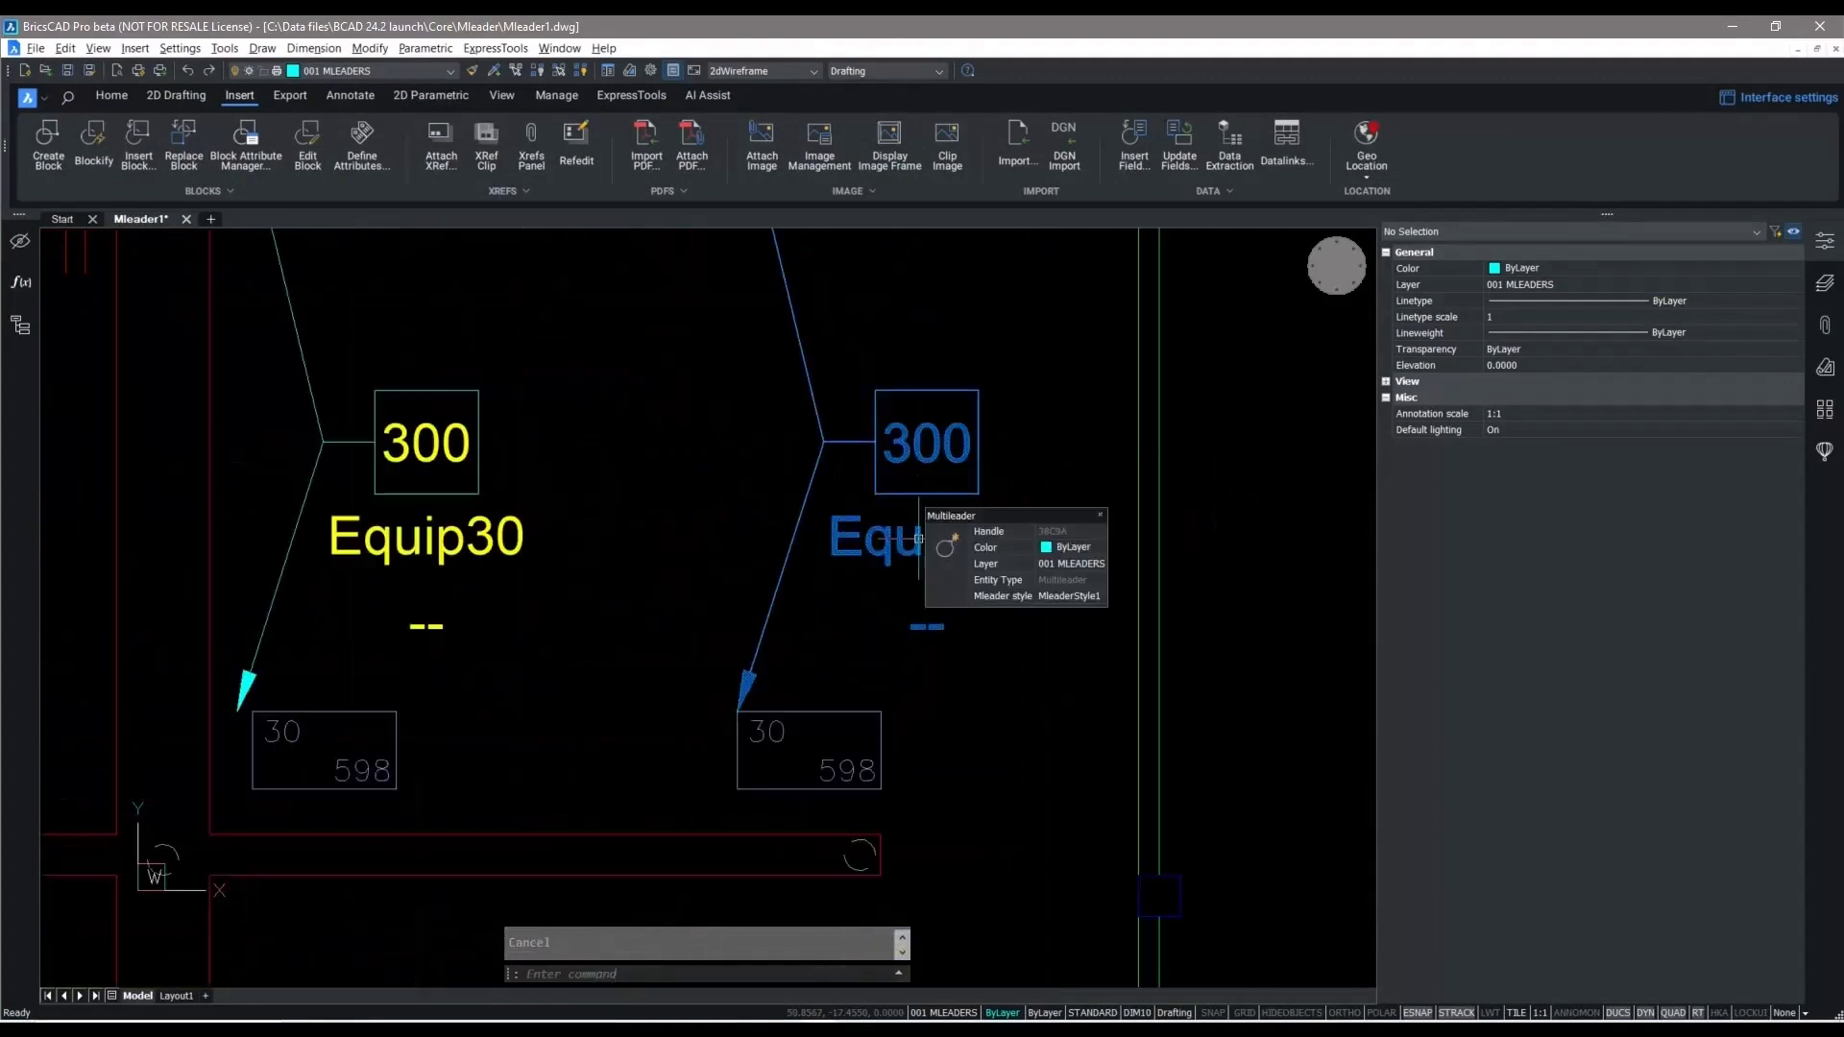
double_click(914, 450)
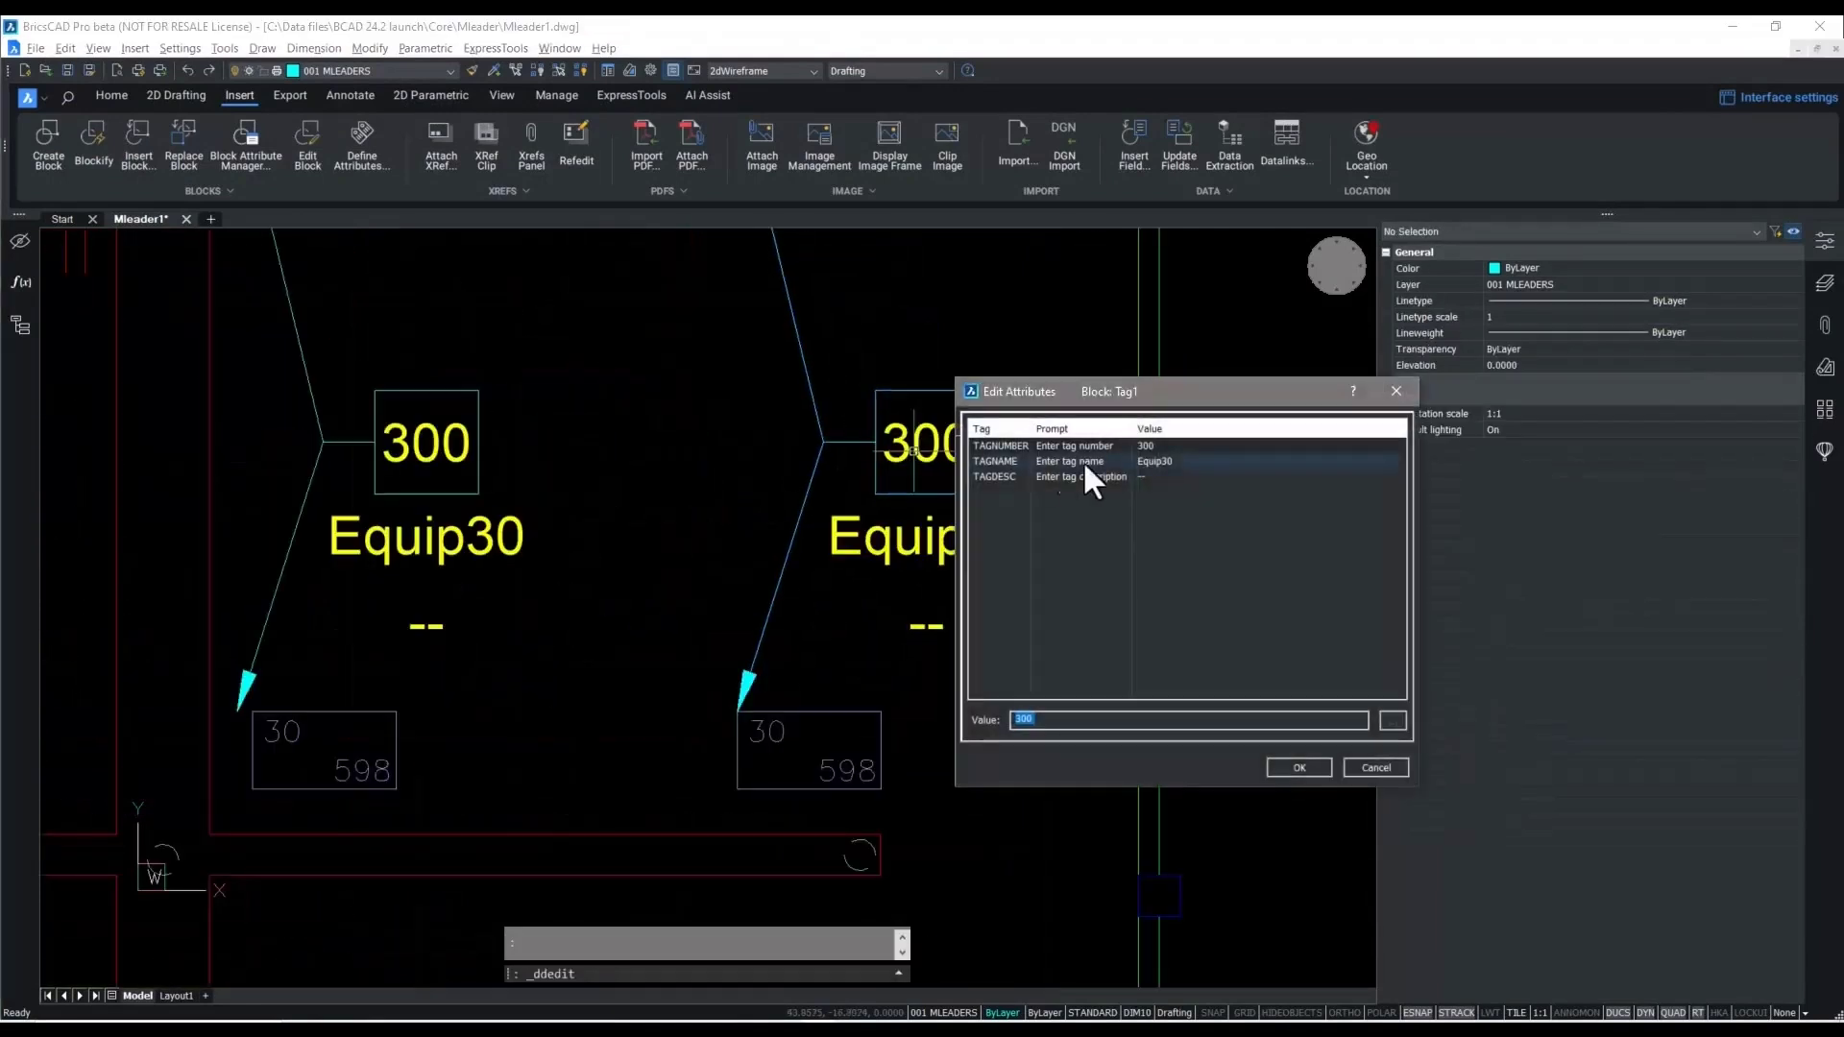
click(1091, 463)
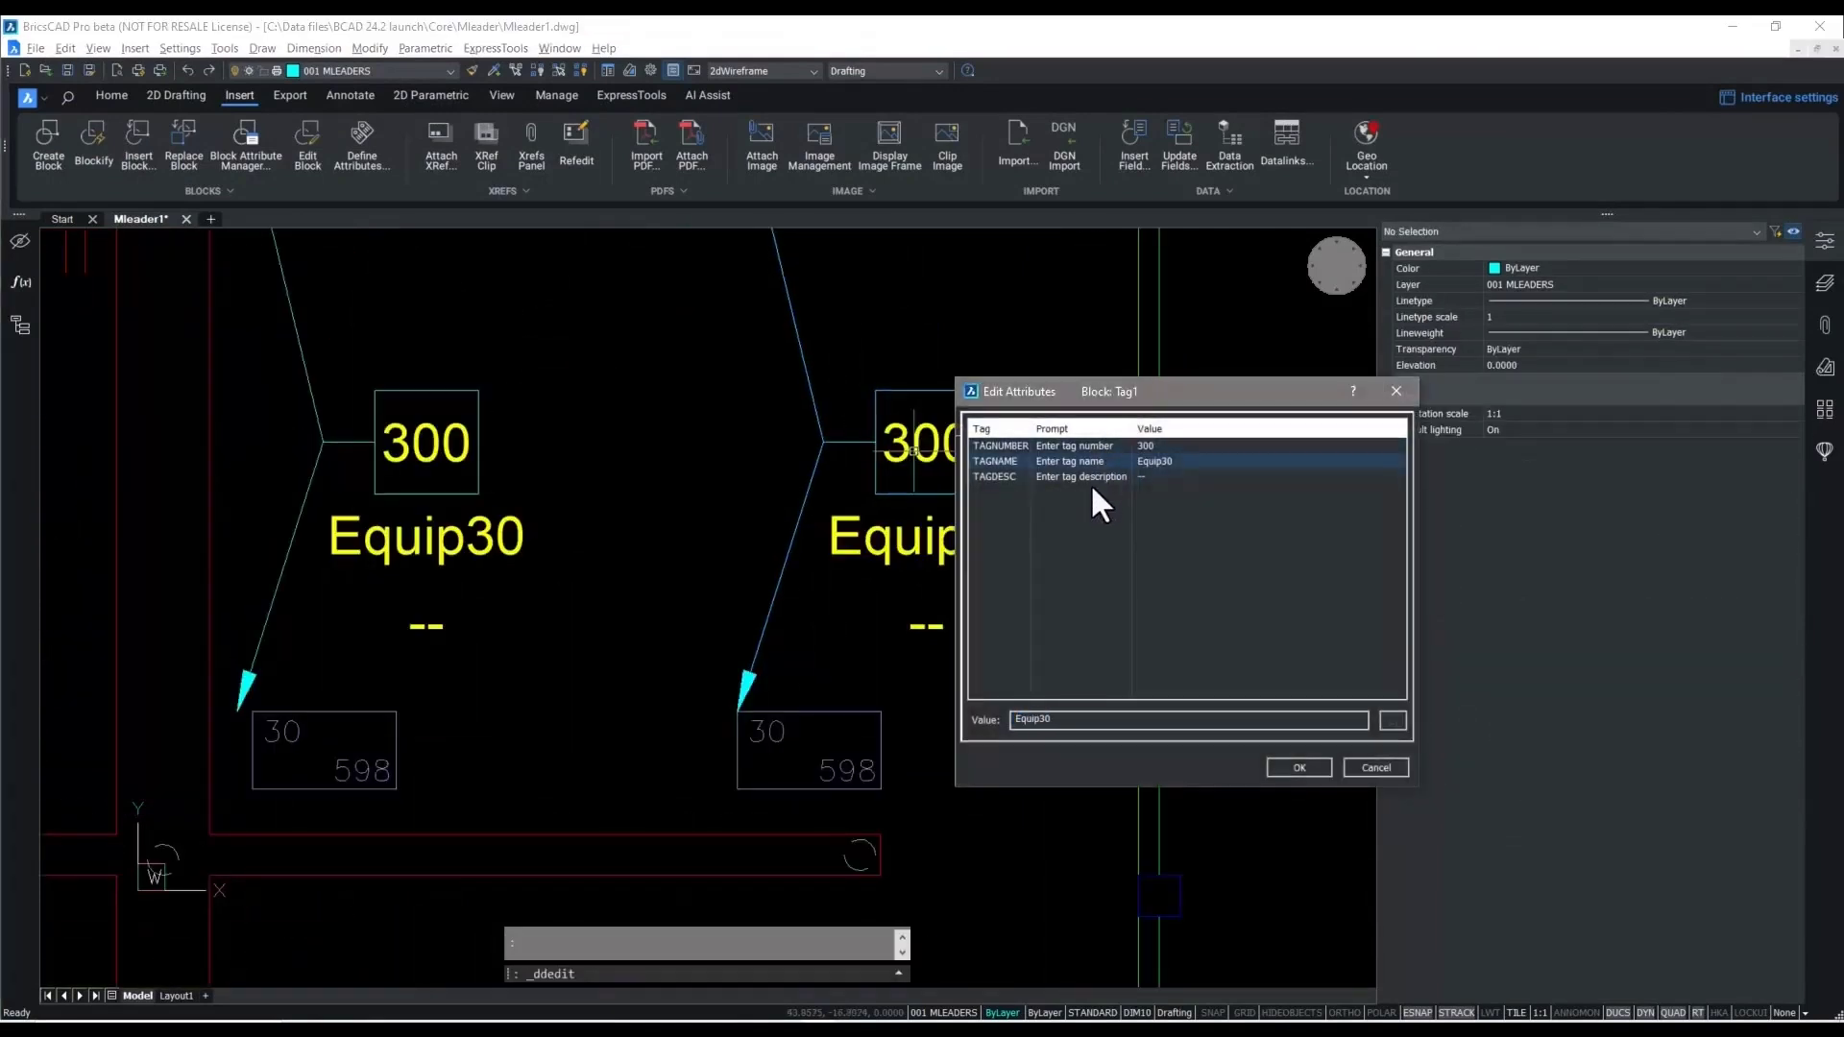
click(1393, 768)
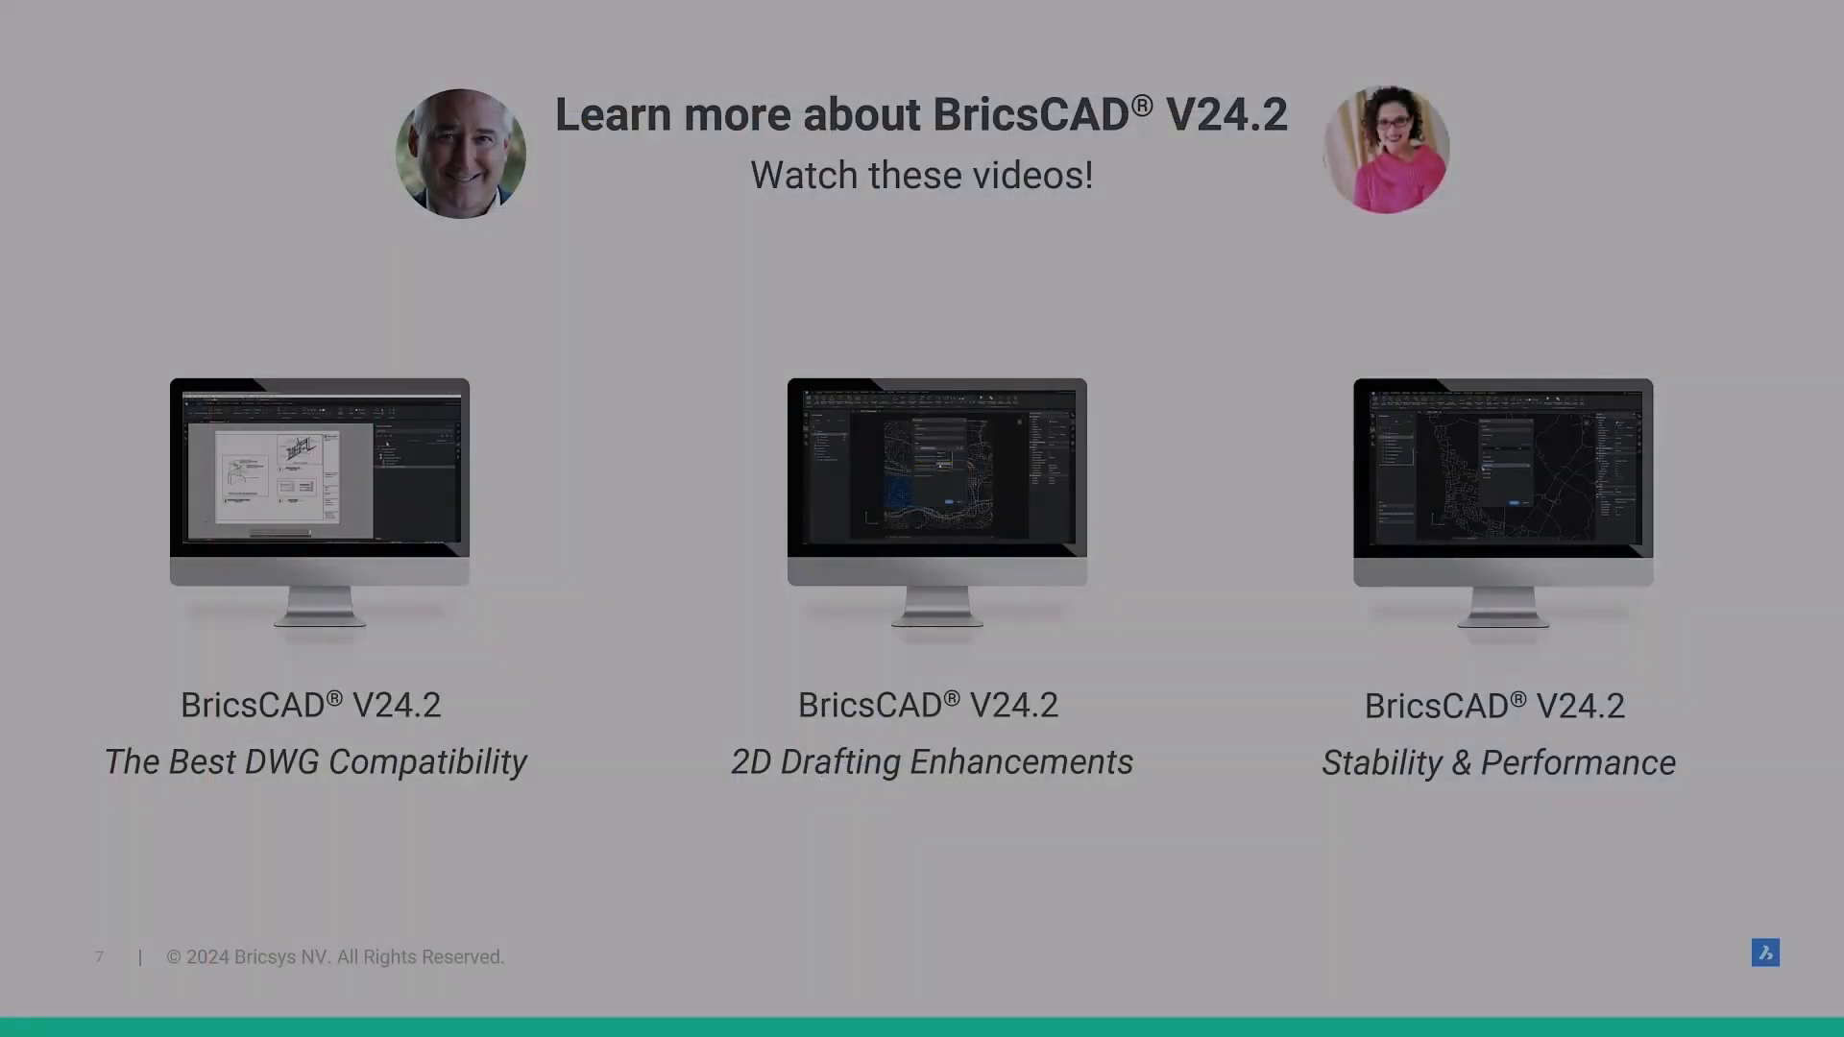